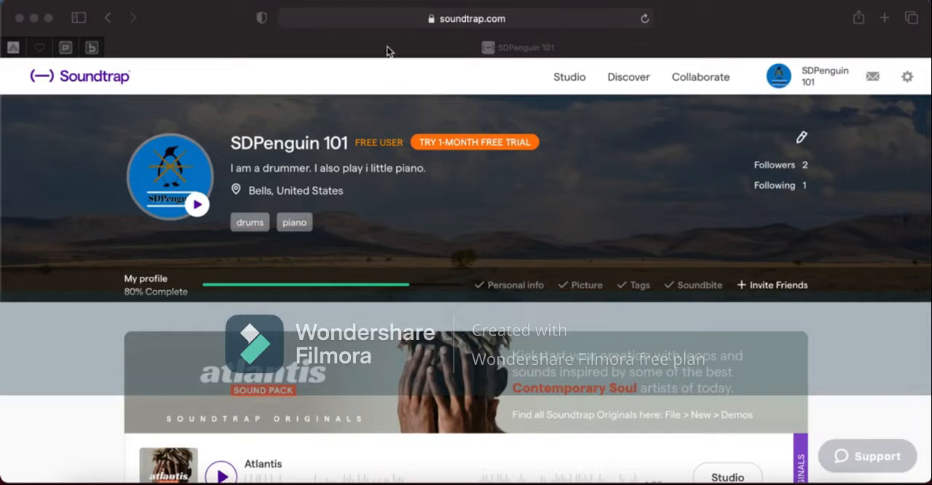
# Look through the My Projects page and enter the studio to start a new project.
pyautogui.scroll(-5, 359, 156)
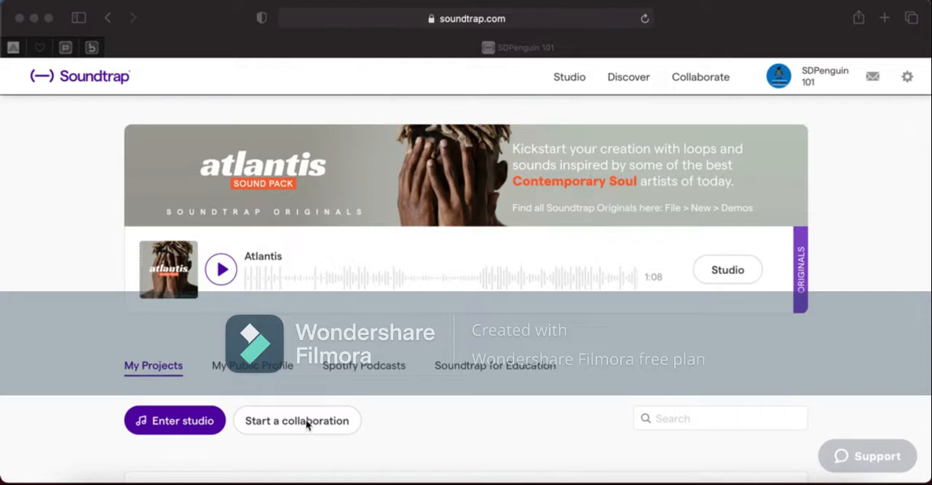
pyautogui.scroll(-10, 302, 371)
pyautogui.scroll(4, 301, 370)
pyautogui.scroll(-3, 302, 371)
pyautogui.scroll(6, 300, 371)
pyautogui.scroll(3, 301, 372)
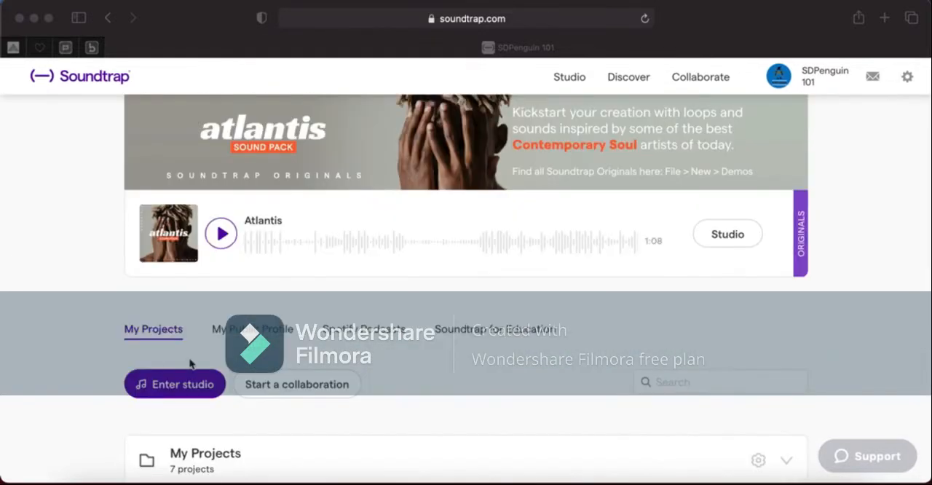
pyautogui.click(157, 388)
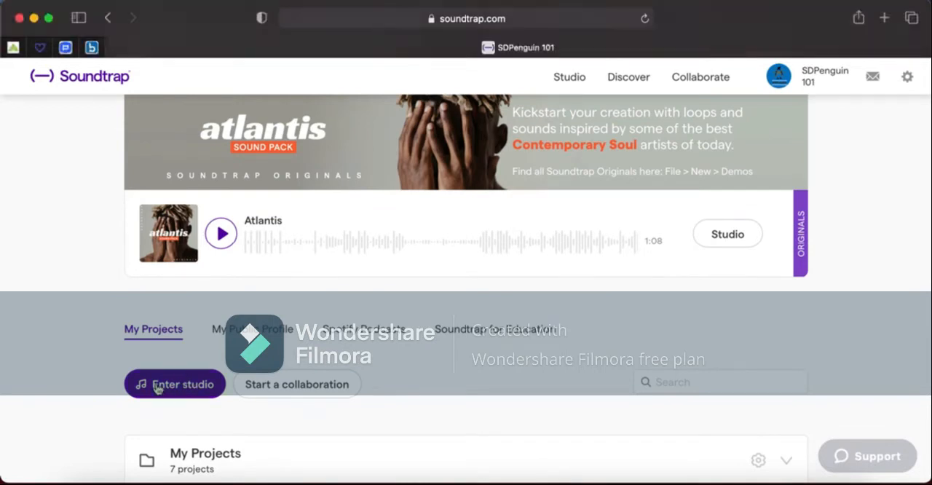
pyautogui.click(157, 388)
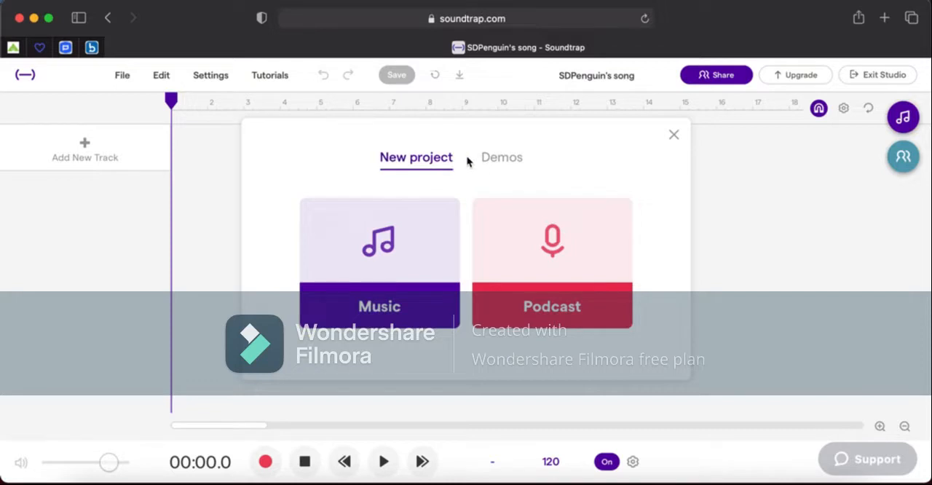
# Check the available demos, close the new-project dialog without choosing a template, and add a Drum & beats track.
pyautogui.click(485, 161)
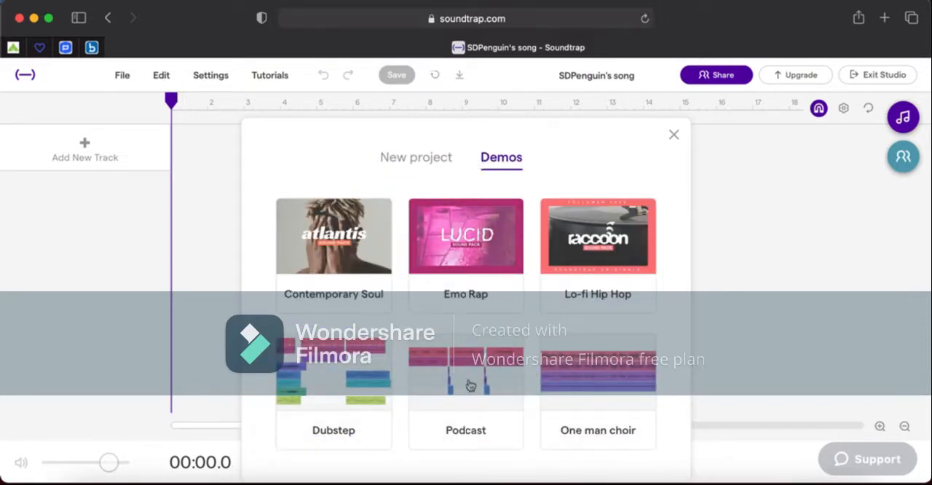
pyautogui.click(435, 163)
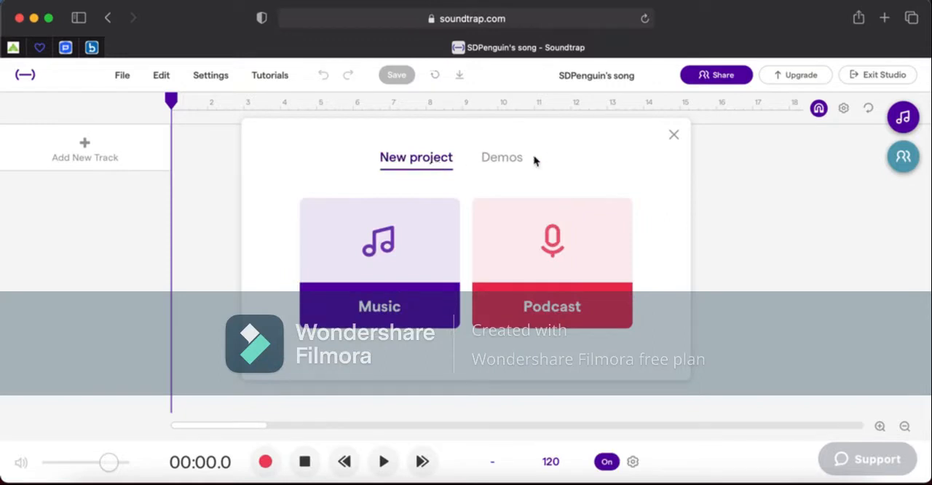
pyautogui.click(674, 135)
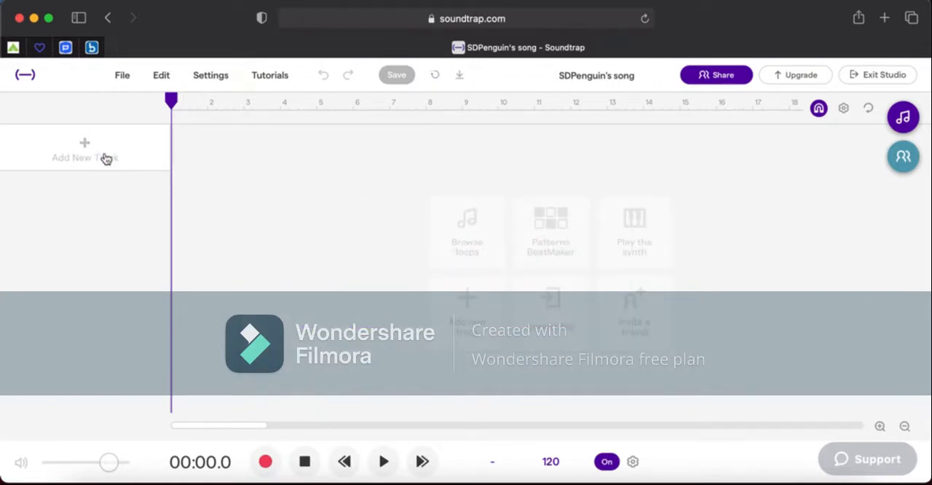
pyautogui.click(104, 159)
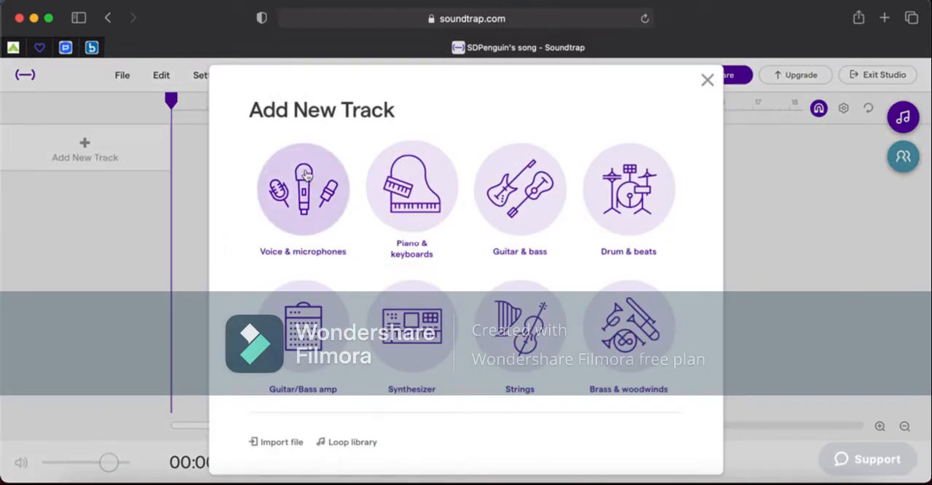
pyautogui.click(611, 150)
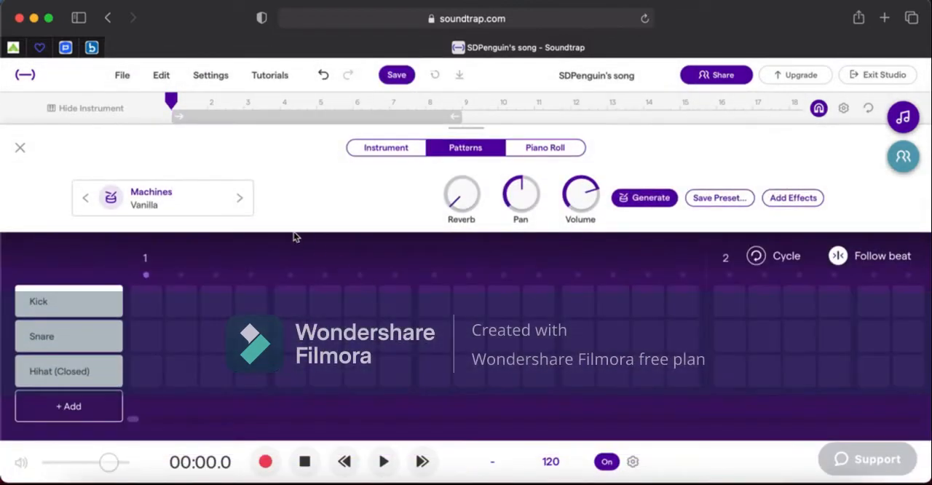
# Program bar 1 with kicks on steps 1, 7 and 15, a snare on step 9, and closed hi-hats on steps 3, 5, 11 and 13.
pyautogui.click(159, 307)
pyautogui.click(216, 373)
pyautogui.click(290, 373)
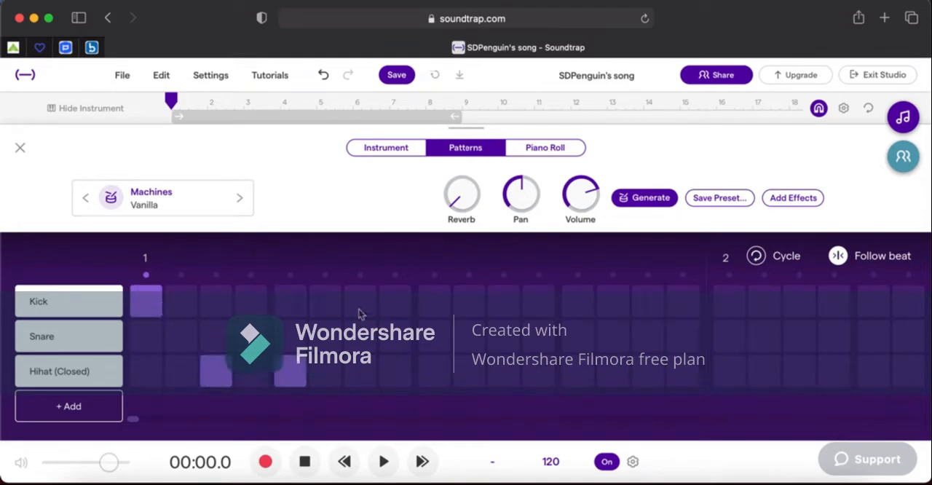
pyautogui.click(361, 302)
pyautogui.click(435, 337)
pyautogui.click(504, 373)
pyautogui.click(578, 373)
pyautogui.click(647, 302)
# Start bar 2 of the pattern with closed hi-hats on steps 1 and 3 and a kick on step 5.
pyautogui.click(729, 373)
pyautogui.moveTo(134, 420); pyautogui.dragTo(134, 420)
pyautogui.click(783, 337)
pyautogui.click(857, 371)
# Complete bar 2 of the pattern with a snare on step 9 and closed hi-hats on steps 7, 11, 13 and 15.
pyautogui.click(384, 462)
pyautogui.click(384, 462)
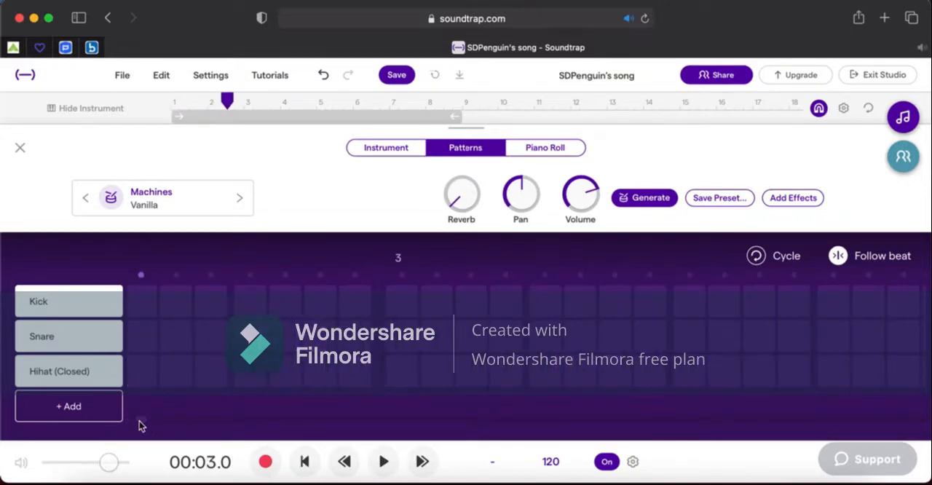
pyautogui.click(210, 102)
pyautogui.press('space')
pyautogui.press('space')
pyautogui.click(224, 310)
pyautogui.click(219, 370)
pyautogui.click(291, 303)
pyautogui.click(289, 362)
pyautogui.click(360, 368)
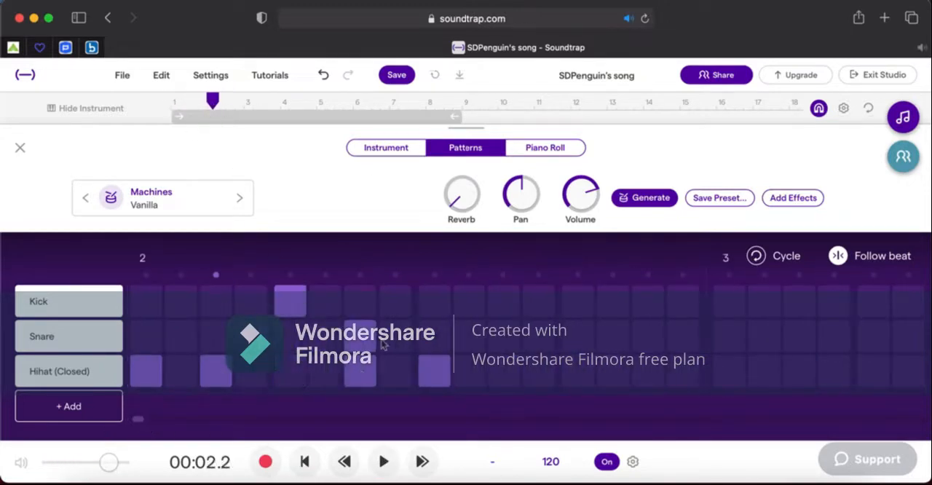
pyautogui.click(373, 340)
pyautogui.click(433, 343)
pyautogui.click(441, 378)
pyautogui.click(506, 377)
pyautogui.click(579, 377)
pyautogui.click(652, 378)
# Play the two-bar drum pattern from the beginning and stop it at the end.
pyautogui.click(307, 464)
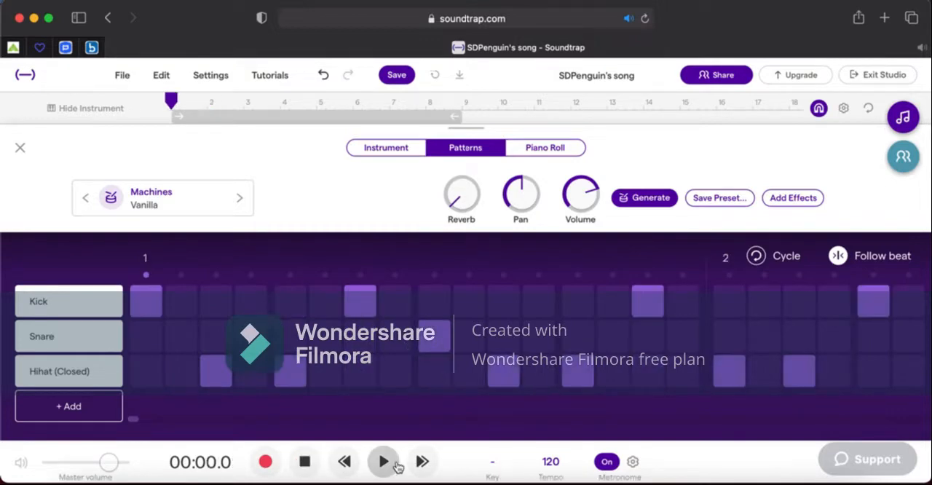
pyautogui.click(385, 463)
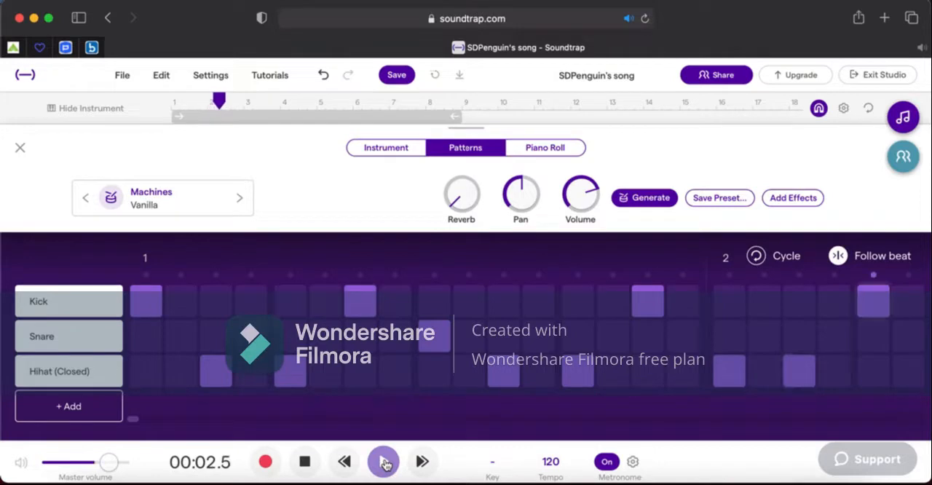
pyautogui.click(384, 463)
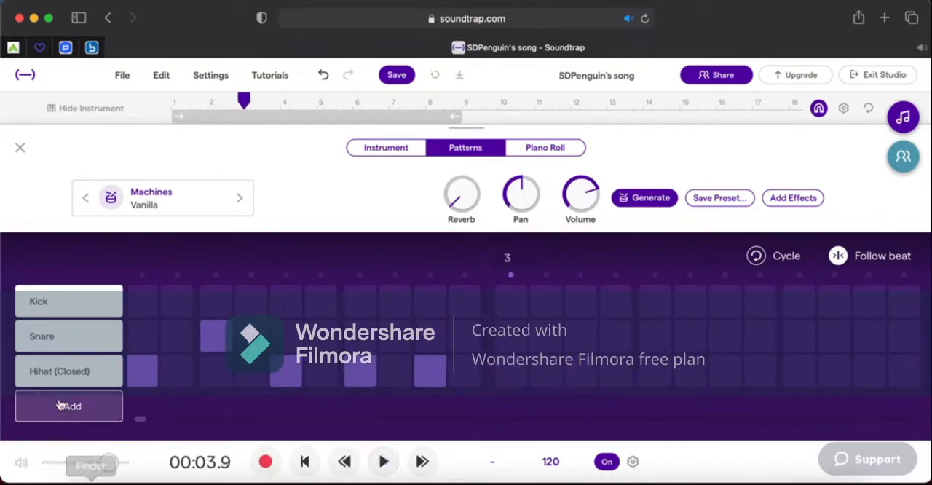
# Close the pattern editor and merge the drum track's two regions into one.
pyautogui.click(19, 147)
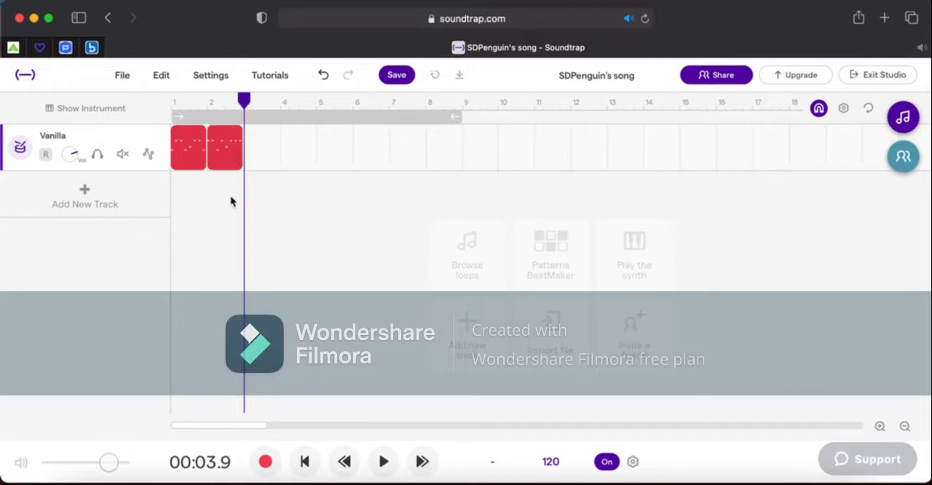
pyautogui.moveTo(226, 181); pyautogui.dragTo(188, 150)
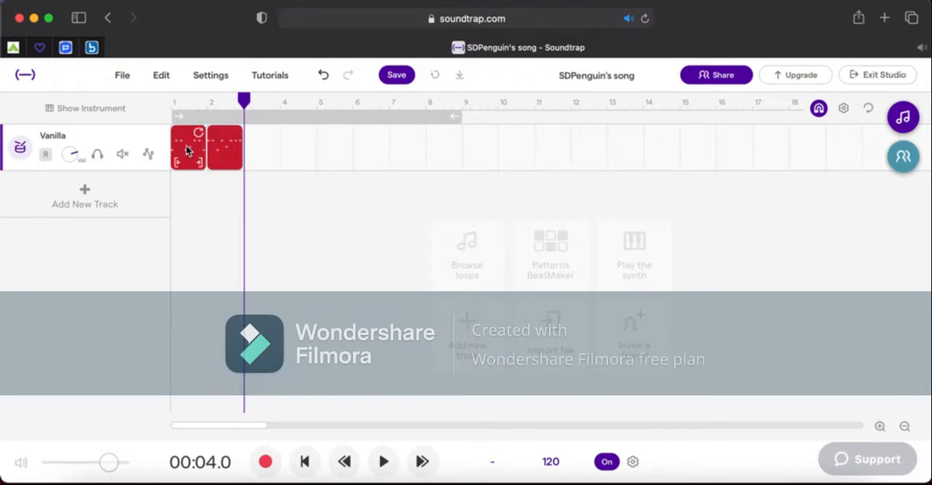
pyautogui.rightClick(188, 151)
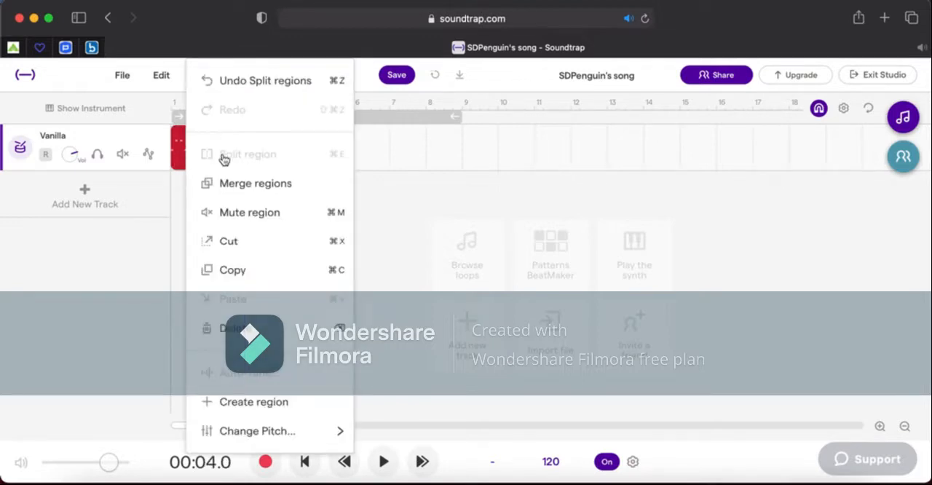
pyautogui.click(254, 186)
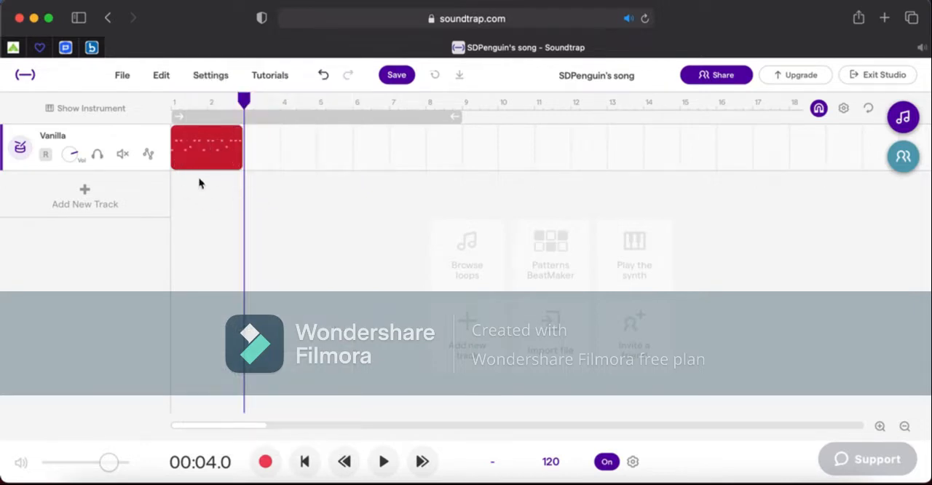
# Open the merged drum region's notes in the Piano Roll and play them from the start.
pyautogui.moveTo(199, 170)
pyautogui.rightClick(193, 147)
pyautogui.click(177, 191)
pyautogui.rightClick(195, 151)
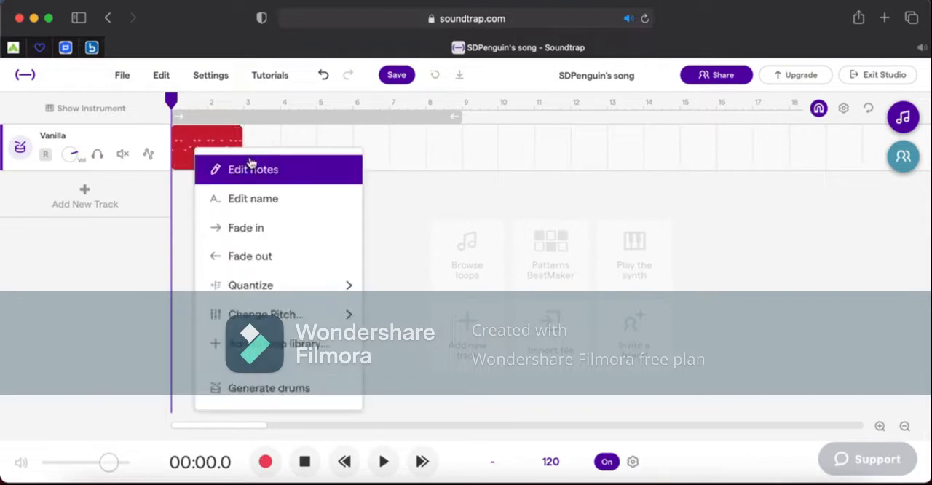
pyautogui.click(251, 167)
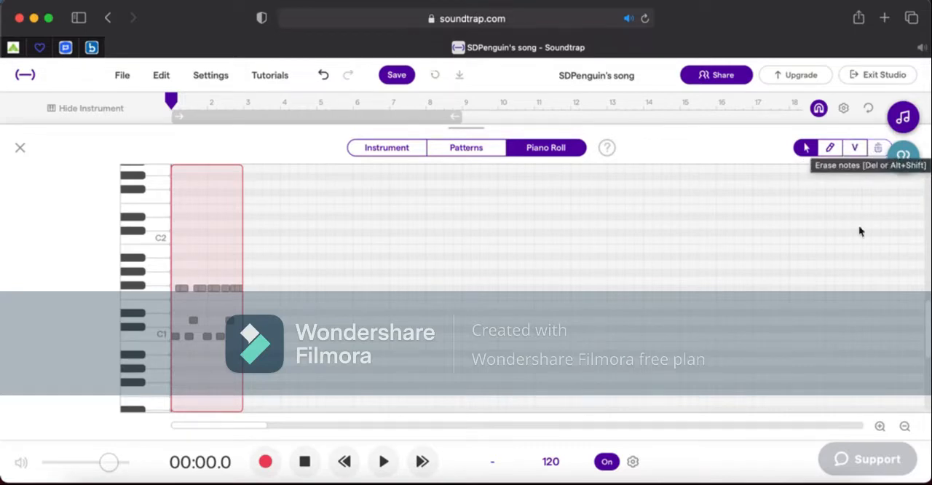
pyautogui.click(879, 426)
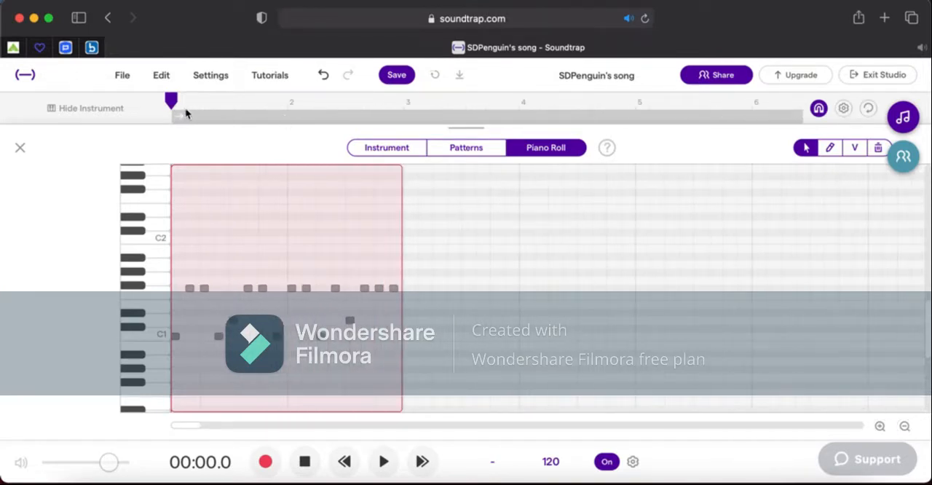
pyautogui.press('space')
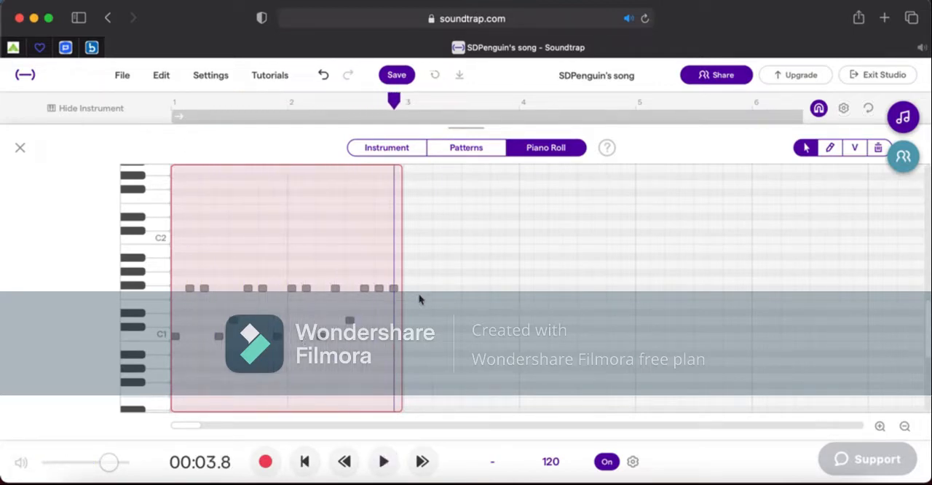
# Shorten the last two hi-hat notes of bar 2 to about a quarter of their length.
pyautogui.click(880, 426)
pyautogui.click(880, 427)
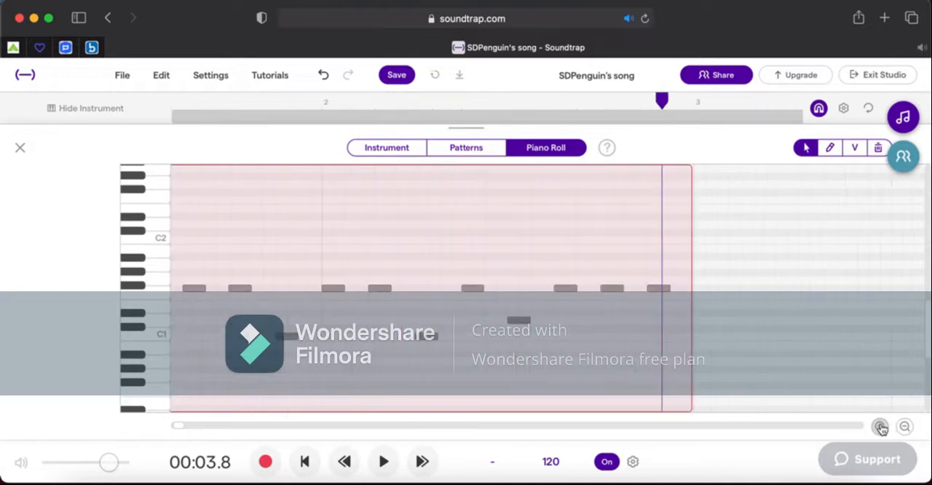
pyautogui.hscroll(2, 732, 294)
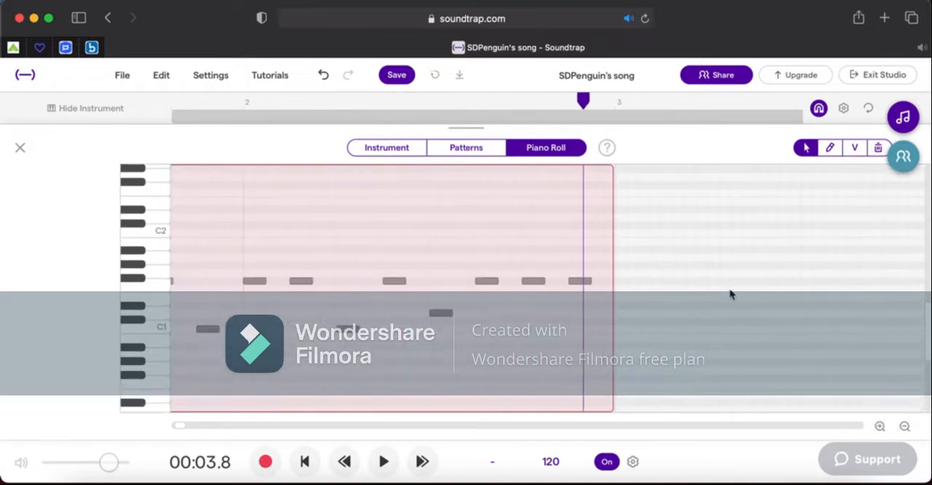
pyautogui.click(879, 426)
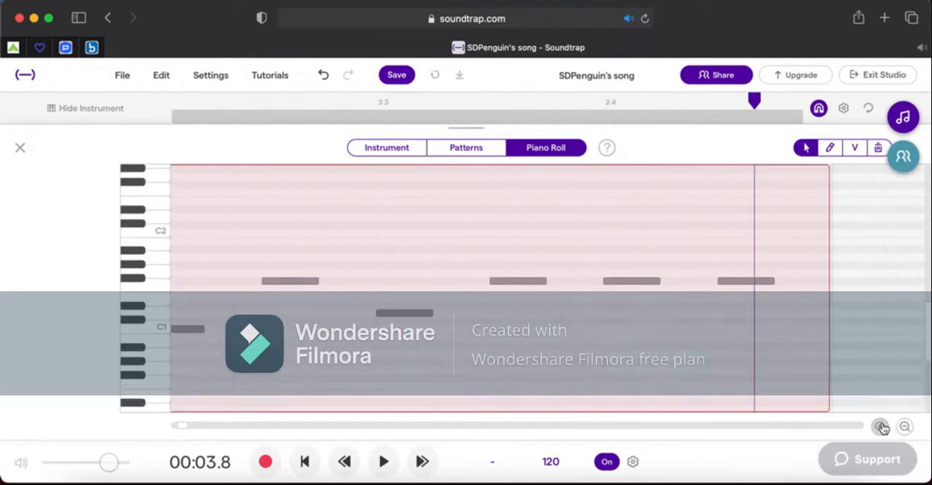
pyautogui.hscroll(2, 823, 342)
pyautogui.hscroll(1, 823, 342)
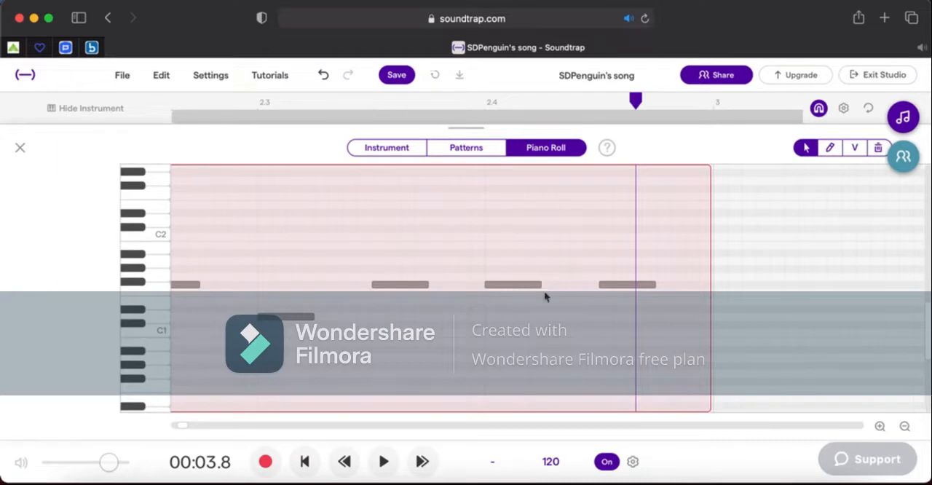
pyautogui.moveTo(514, 317); pyautogui.dragTo(600, 277)
pyautogui.moveTo(539, 285); pyautogui.dragTo(498, 287)
# Draw three more short hi-hat notes directly after each of the two shortened ones, forming two rapid rolls.
pyautogui.click(832, 147)
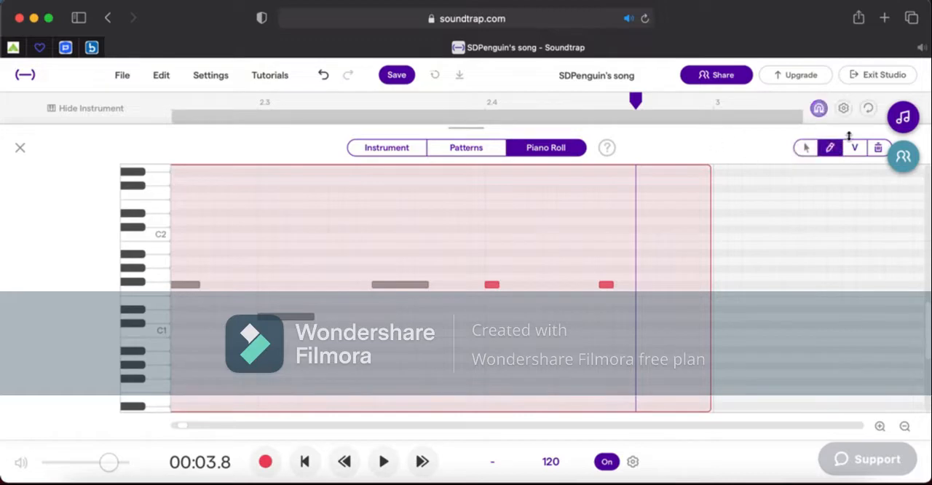
pyautogui.click(507, 285)
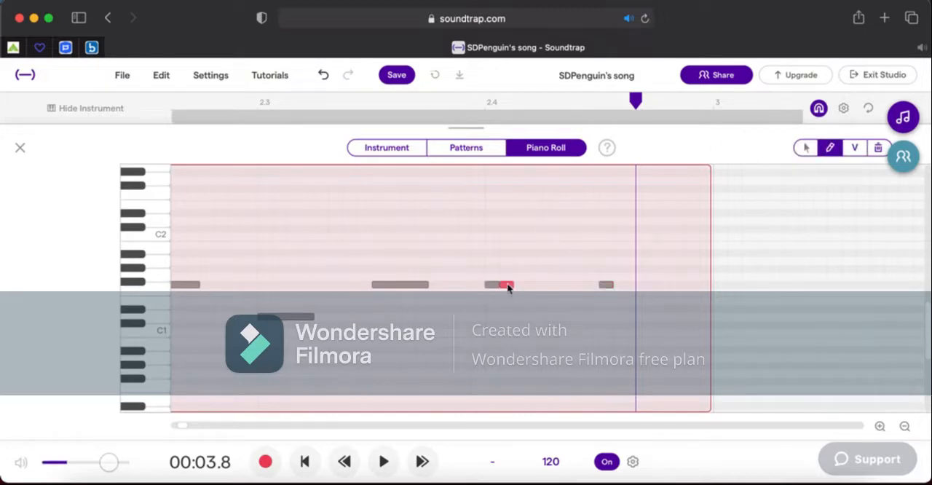
pyautogui.click(521, 285)
pyautogui.click(536, 284)
pyautogui.click(621, 285)
pyautogui.click(635, 284)
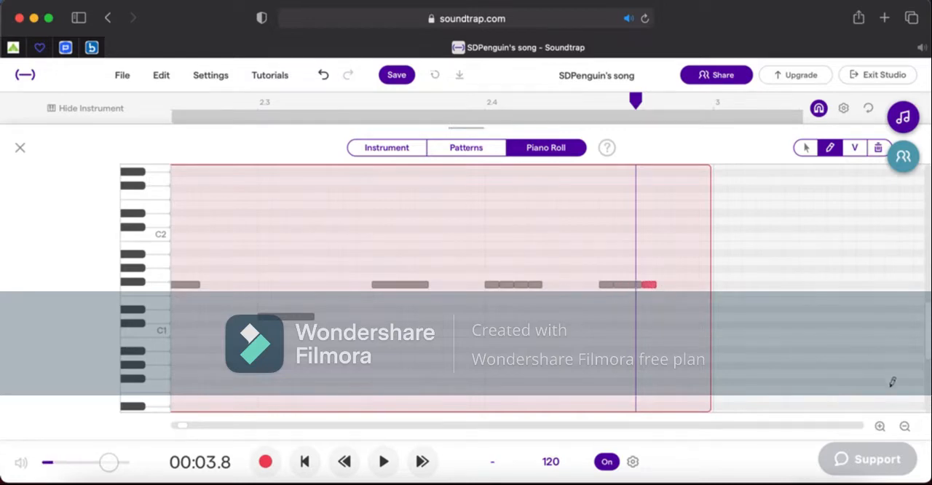
# Play the edited drum region from the beginning to check the hi-hat rolls, and return to a close view of the notes.
pyautogui.click(905, 427)
pyautogui.click(906, 428)
pyautogui.click(906, 428)
pyautogui.click(905, 427)
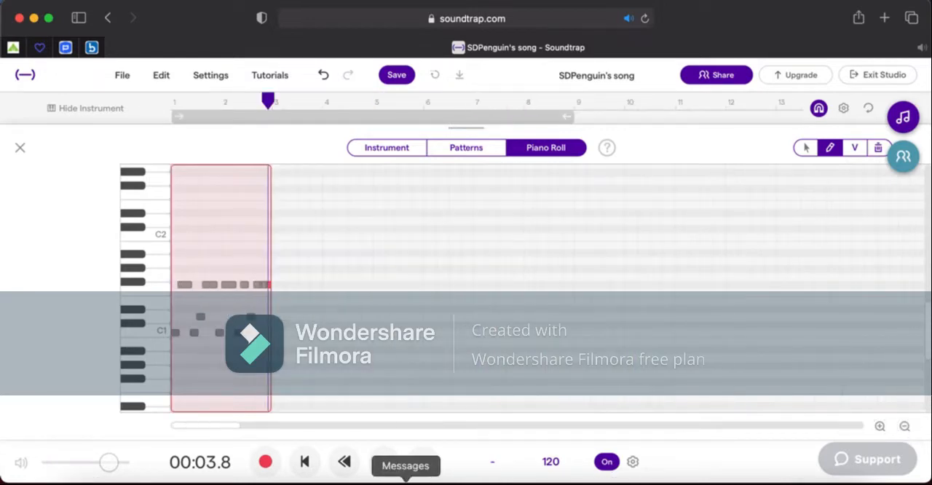
pyautogui.click(306, 464)
pyautogui.click(384, 462)
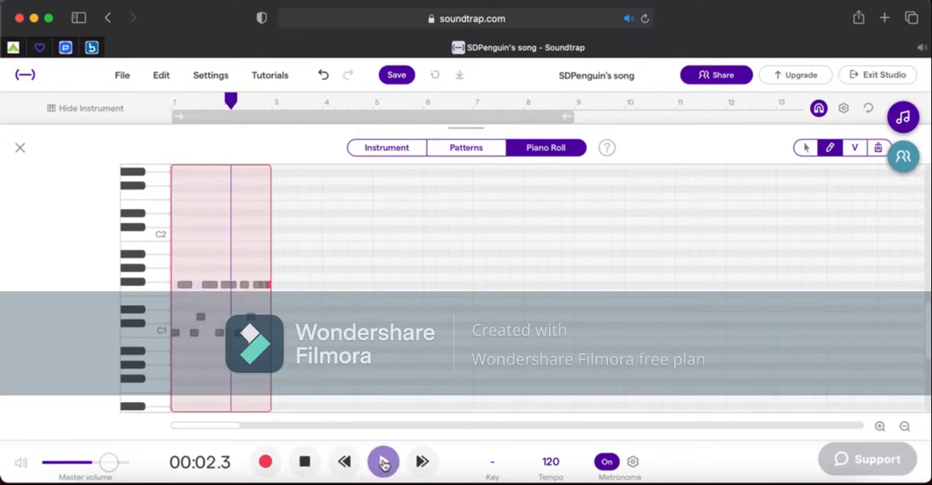
pyautogui.click(384, 463)
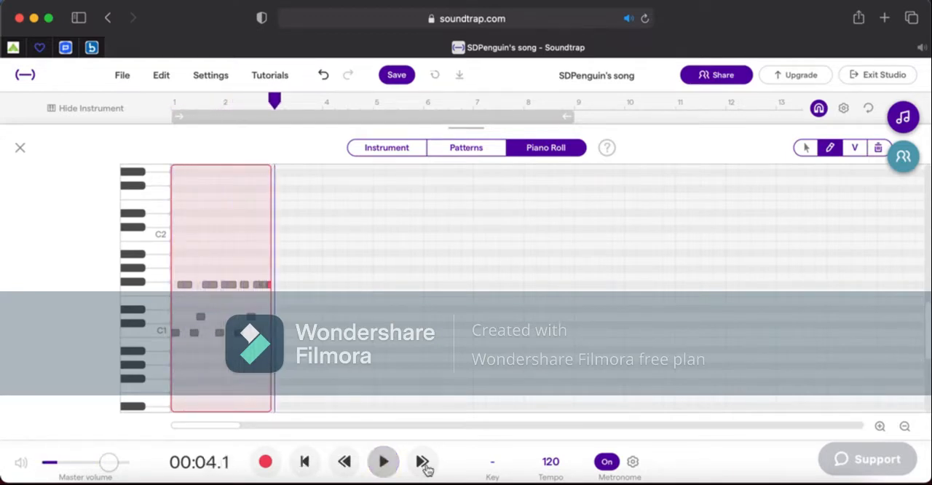
pyautogui.click(879, 428)
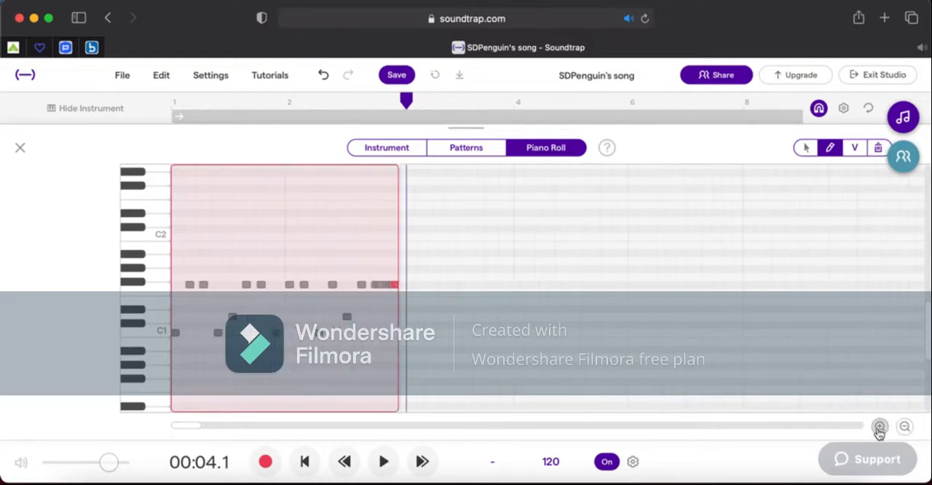
pyautogui.click(879, 428)
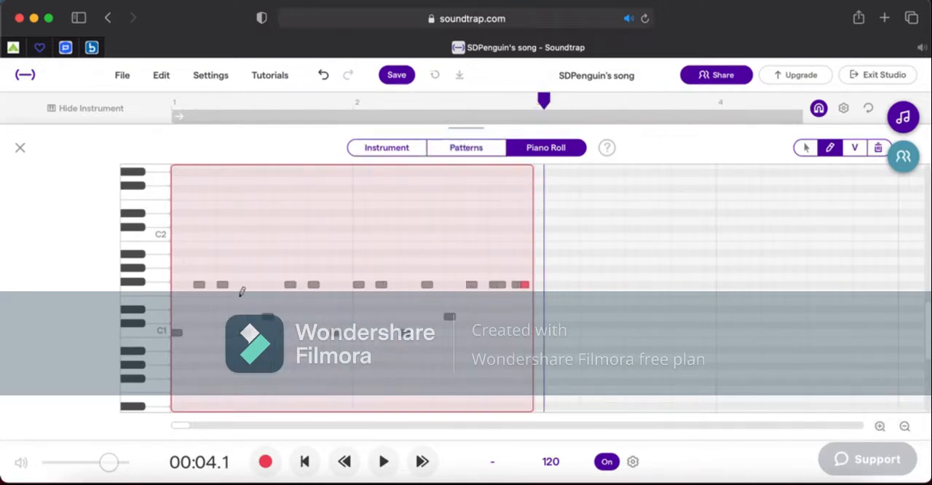
# Return the playhead to the start and open the drum track's instrument presets at the Machines category.
pyautogui.click(176, 106)
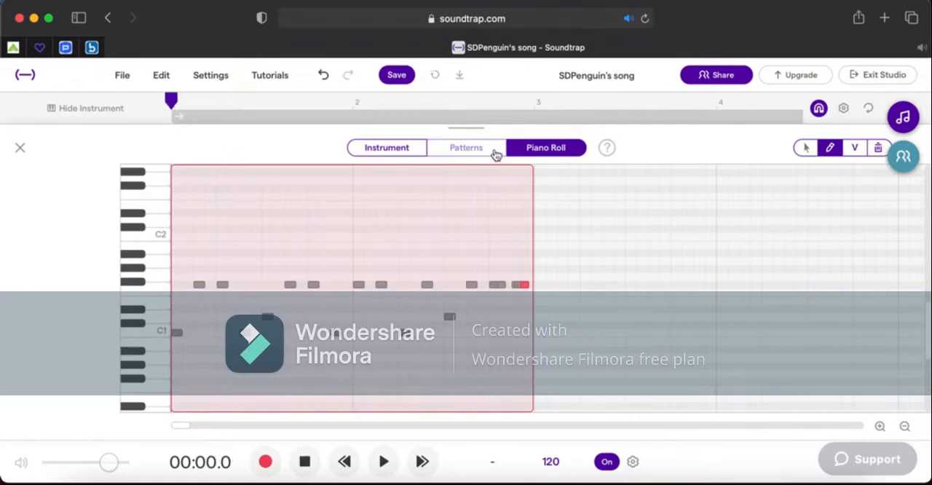
pyautogui.click(494, 155)
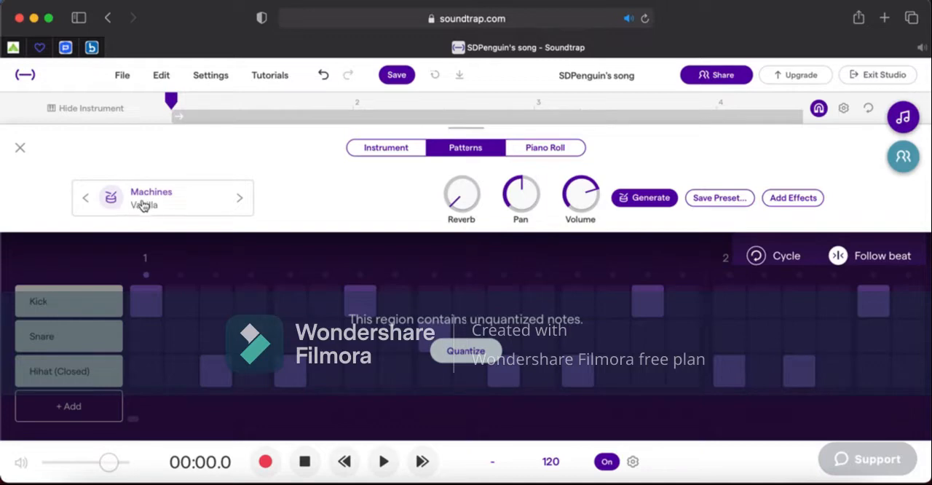
pyautogui.click(185, 211)
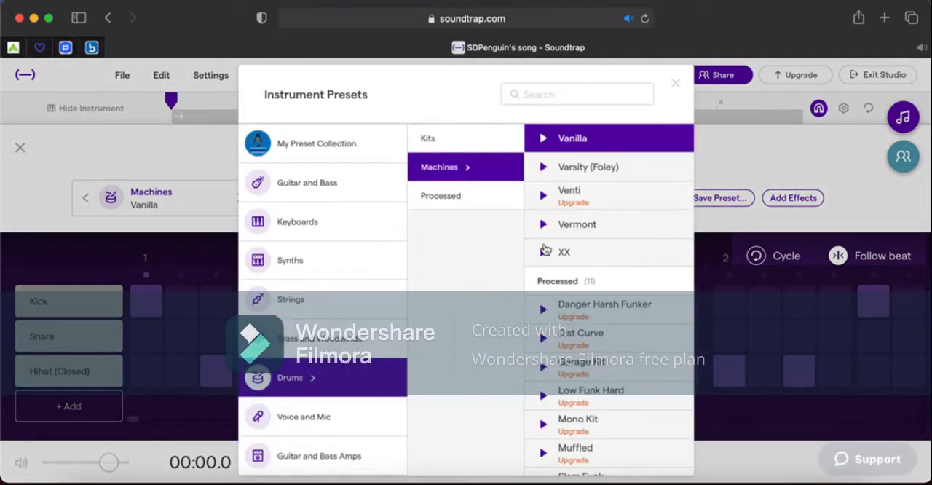
pyautogui.click(468, 144)
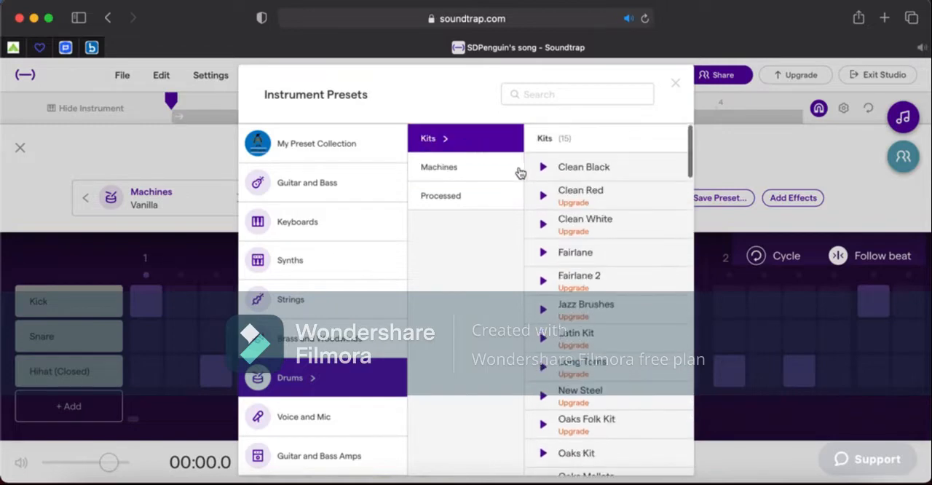
pyautogui.click(477, 172)
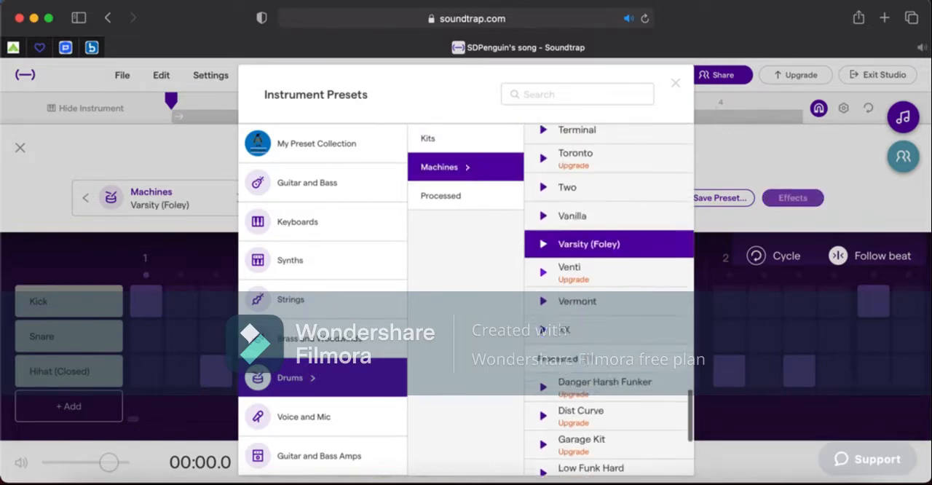
# Preview the Raccoon, Varsity (Foley) and XX drum machines and apply XX to the drum track.
pyautogui.scroll(3, 543, 175)
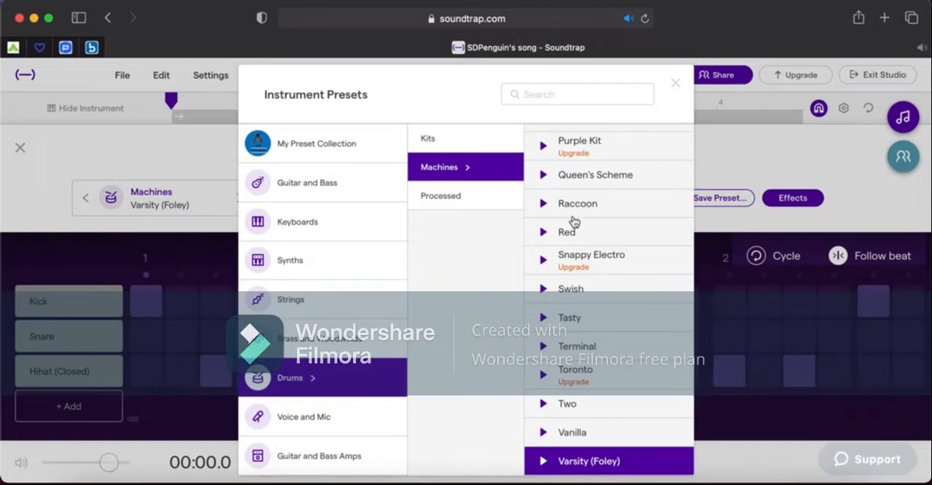
pyautogui.click(543, 207)
pyautogui.click(543, 204)
pyautogui.click(545, 462)
pyautogui.press('Down')
pyautogui.press('Down')
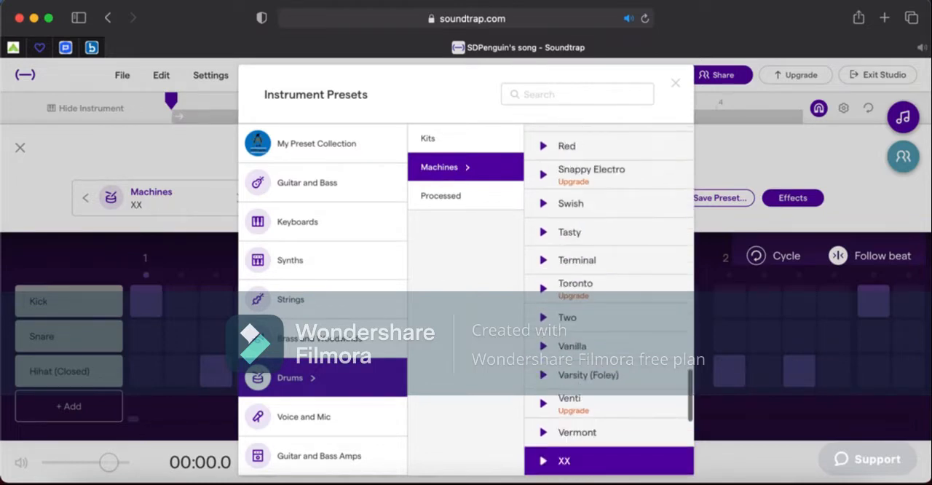
pyautogui.click(544, 461)
pyautogui.doubleClick(583, 464)
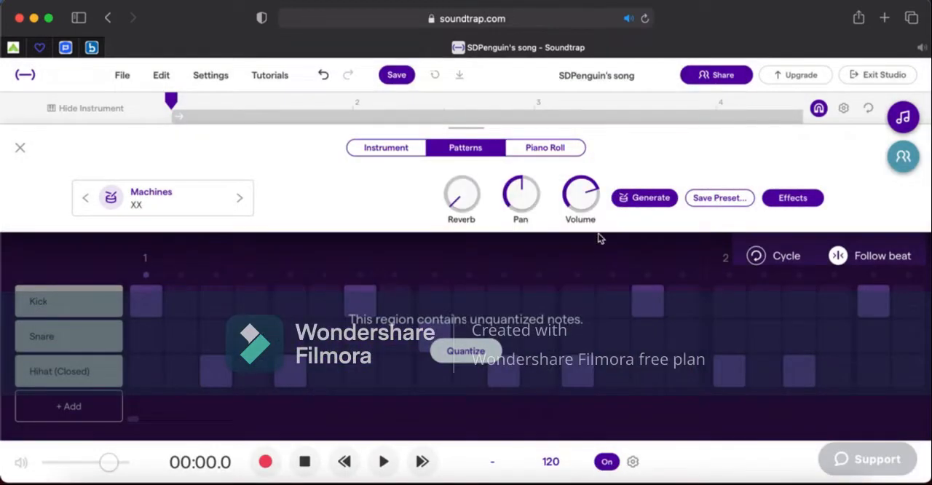
# Play the beat in the Piano Roll with the new drum machine and turn the metronome off.
pyautogui.click(537, 148)
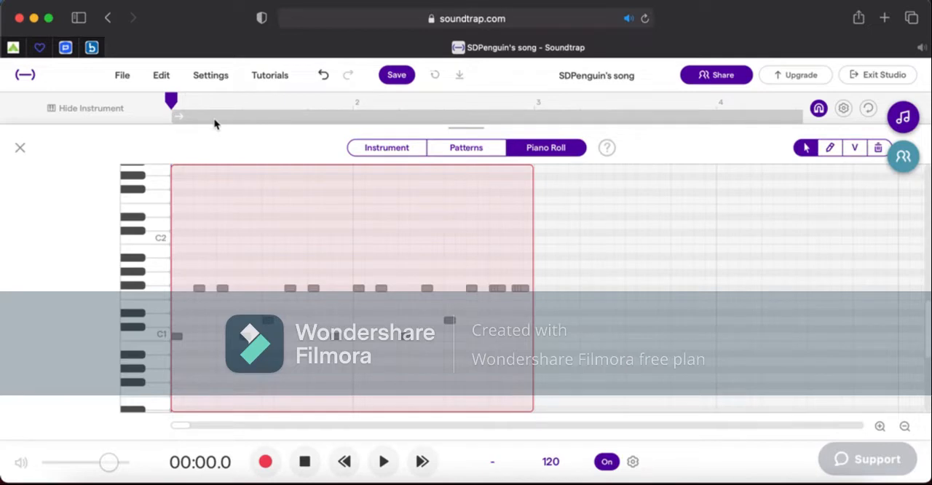
pyautogui.press('space')
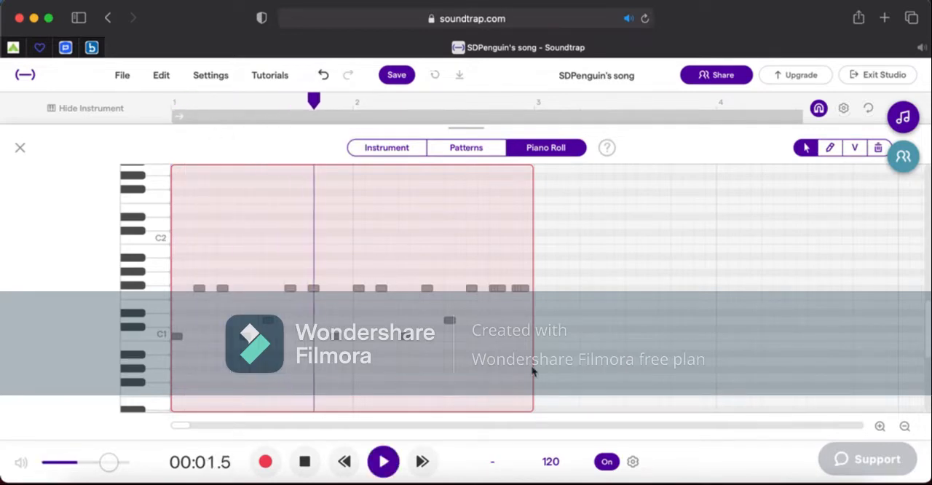
pyautogui.click(606, 462)
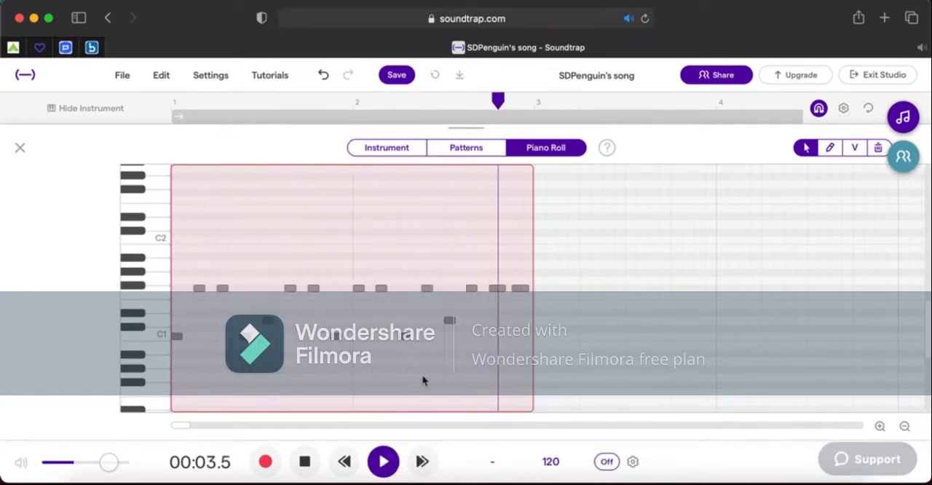
pyautogui.press('space')
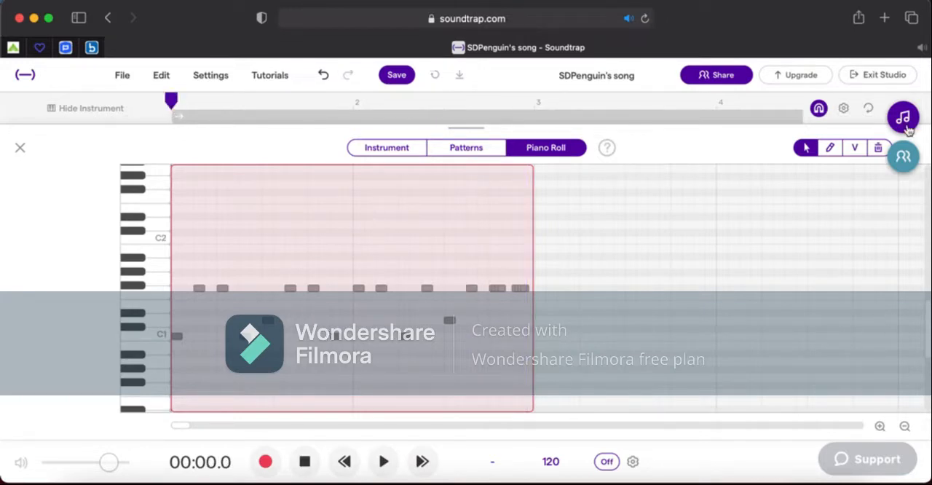
# Draw an extra note directly above each of the two snare notes, and play the region to check the layered hits.
pyautogui.click(851, 150)
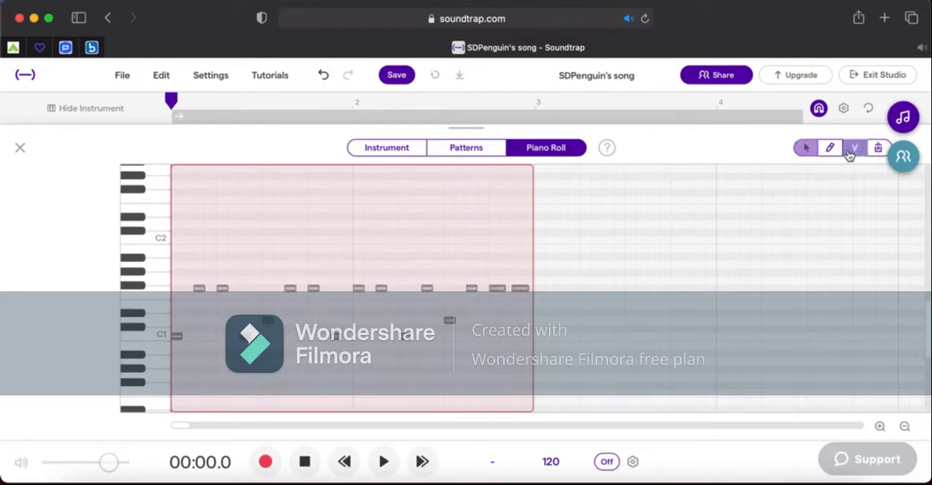
pyautogui.click(880, 426)
pyautogui.click(880, 428)
pyautogui.click(830, 147)
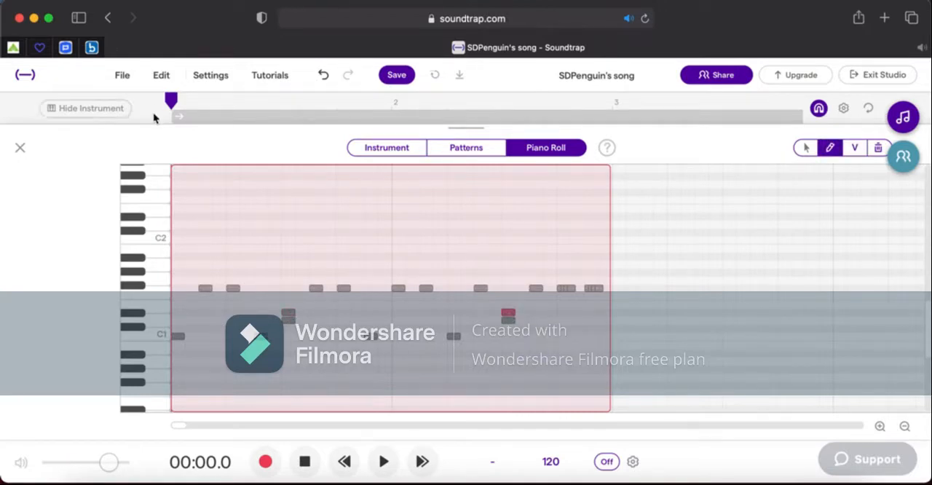
pyautogui.press('space')
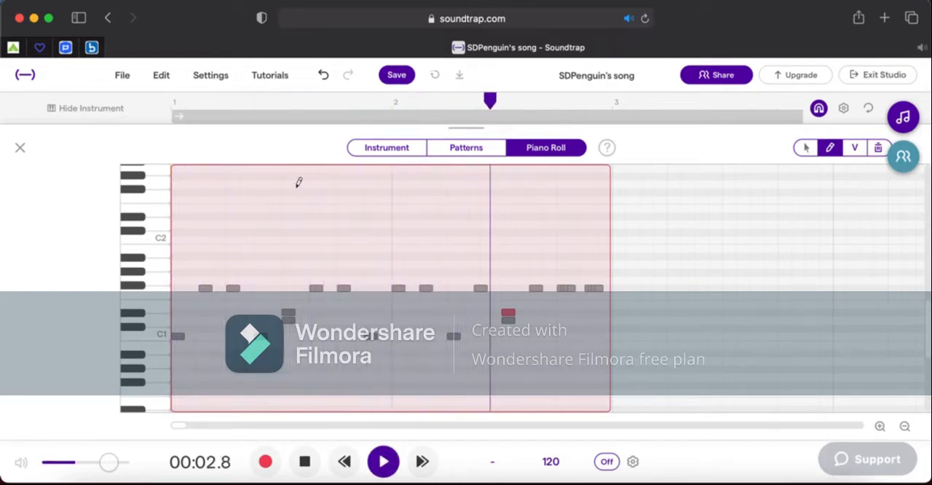
pyautogui.press('space')
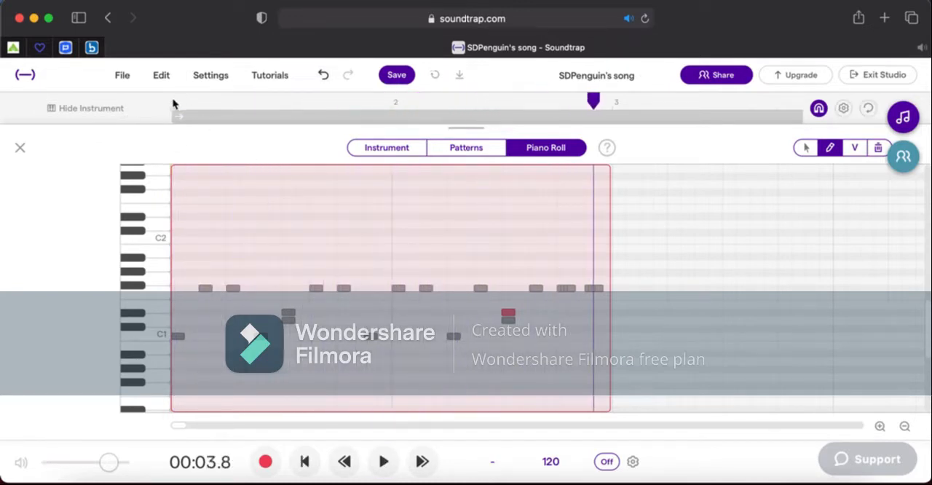
pyautogui.click(171, 101)
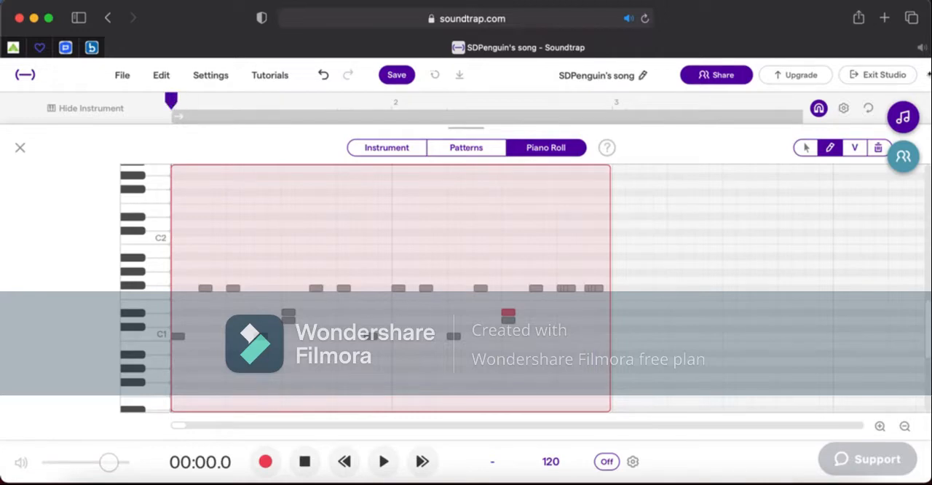
# Lower the velocity of the two notes layered above the snare hits, and play the beat to check their loudness.
pyautogui.click(856, 151)
pyautogui.click(290, 317)
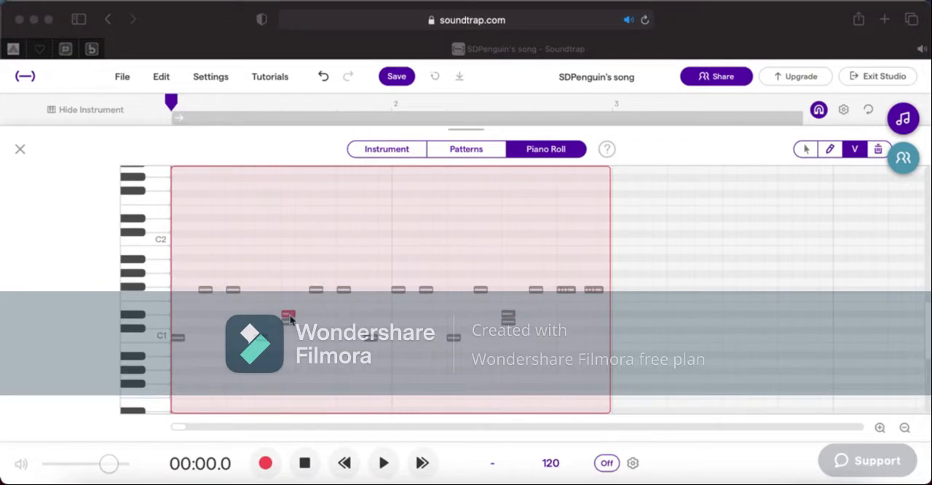
pyautogui.moveTo(289, 313); pyautogui.dragTo(292, 330)
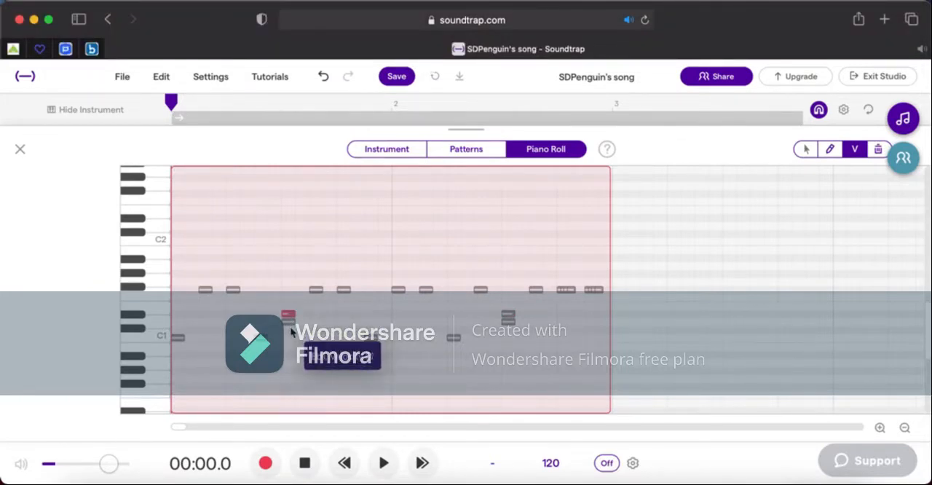
pyautogui.click(290, 322)
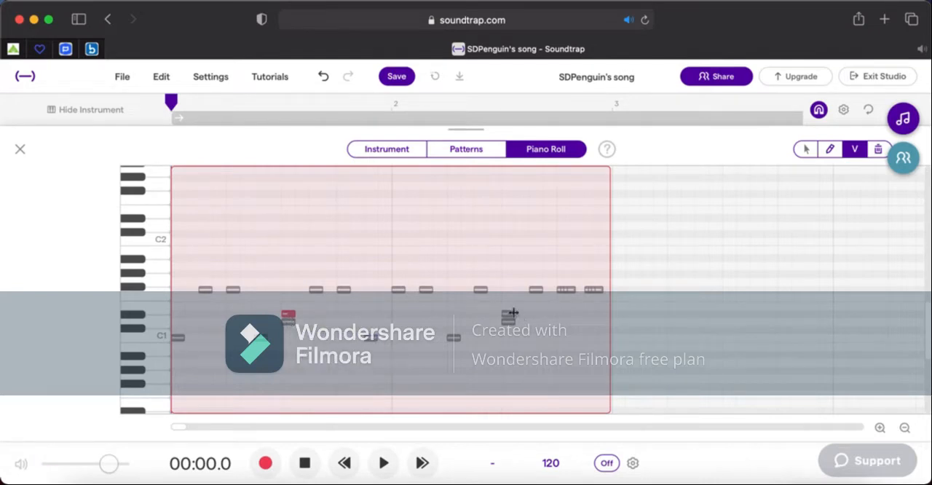
pyautogui.moveTo(510, 321); pyautogui.dragTo(511, 360)
pyautogui.click(809, 150)
pyautogui.press('space')
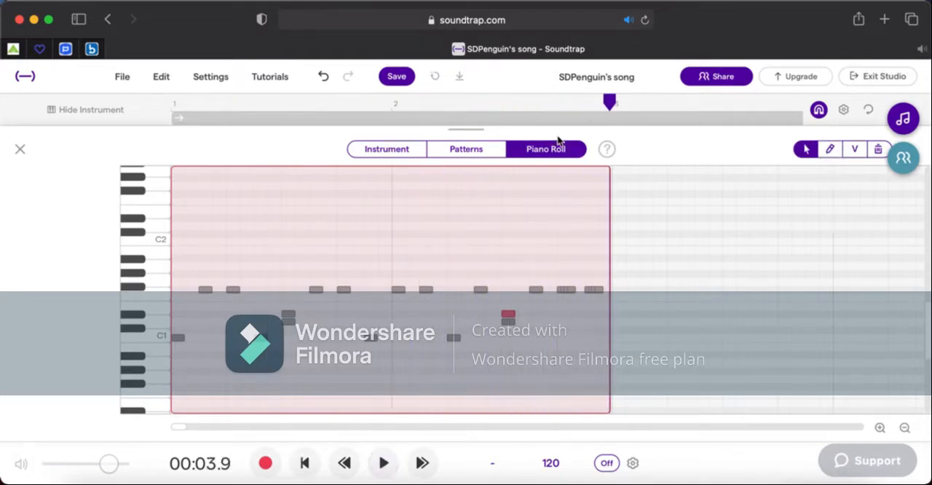
pyautogui.click(175, 106)
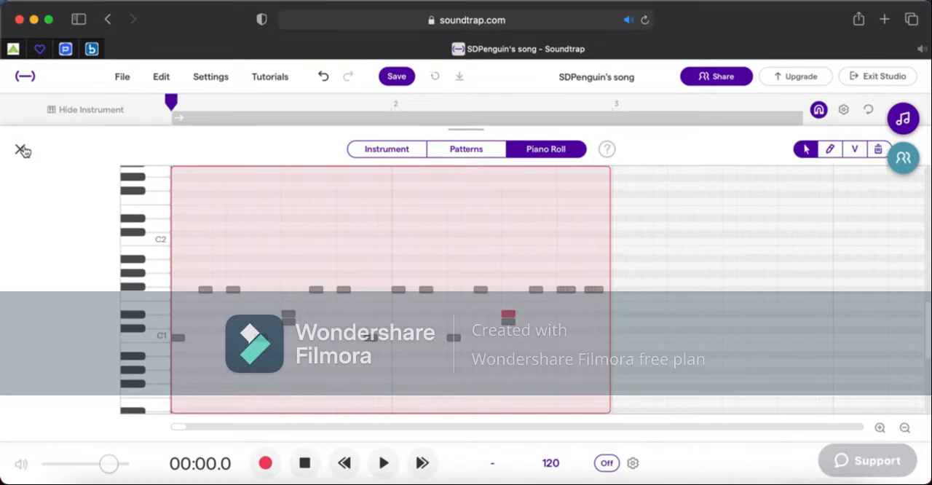
# Close the drum region's note editor and rename the track as Drums.
pyautogui.click(20, 149)
pyautogui.click(905, 427)
pyautogui.click(905, 428)
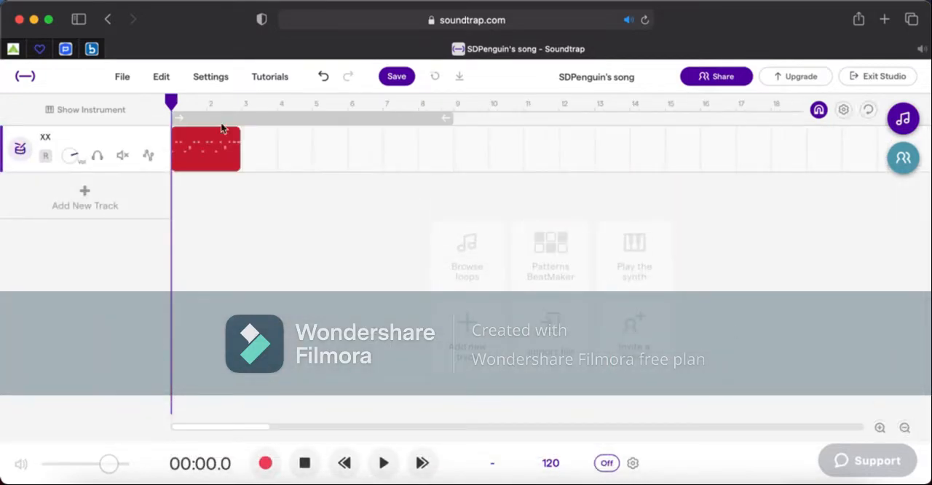
pyautogui.click(157, 138)
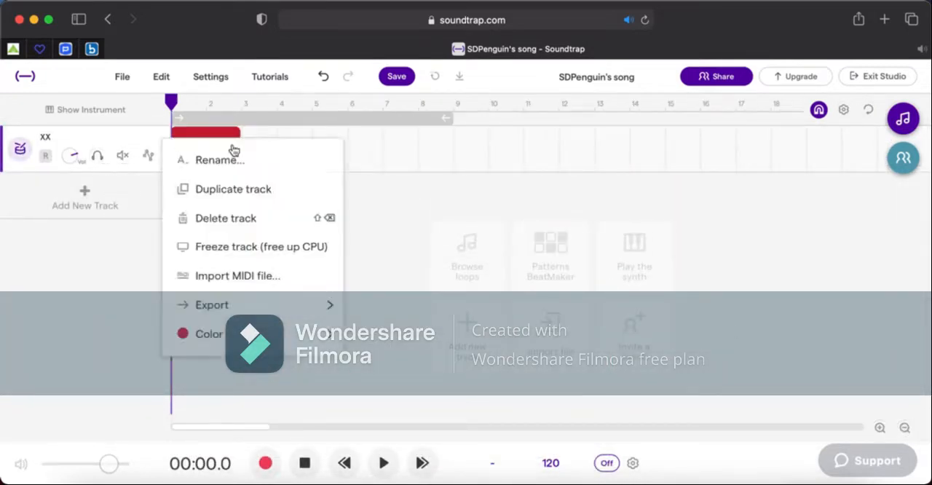
pyautogui.click(218, 159)
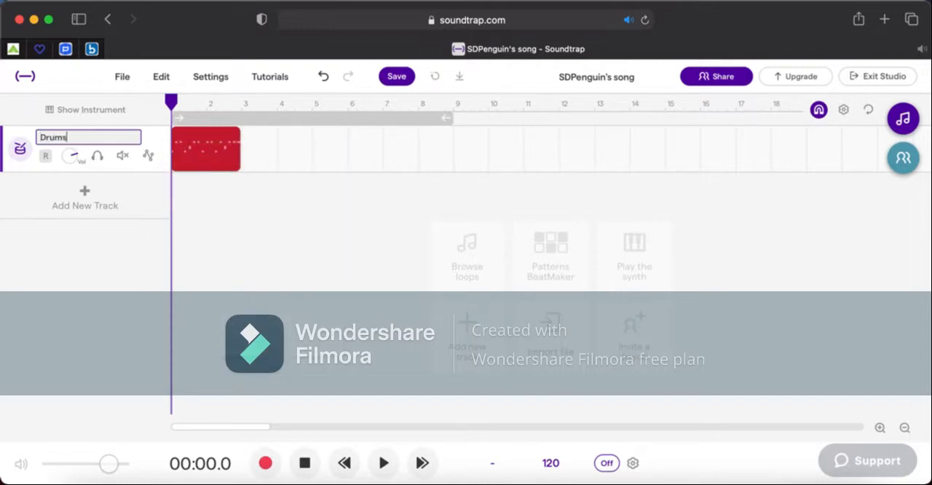
pyautogui.press('Return')
# Add a new Guitar & bass track and open its instrument presets.
pyautogui.click(139, 190)
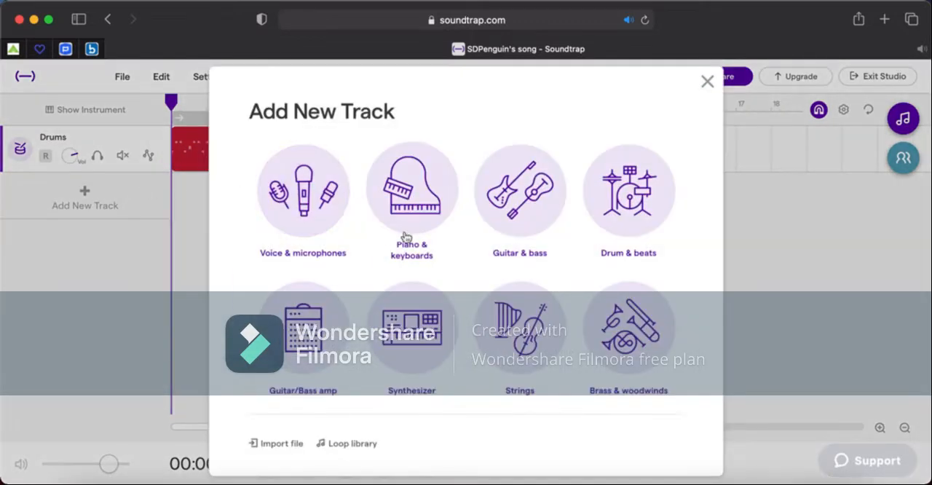
pyautogui.click(501, 234)
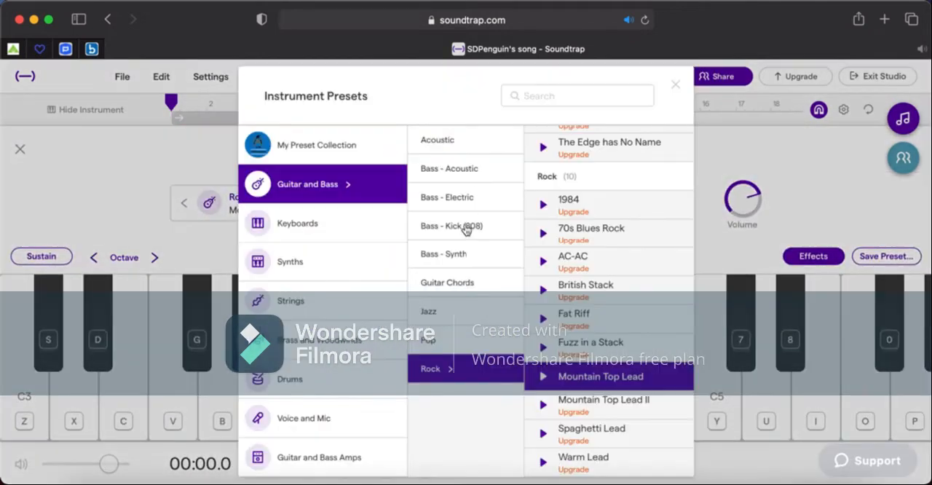
pyautogui.click(466, 227)
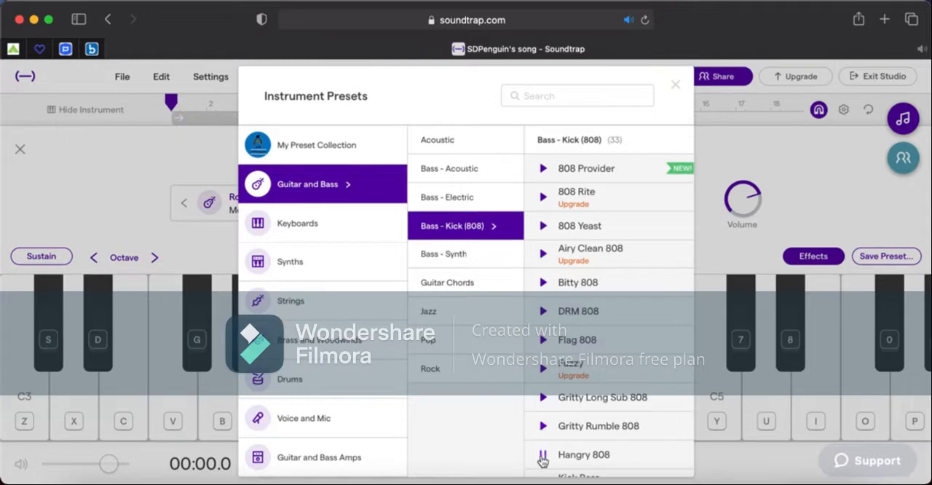
# Audition the Bass - Kick (808) presets and apply Kick Bass Grain to the new track.
pyautogui.click(477, 260)
pyautogui.click(451, 311)
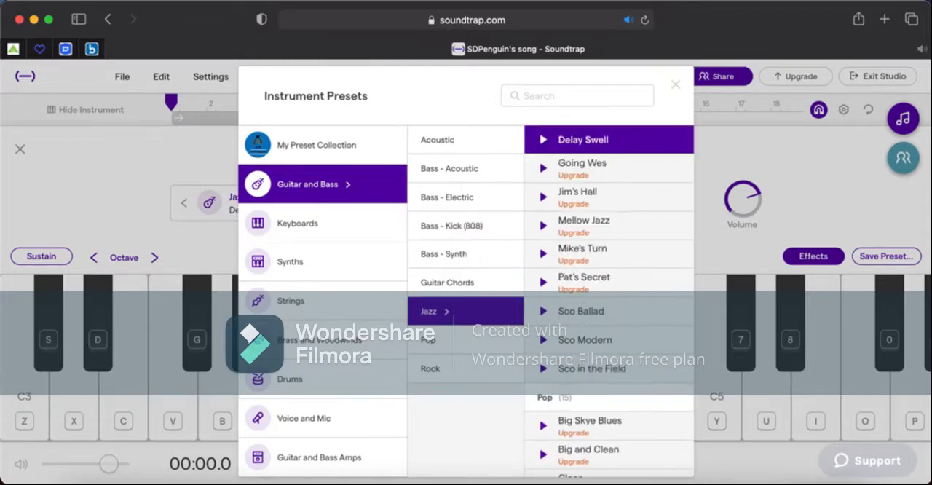
pyautogui.press('Up')
pyautogui.press('Up')
pyautogui.press('Up')
pyautogui.press('Up')
pyautogui.press('Up')
pyautogui.press('Up')
pyautogui.press('Up')
pyautogui.press('Up')
pyautogui.press('Up')
pyautogui.press('Up')
pyautogui.press('Up')
pyautogui.press('Up')
pyautogui.press('Up')
pyautogui.press('Up')
pyautogui.press('Up')
pyautogui.press('Up')
pyautogui.press('Up')
pyautogui.press('Up')
pyautogui.press('Up')
pyautogui.press('Up')
pyautogui.press('Up')
pyautogui.press('Up')
pyautogui.press('Up')
pyautogui.press('Up')
pyautogui.press('Up')
pyautogui.press('Up')
pyautogui.press('Up')
pyautogui.press('Up')
pyautogui.press('Up')
pyautogui.press('Up')
pyautogui.press('Up')
pyautogui.press('Up')
pyautogui.press('Up')
pyautogui.press('Up')
pyautogui.press('Up')
pyautogui.press('Up')
pyautogui.press('Up')
pyautogui.press('Up')
pyautogui.press('Up')
pyautogui.press('Up')
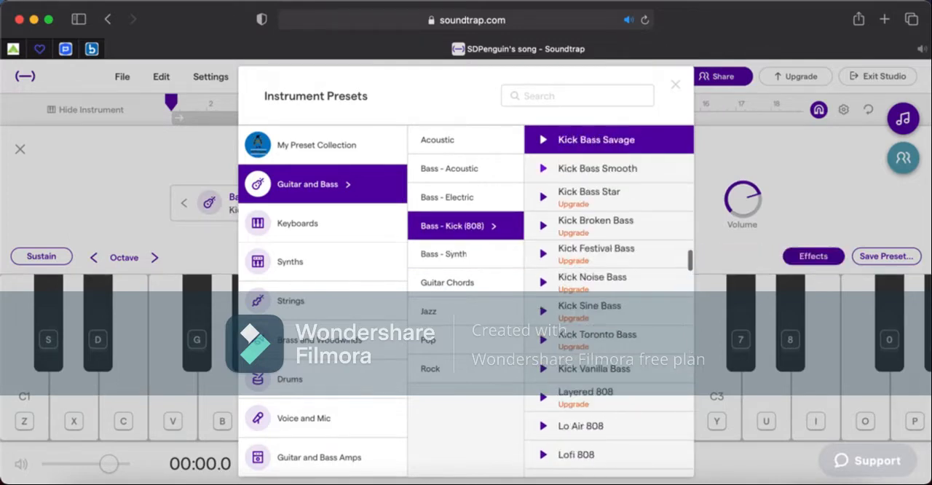
pyautogui.press('Up')
pyautogui.press('Up')
pyautogui.press('Up')
pyautogui.press('Down')
pyautogui.press('Down')
pyautogui.press('Down')
pyautogui.press('Down')
pyautogui.press('Down')
pyautogui.press('Down')
pyautogui.press('Down')
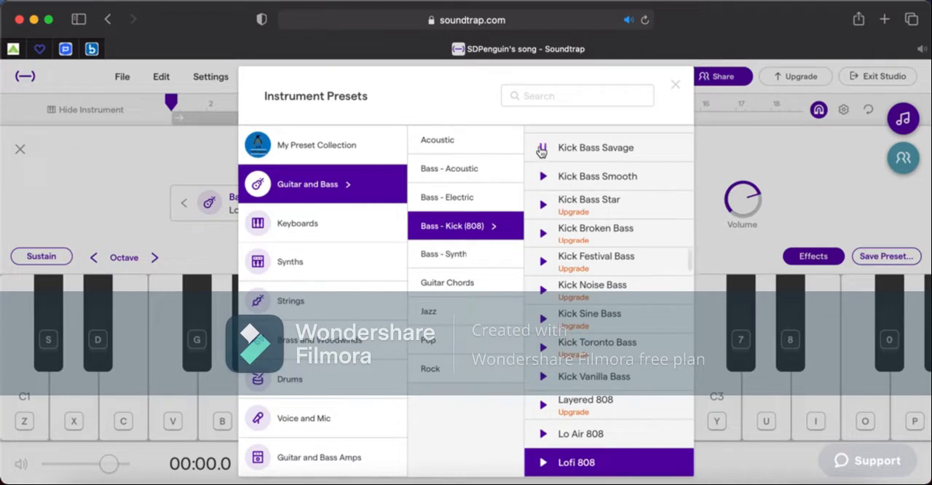
pyautogui.press('Up')
pyautogui.press('Up')
pyautogui.press('Up')
pyautogui.press('Up')
pyautogui.press('Up')
pyautogui.press('Up')
pyautogui.press('Up')
pyautogui.press('Up')
pyautogui.press('Up')
pyautogui.press('Up')
pyautogui.press('Up')
pyautogui.press('Up')
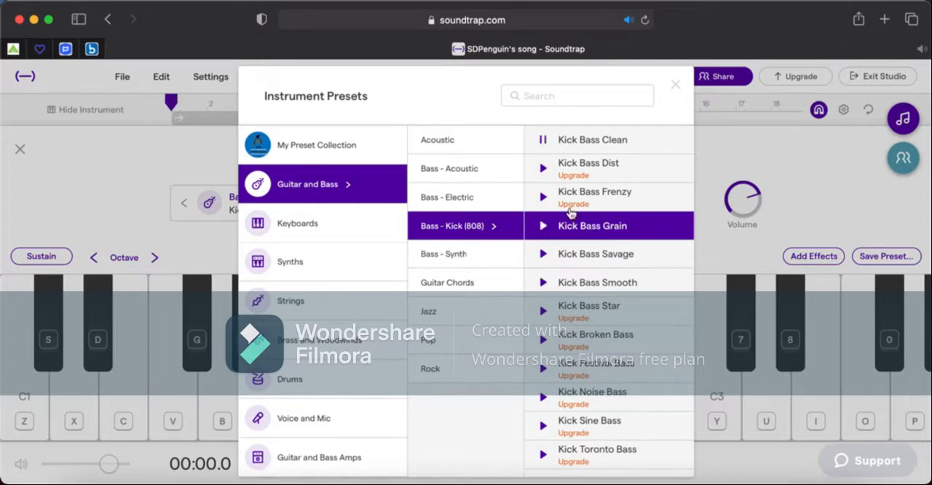
pyautogui.click(592, 230)
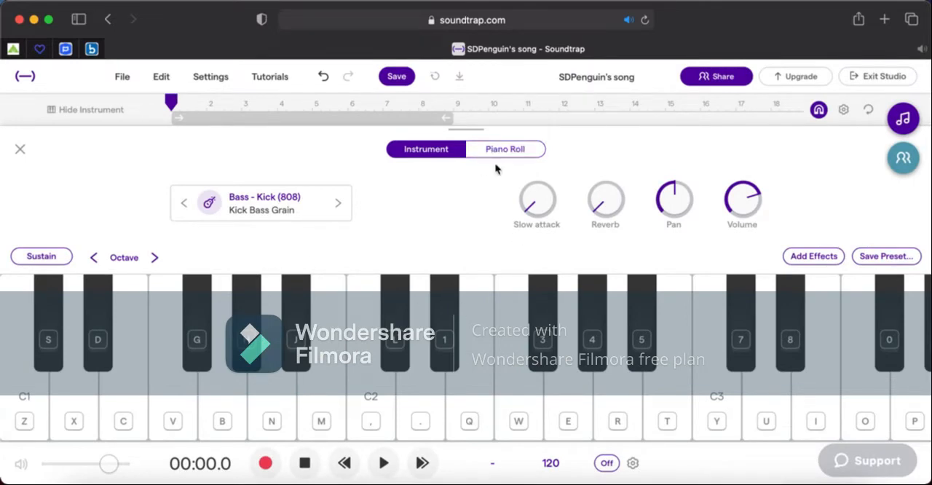
# Shift the bass keyboard down one octave to start at C0 and play the C0 key.
pyautogui.click(94, 258)
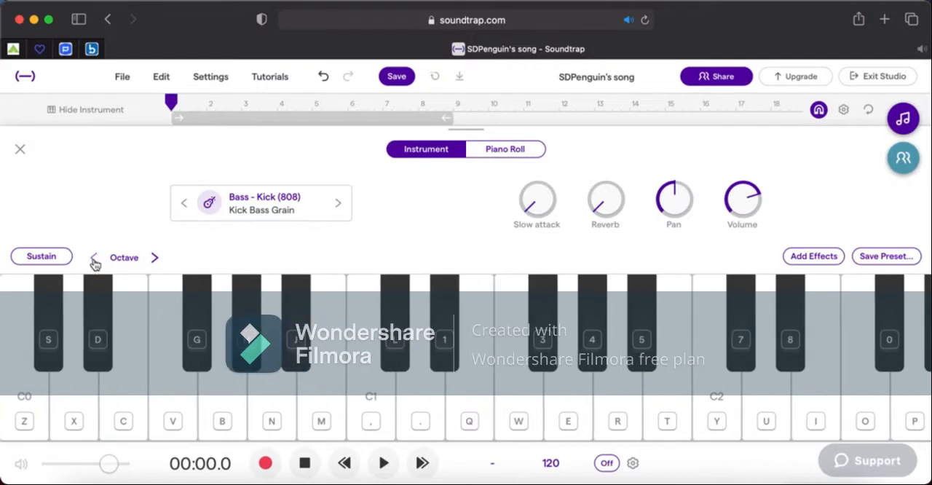
pyautogui.click(50, 415)
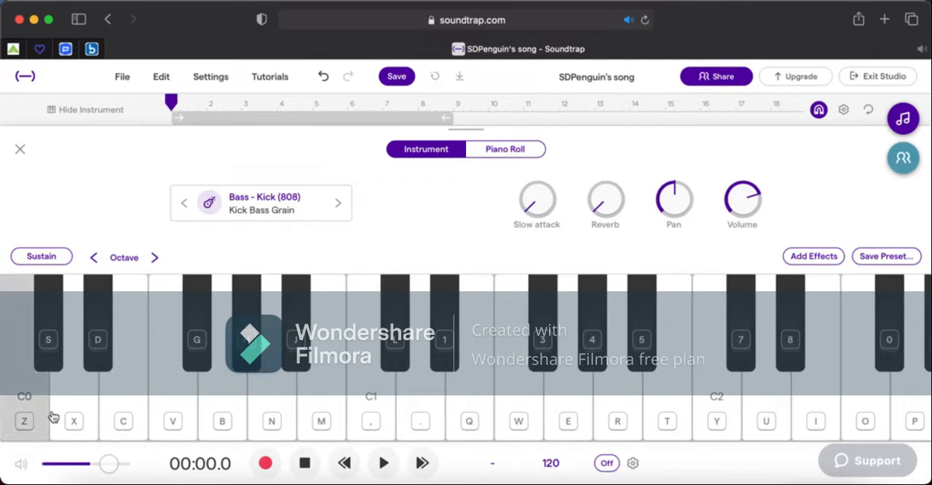
# Play the C0 key repeatedly and the F0 key to audition the Kick Bass Grain sound.
pyautogui.click(51, 416)
pyautogui.click(51, 417)
pyautogui.click(51, 417)
pyautogui.click(52, 417)
pyautogui.press('v')
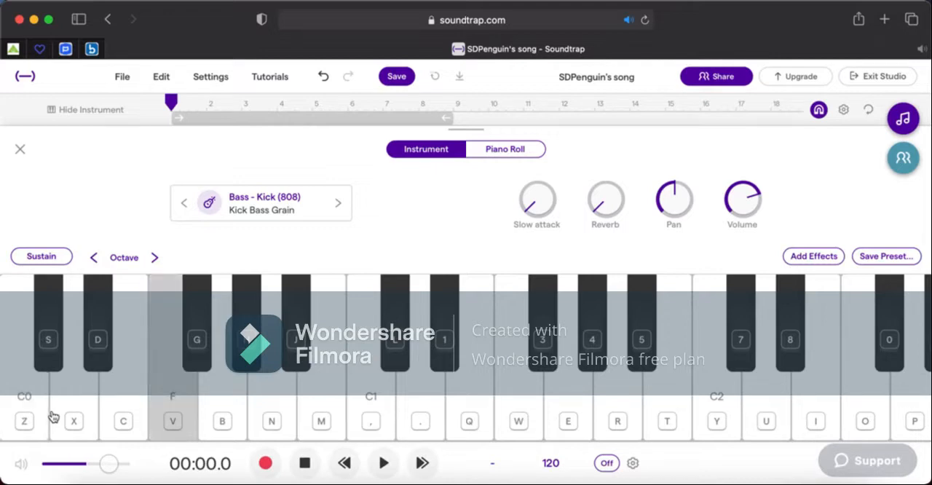
# Draw a C0 note at the start of bar 1 in the bass track's piano roll.
pyautogui.click(524, 149)
pyautogui.scroll(-8, 207, 364)
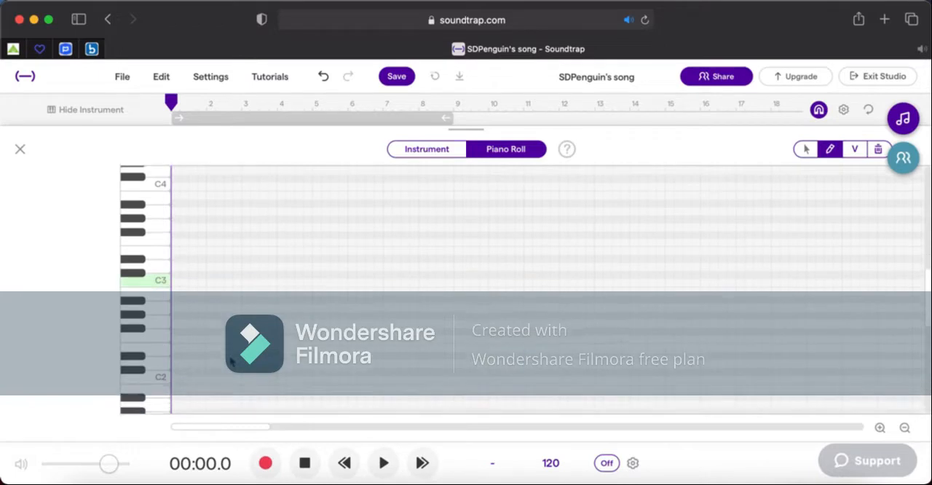
pyautogui.moveTo(174, 318); pyautogui.dragTo(175, 353)
pyautogui.click(881, 430)
pyautogui.click(881, 430)
pyautogui.click(882, 429)
pyautogui.click(881, 430)
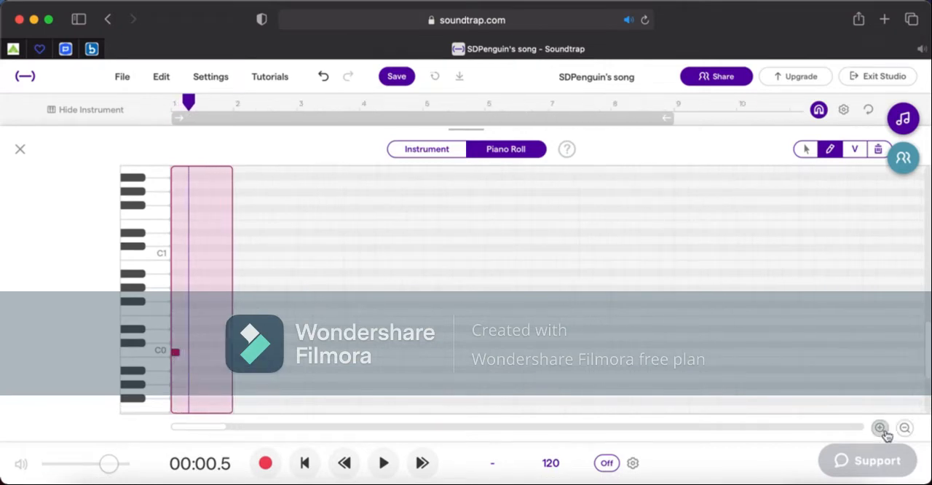
# Solo the Kick Bass Grain track and reopen its region's notes for editing.
pyautogui.click(20, 150)
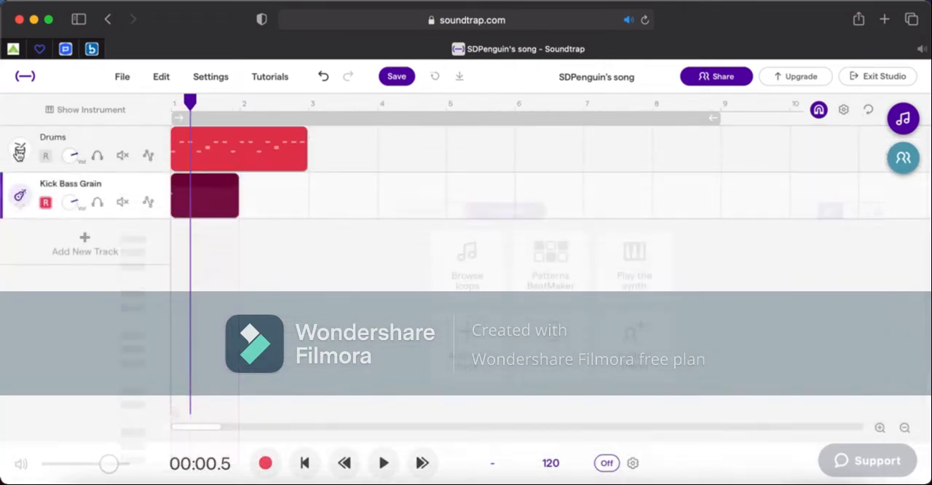
pyautogui.click(100, 203)
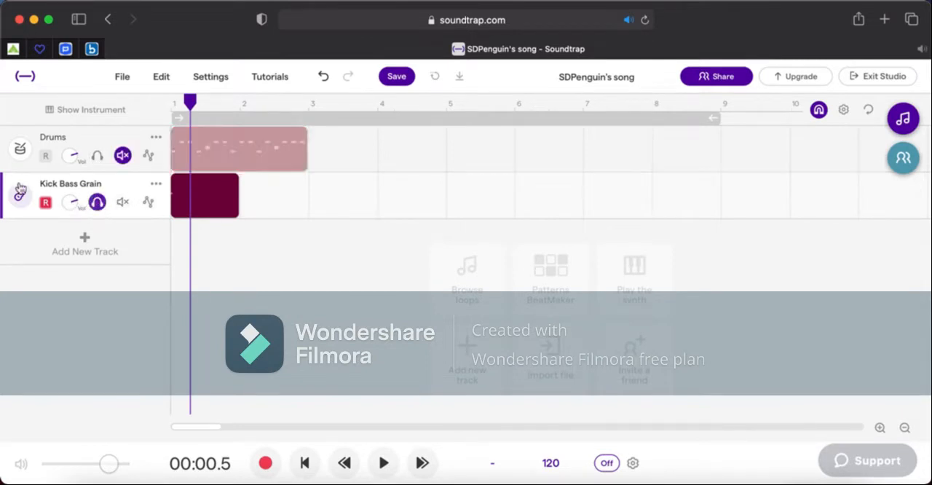
pyautogui.rightClick(201, 196)
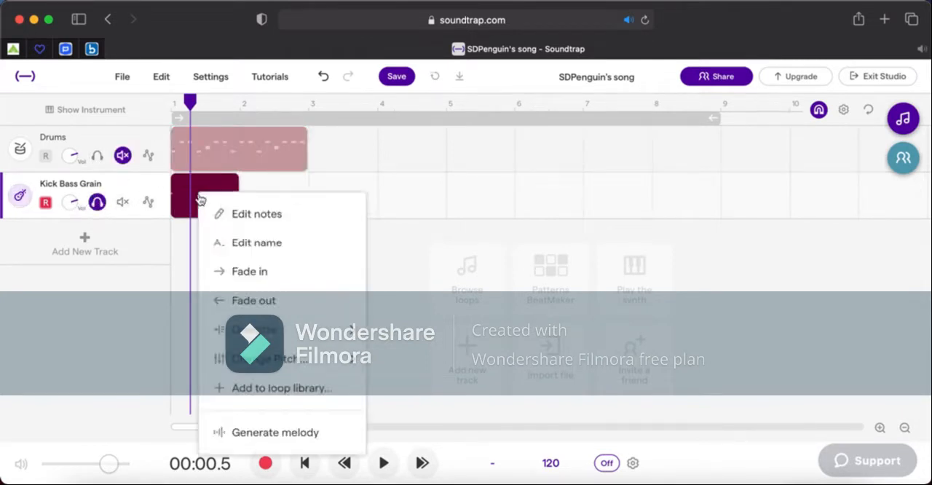
pyautogui.click(256, 214)
pyautogui.click(383, 463)
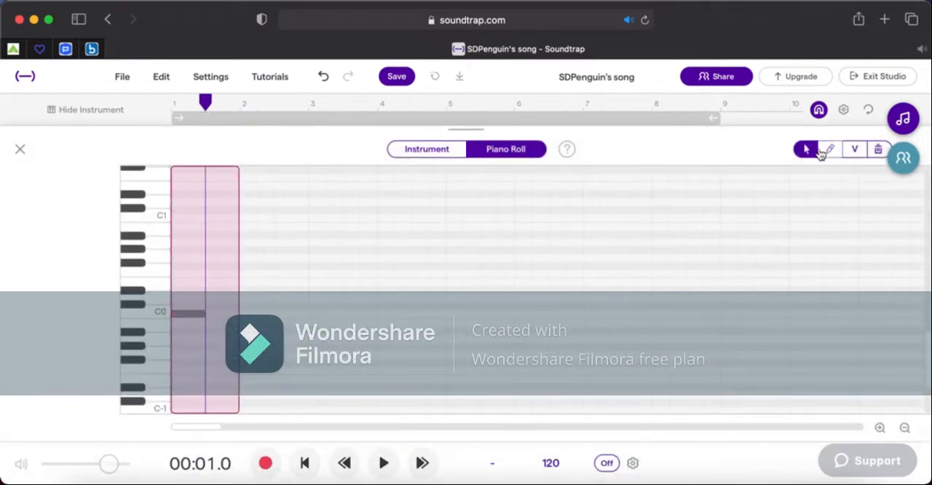
# Add further C0 bass notes through bar 1 and into bar 2, playing back to check the timing.
pyautogui.click(828, 150)
pyautogui.click(212, 314)
pyautogui.press('space')
pyautogui.press('space')
pyautogui.click(274, 314)
pyautogui.click(216, 118)
# Continue the C0 bass notes through most of bar 2, ending with a short note, and check the timing by playback.
pyautogui.press('space')
pyautogui.press('space')
pyautogui.moveTo(265, 314); pyautogui.dragTo(325, 314)
pyautogui.click(175, 118)
pyautogui.press('space')
# Draw an F0 note filling the end of bar 2 and play the bass line from the start.
pyautogui.press('space')
pyautogui.click(332, 314)
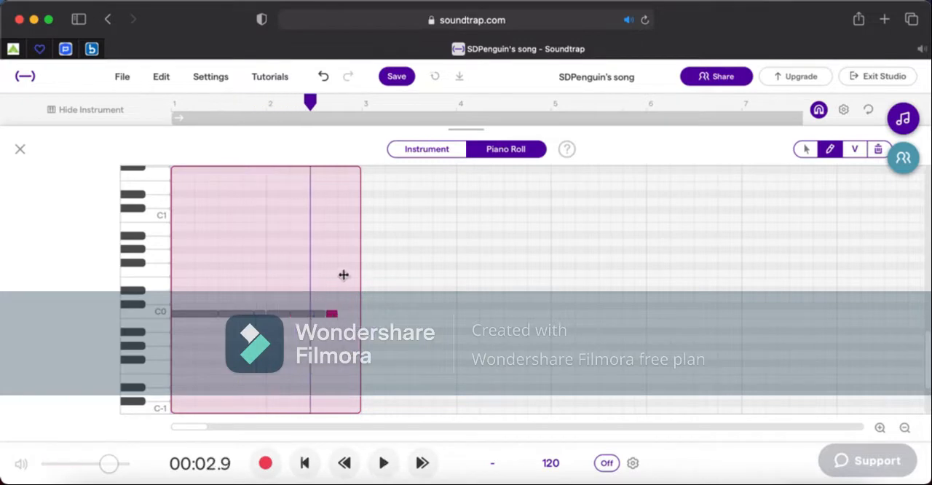
pyautogui.moveTo(347, 273); pyautogui.dragTo(355, 276)
pyautogui.click(174, 114)
pyautogui.press('space')
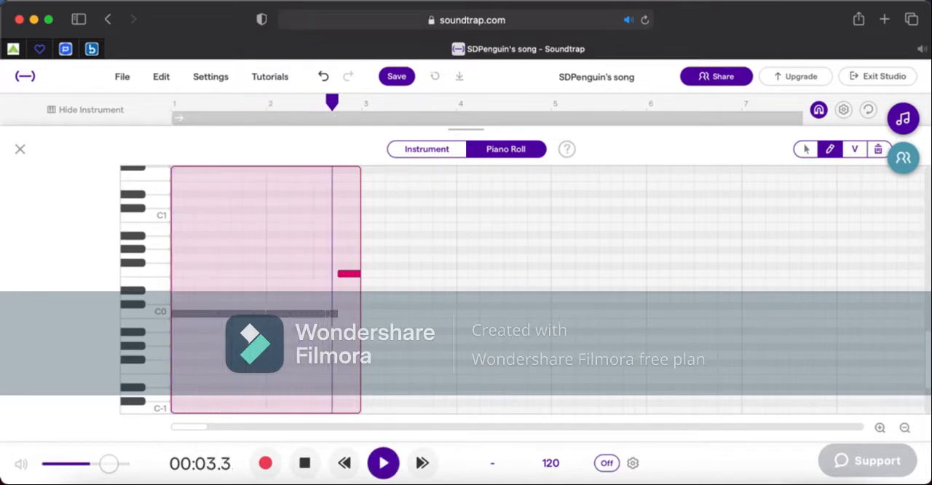
pyautogui.press('space')
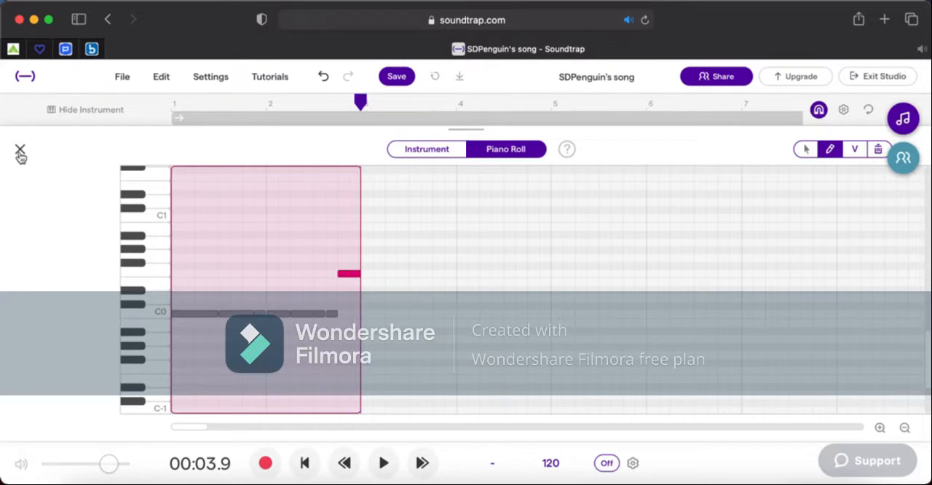
# Close the bass note editor and turn off solo on the Kick Bass Grain track.
pyautogui.click(20, 153)
pyautogui.click(905, 428)
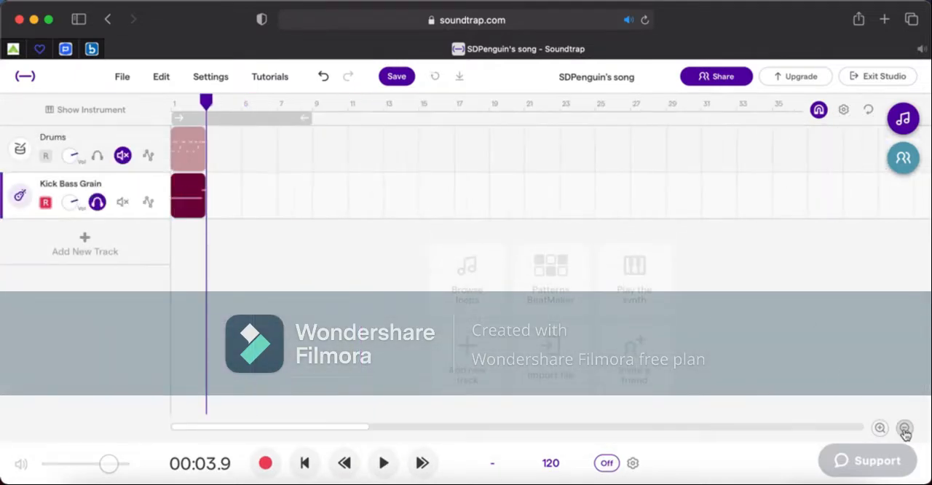
pyautogui.click(98, 201)
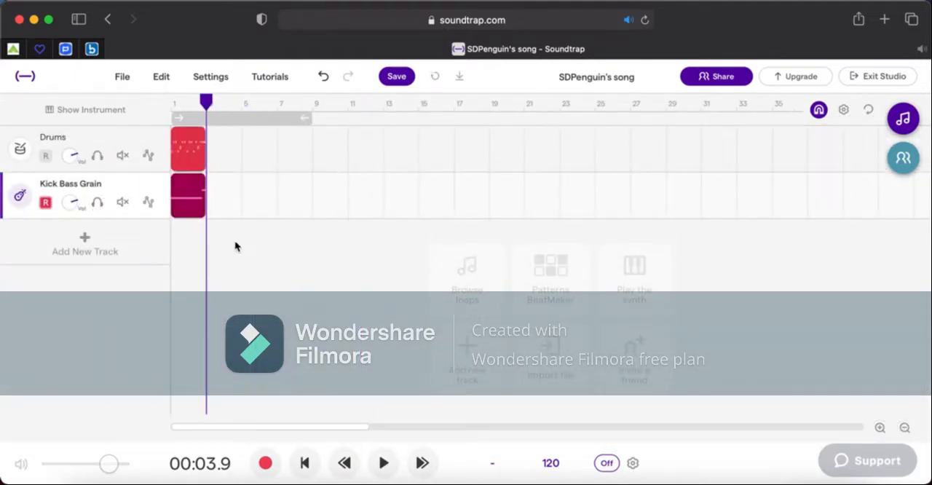
# Repeat the two-bar Drums and Kick Bass Grain regions once so both run through bar 4.
pyautogui.click(199, 140)
pyautogui.moveTo(208, 137); pyautogui.dragTo(240, 139)
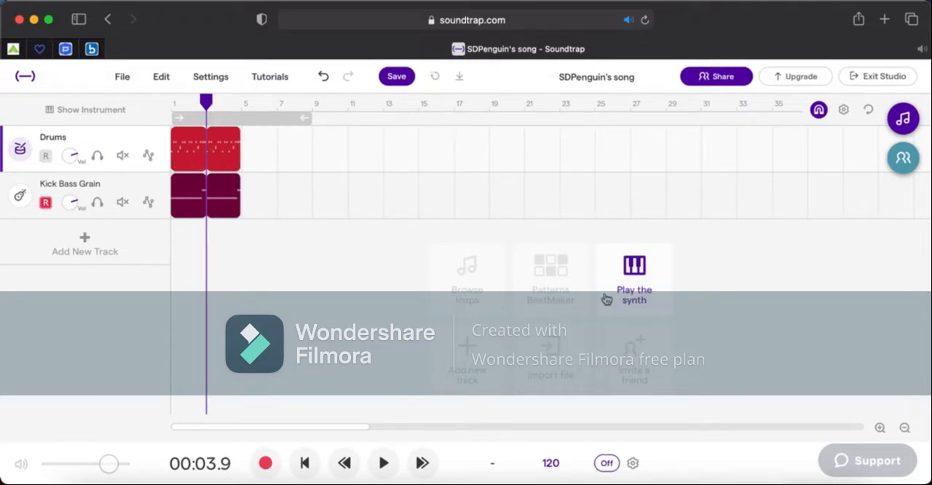
pyautogui.click(878, 431)
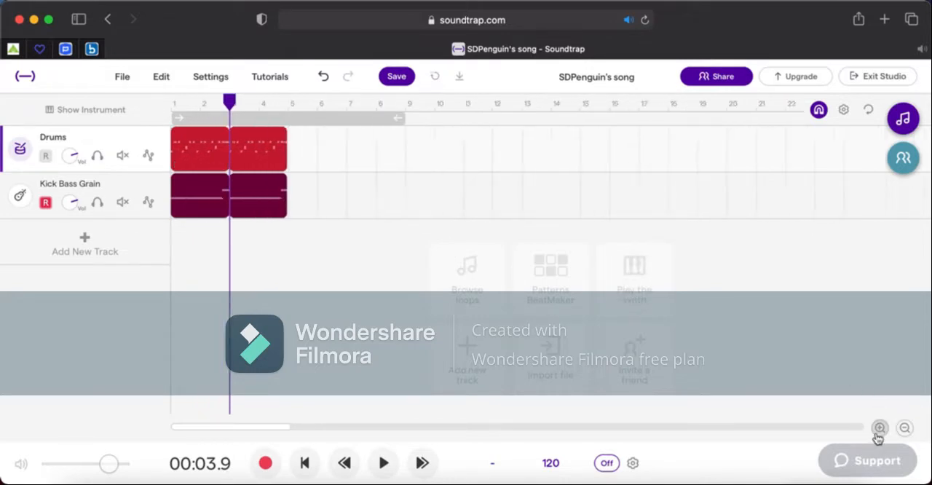
pyautogui.moveTo(260, 158)
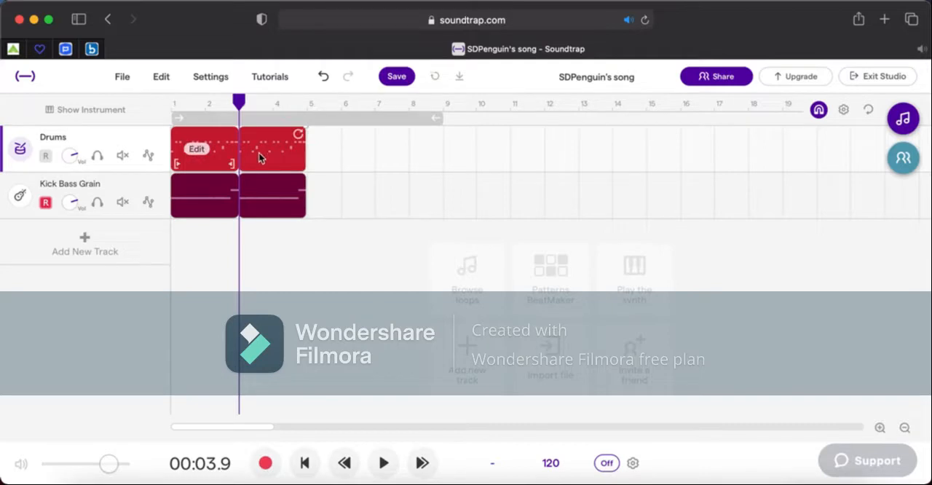
# Disarm recording on the Kick Bass Grain track and add a new Piano & keyboards track.
pyautogui.click(170, 102)
pyautogui.click(45, 203)
pyautogui.click(86, 240)
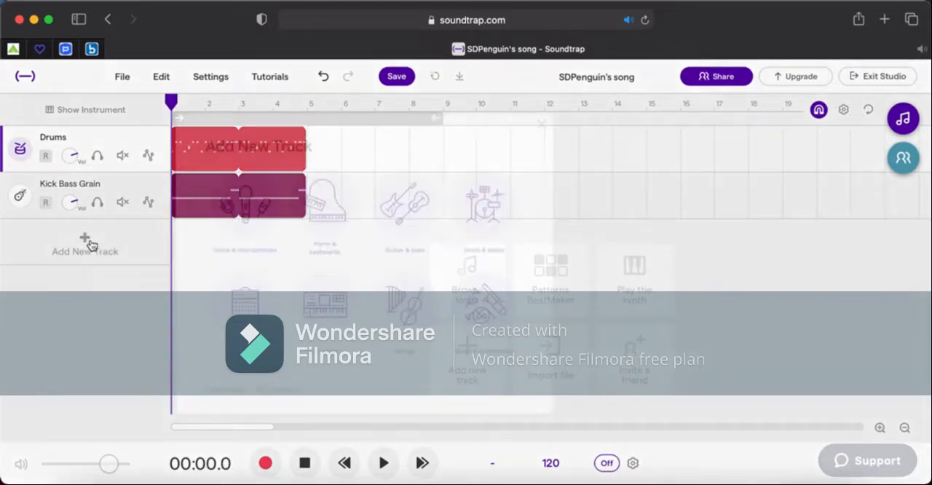
pyautogui.click(412, 201)
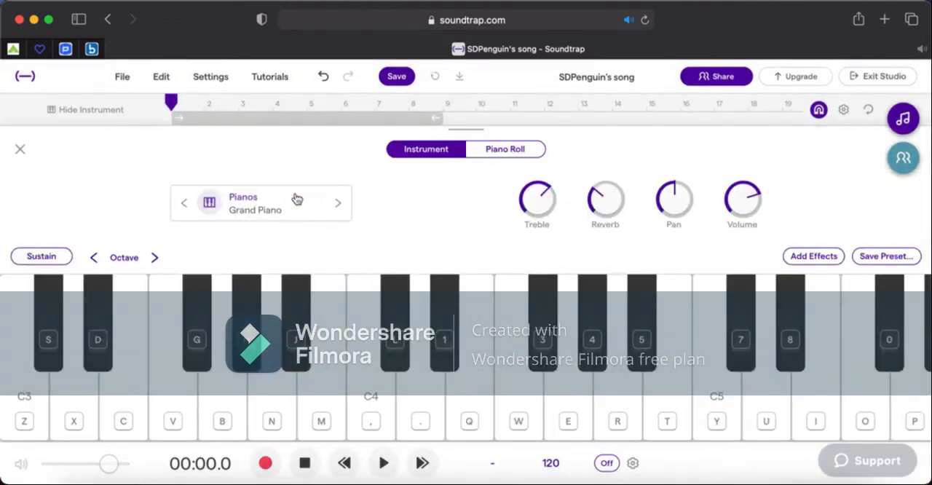
# Audition the Pianos presets and apply Pianizer to the new keyboard track.
pyautogui.click(295, 201)
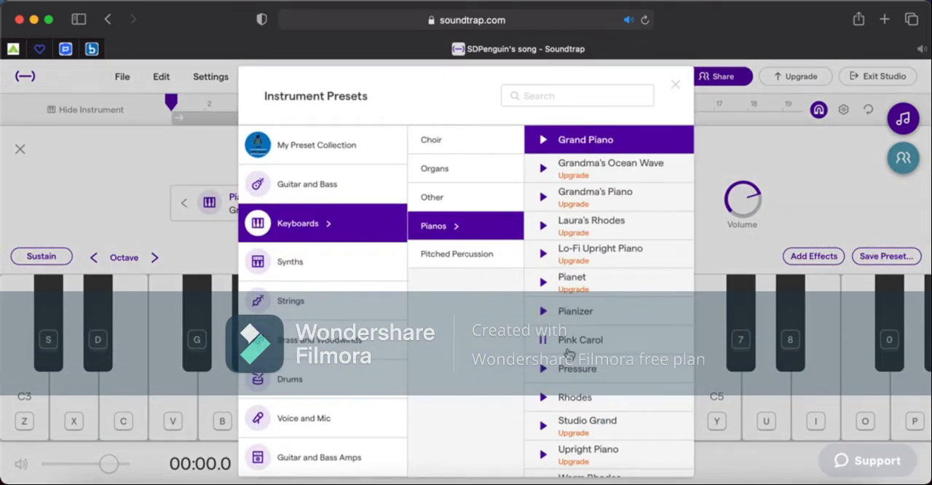
pyautogui.click(544, 398)
pyautogui.click(545, 462)
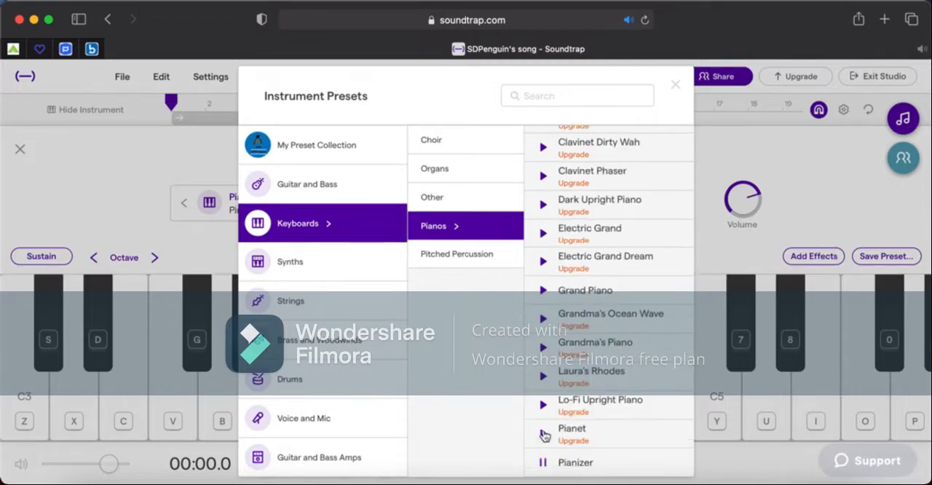
pyautogui.click(552, 436)
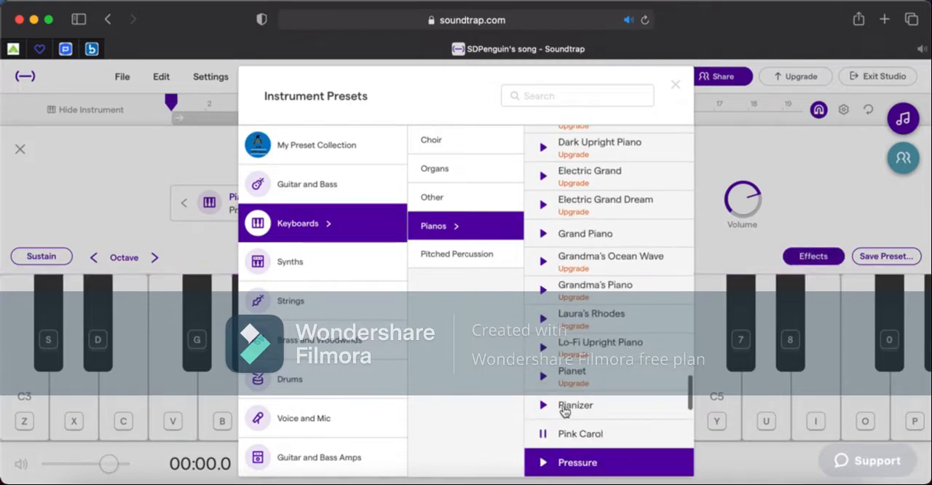
pyautogui.click(566, 406)
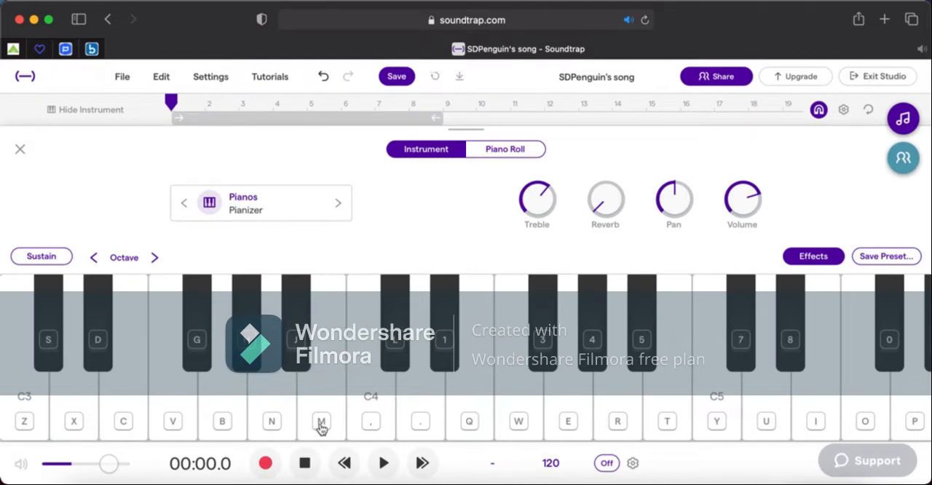
# Shift the keyboard down one octave to start at C2 and draw a one-bar C2 note in the piano roll.
pyautogui.click(94, 257)
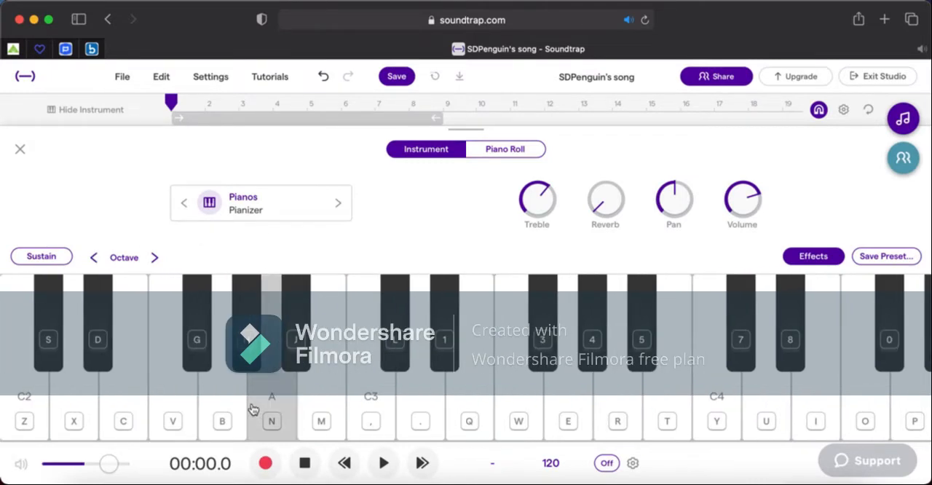
pyautogui.click(512, 149)
pyautogui.scroll(-5, 230, 291)
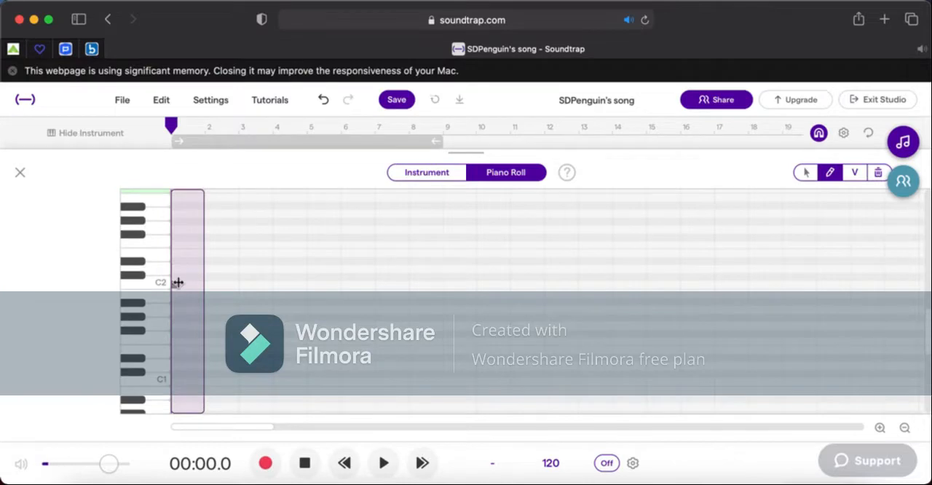
pyautogui.click(177, 284)
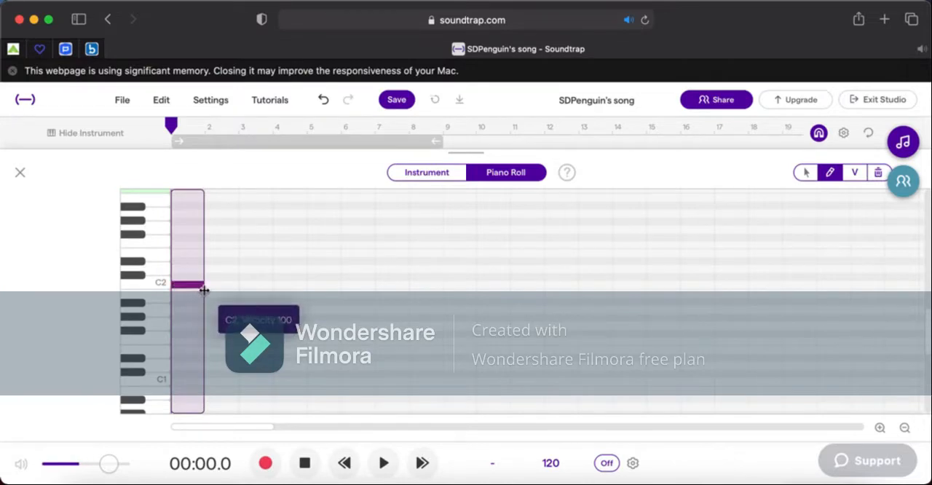
# Play the C2 piano note from the start of bar 1 several times to judge its pitch.
pyautogui.click(384, 463)
pyautogui.click(384, 463)
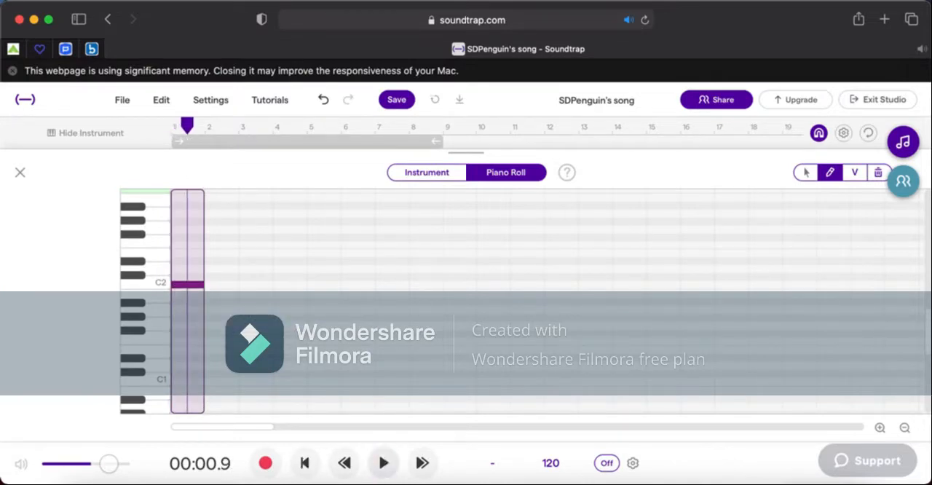
pyautogui.click(177, 128)
pyautogui.press('space')
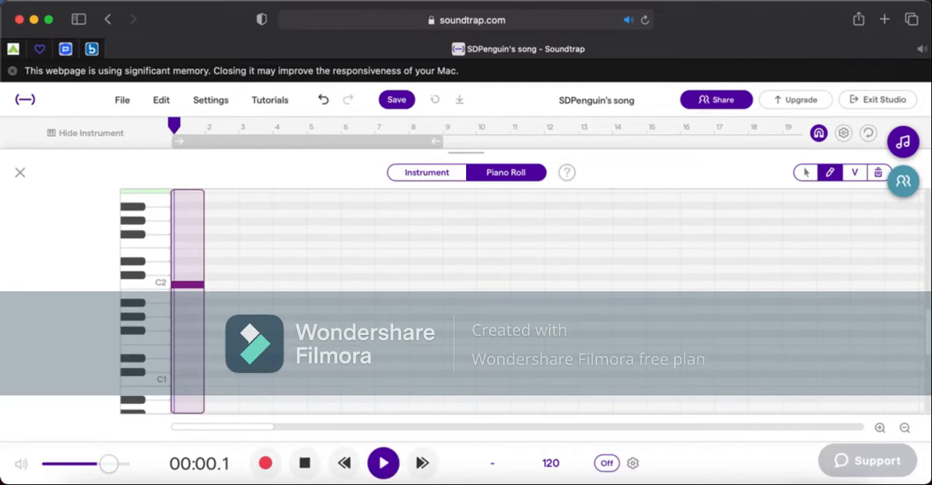
pyautogui.click(880, 428)
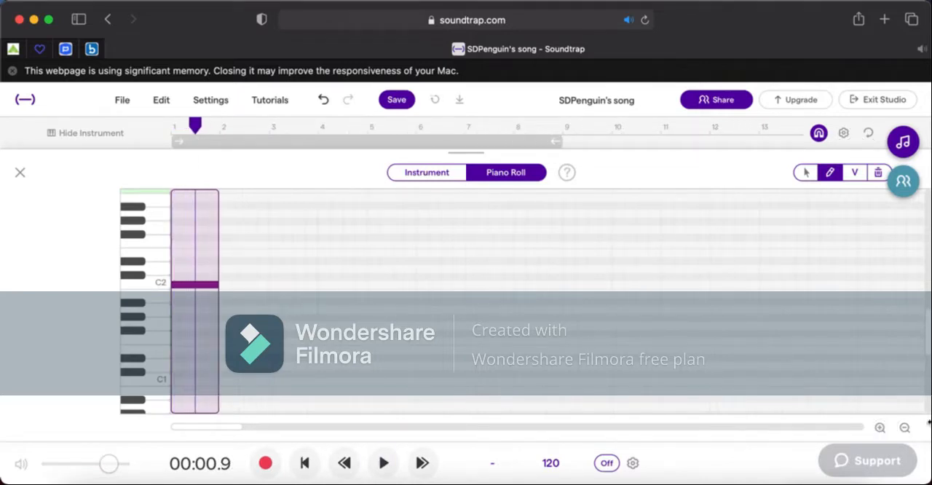
pyautogui.click(880, 428)
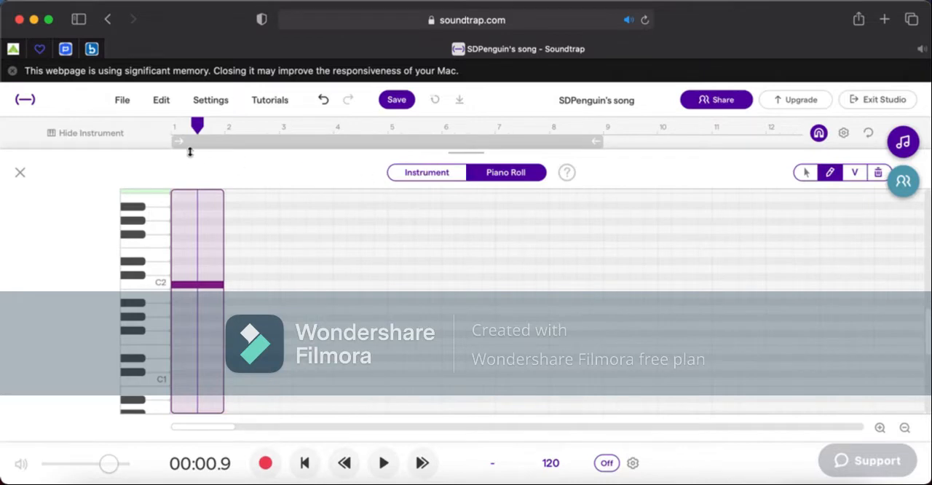
pyautogui.click(174, 133)
pyautogui.press('space')
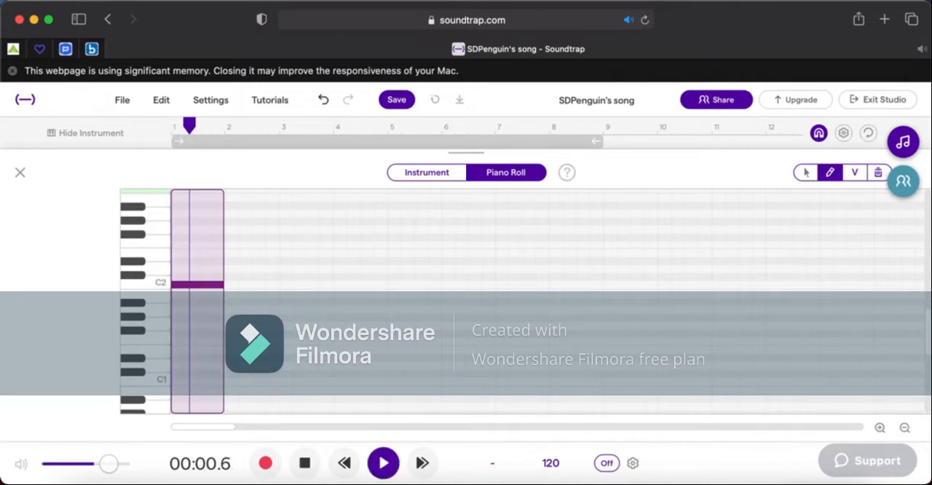
pyautogui.press('space')
# Move the one-bar piano note down an octave to C1 and play it from the start.
pyautogui.moveTo(204, 285); pyautogui.dragTo(204, 381)
pyautogui.click(172, 129)
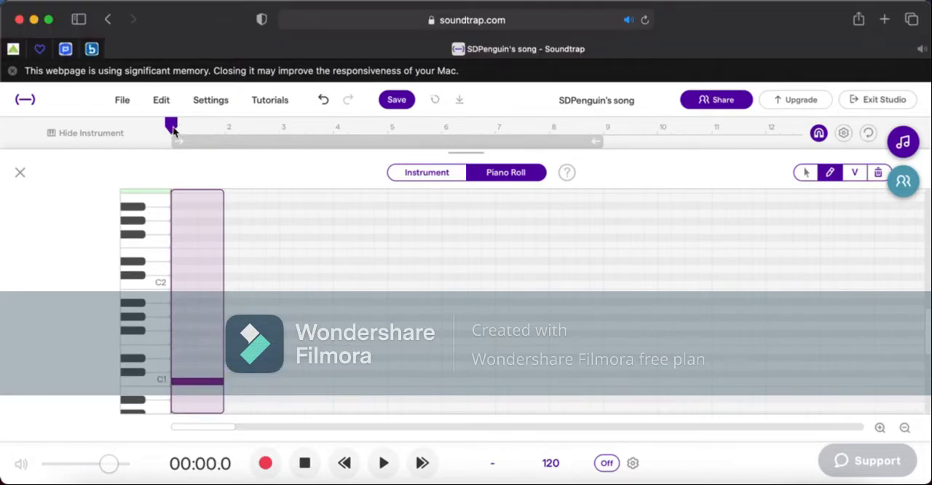
pyautogui.scroll(-5, 438, 227)
pyautogui.press('space')
pyautogui.press('space')
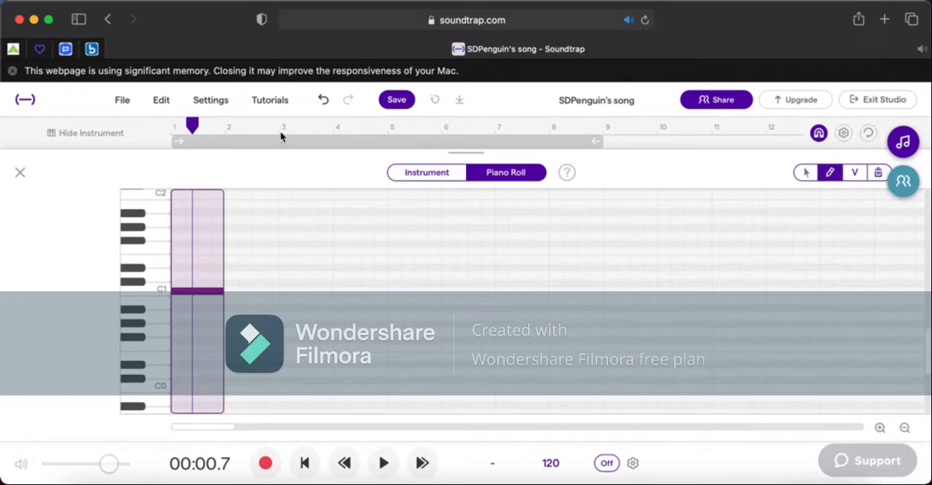
# Close the note editor, reopen the Pianizer region's notes and replay them from the start of bar 1.
pyautogui.click(20, 172)
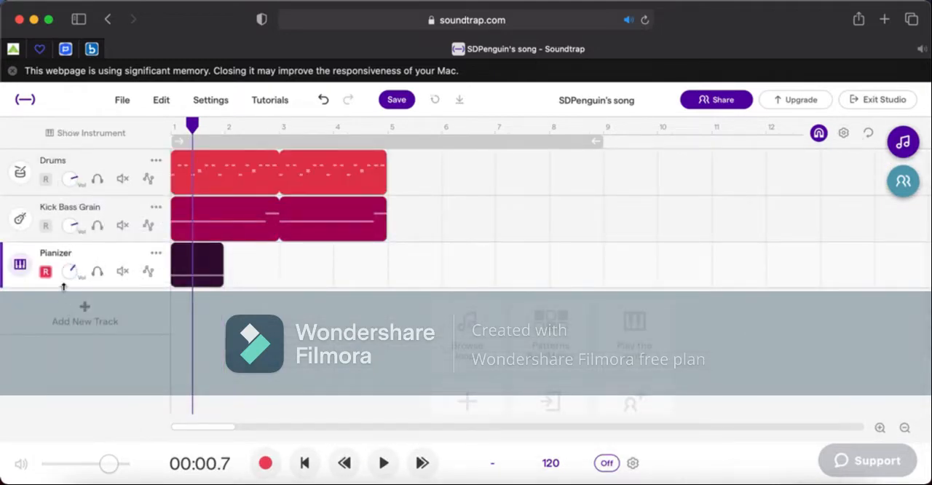
pyautogui.rightClick(194, 267)
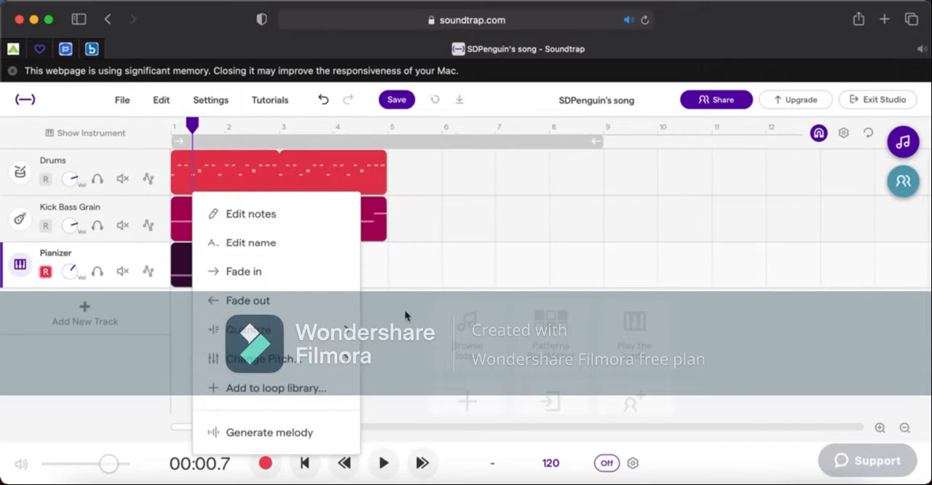
pyautogui.click(308, 229)
pyautogui.press('space')
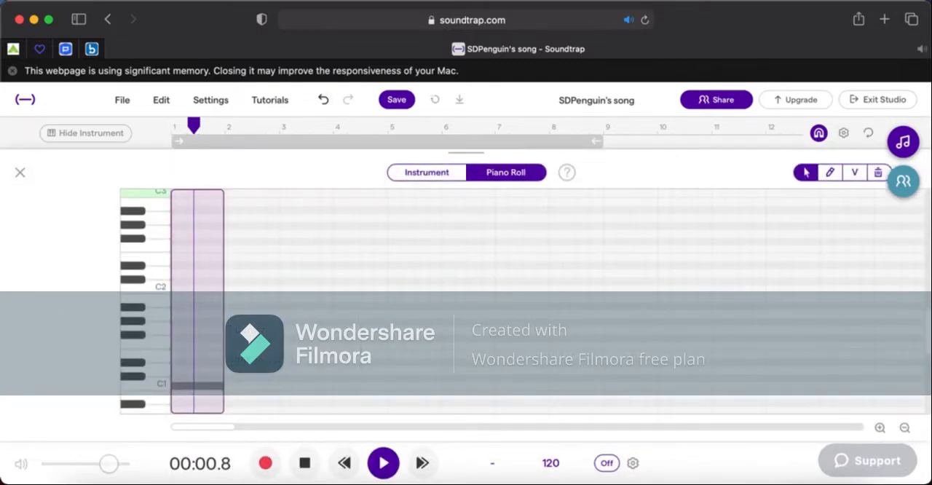
pyautogui.click(179, 128)
pyautogui.click(176, 128)
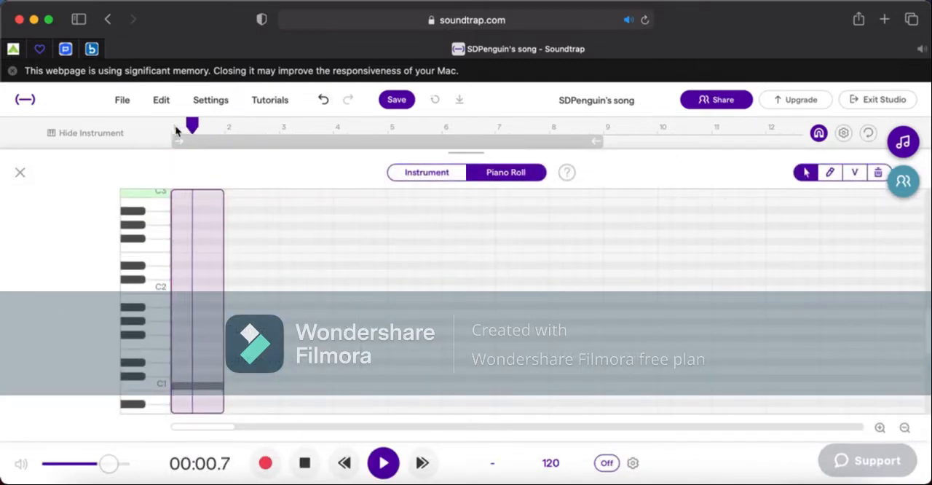
# Replace the one-bar C1 piano note with quarter-bar C1 notes drawn across bar 1.
pyautogui.press('space')
pyautogui.scroll(-1, 207, 252)
pyautogui.scroll(-2, 207, 252)
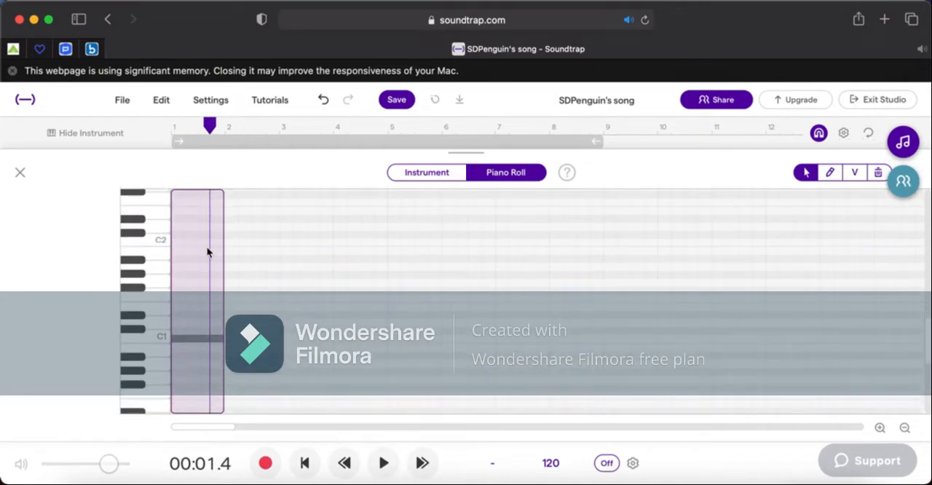
pyautogui.click(178, 338)
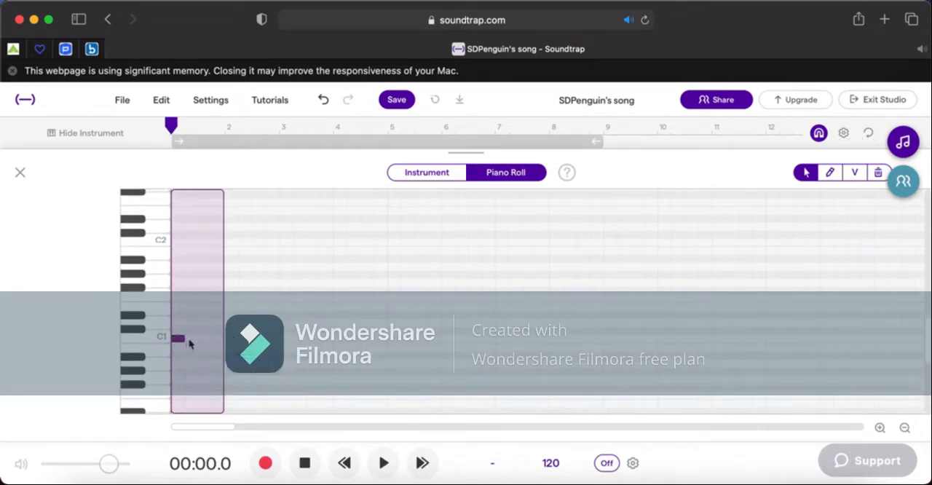
pyautogui.click(188, 344)
pyautogui.click(804, 172)
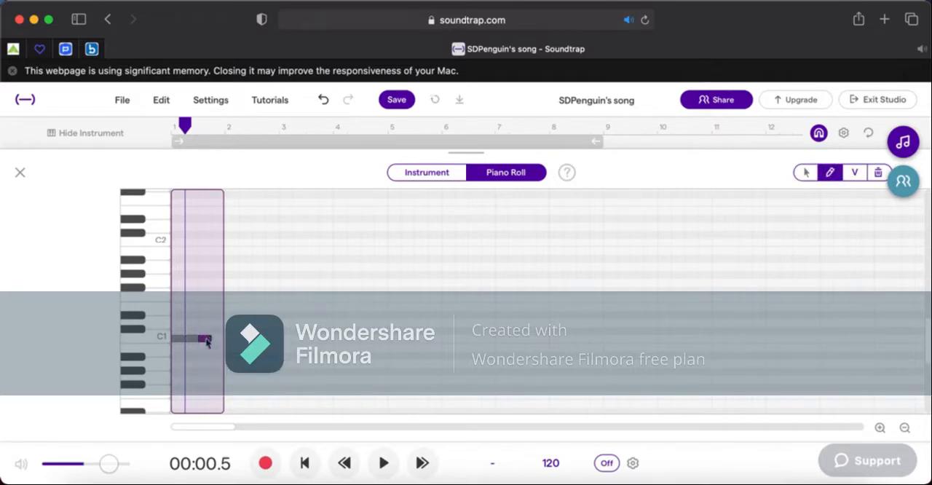
# Adjust the velocity of the C1 notes following the first one in bar 1, playing them from the start to check.
pyautogui.click(855, 172)
pyautogui.moveTo(196, 354); pyautogui.dragTo(196, 381)
pyautogui.click(173, 133)
pyautogui.press('space')
pyautogui.press('space')
pyautogui.moveTo(191, 340); pyautogui.dragTo(193, 322)
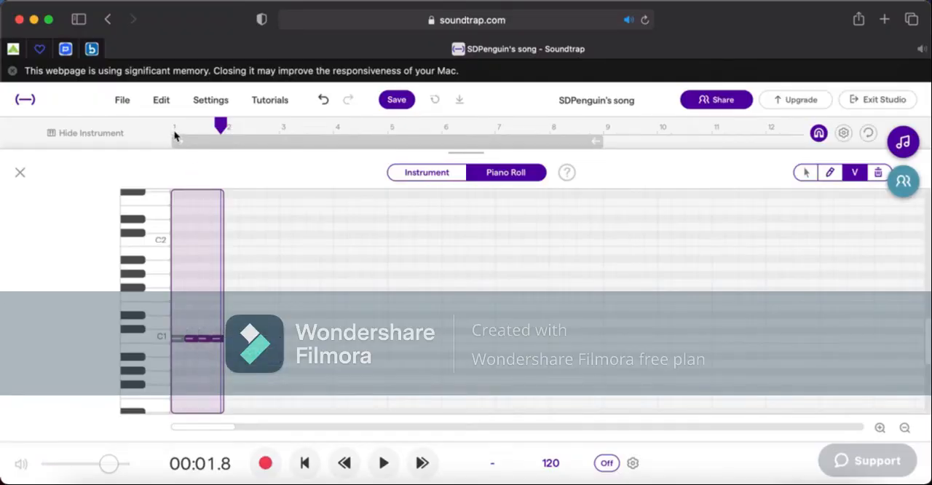
pyautogui.click(175, 134)
pyautogui.press('space')
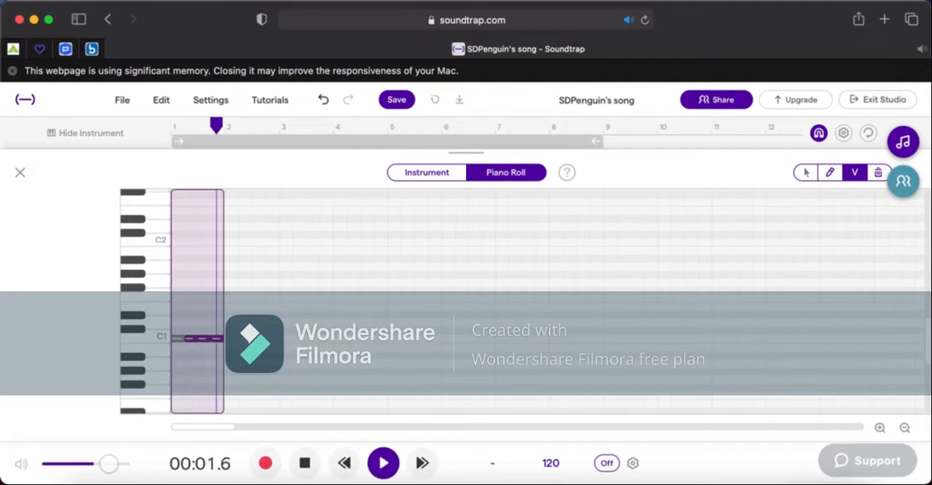
pyautogui.press('space')
# Draw F1 notes in the first half of bar 2 and an Ab1 note in its second half, and play them.
pyautogui.click(232, 299)
pyautogui.moveTo(241, 299)
pyautogui.mouseDown()
pyautogui.moveTo(281, 303)
pyautogui.moveTo(211, 269)
pyautogui.moveTo(366, 293)
pyautogui.mouseUp()
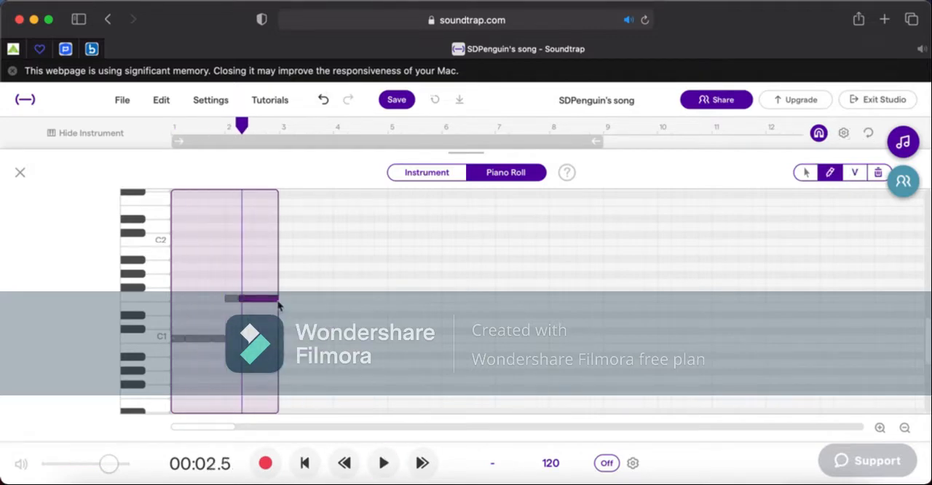
pyautogui.moveTo(260, 284); pyautogui.dragTo(312, 263)
pyautogui.click(272, 267)
pyautogui.press('space')
pyautogui.press('space')
pyautogui.click(807, 173)
pyautogui.moveTo(258, 269); pyautogui.dragTo(258, 277)
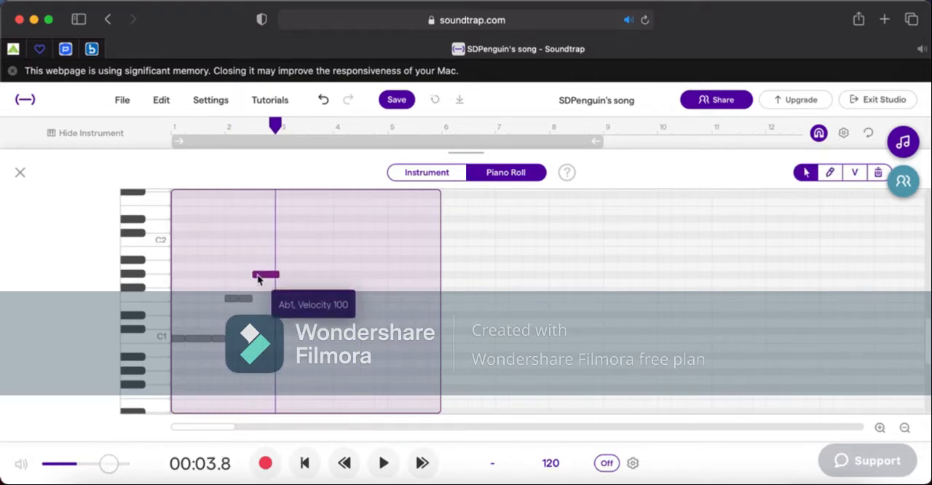
pyautogui.press('space')
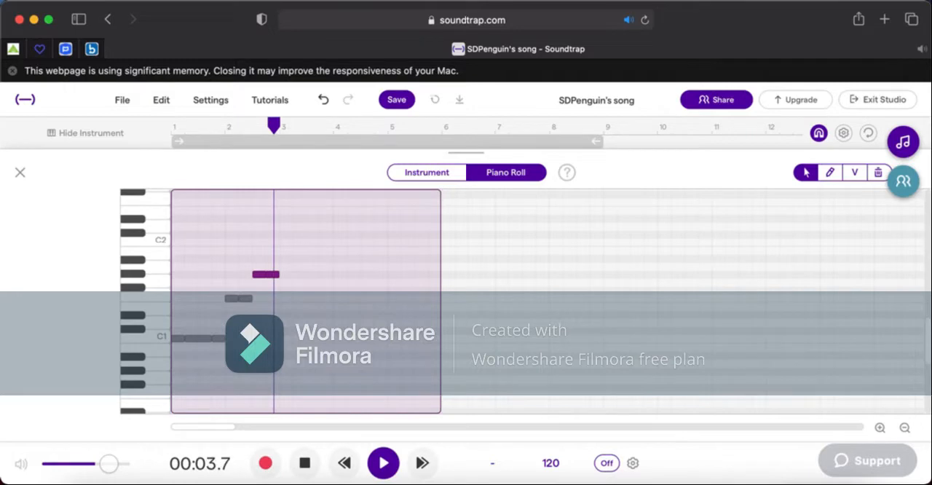
pyautogui.press('space')
# Draw quarter-bar C1 notes across bar 3, followed by two F1 notes, one Ab1 and one G1 in bar 4, and play them.
pyautogui.click(830, 173)
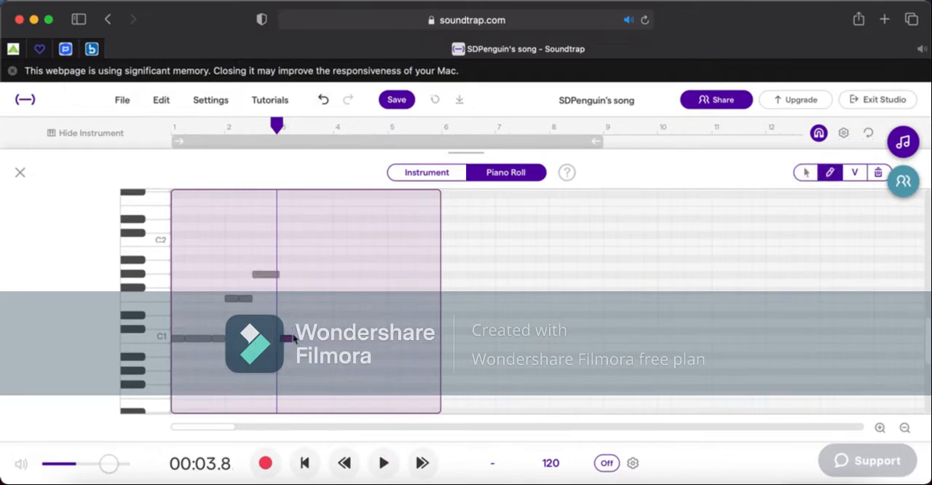
pyautogui.click(347, 298)
pyautogui.click(367, 274)
pyautogui.click(381, 281)
pyautogui.press('space')
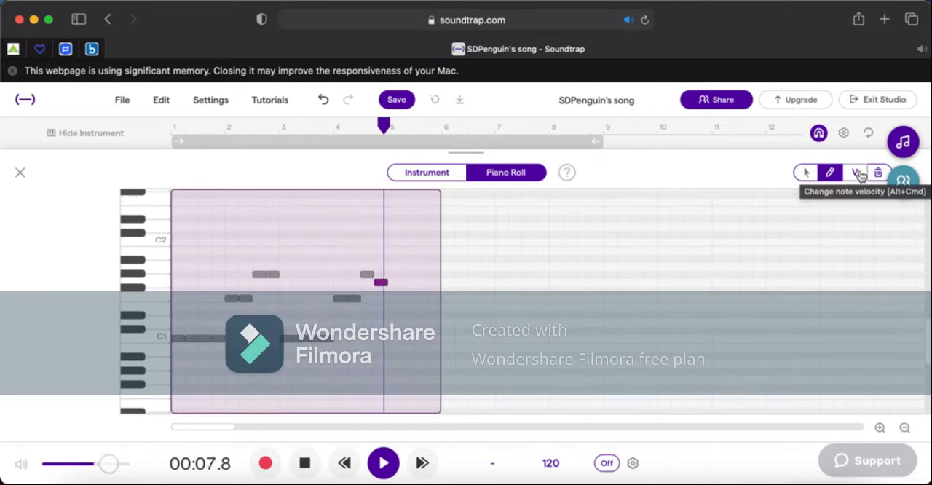
pyautogui.press('space')
# Lower the velocity of the repeated C1 notes in bar 3, the second note of each pair, and the final G1.
pyautogui.click(853, 177)
pyautogui.moveTo(297, 352); pyautogui.dragTo(362, 295)
pyautogui.click(307, 356)
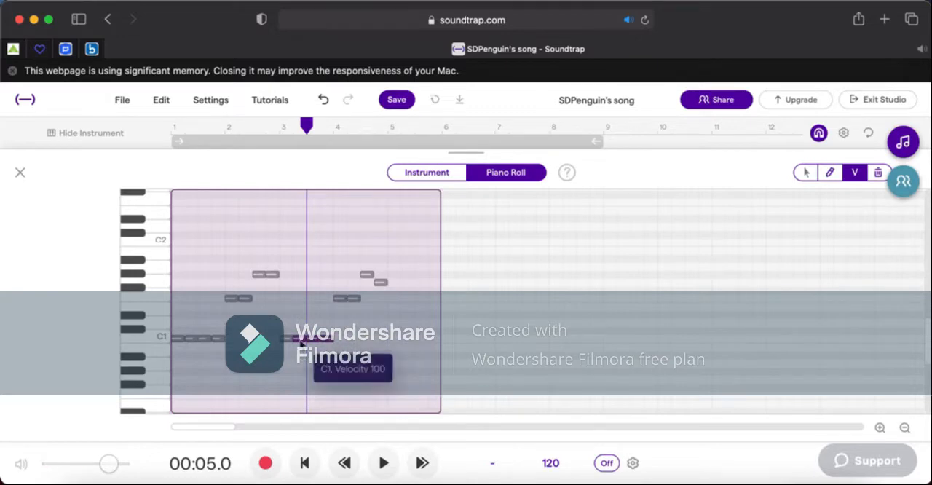
pyautogui.moveTo(296, 346); pyautogui.dragTo(299, 364)
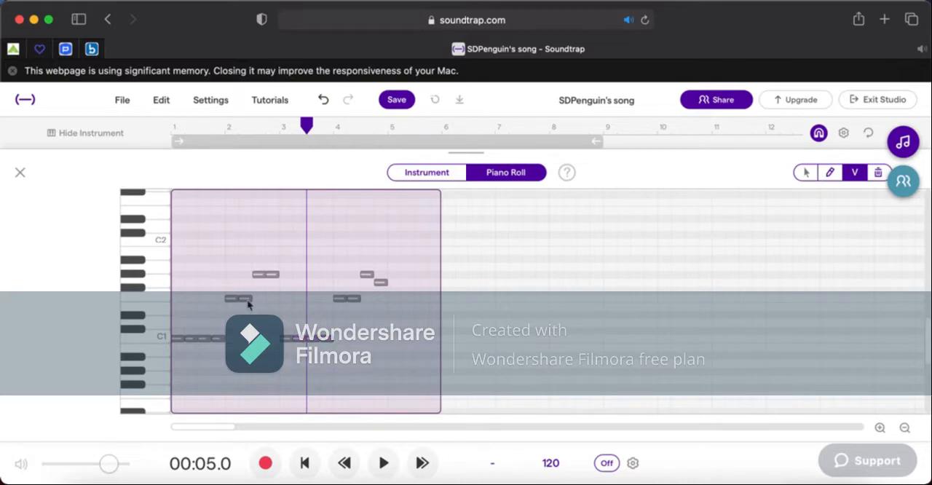
pyautogui.moveTo(250, 305); pyautogui.dragTo(250, 335)
pyautogui.moveTo(273, 275); pyautogui.dragTo(276, 295)
pyautogui.moveTo(354, 304); pyautogui.dragTo(356, 323)
pyautogui.moveTo(380, 283); pyautogui.dragTo(381, 306)
# Play the four-bar piano part from the start of bar 1.
pyautogui.click(176, 133)
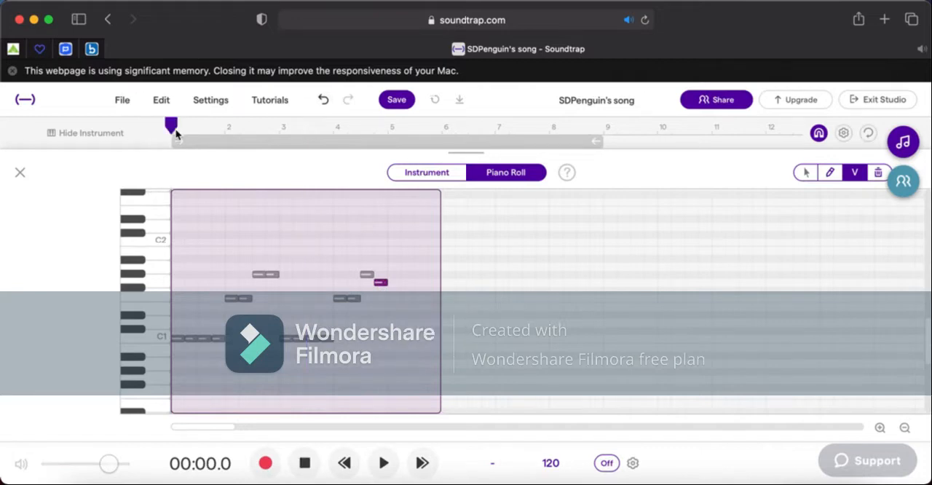
pyautogui.press('space')
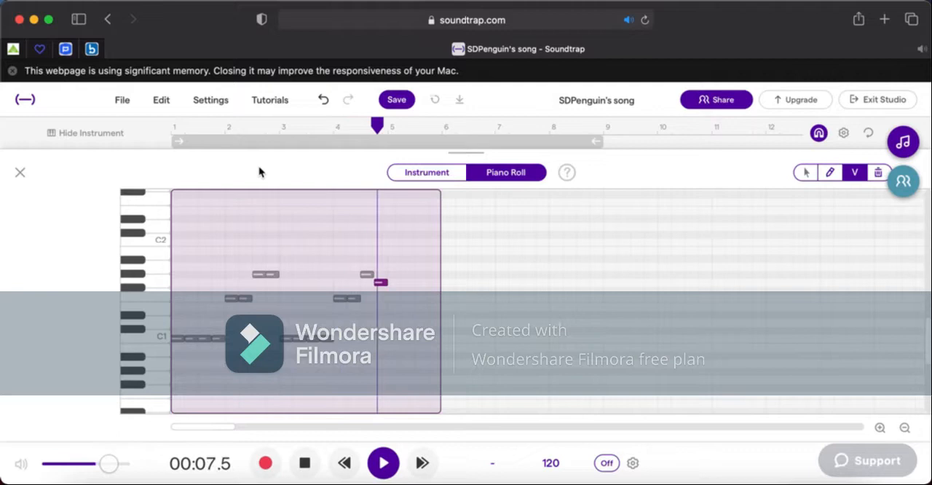
pyautogui.press('space')
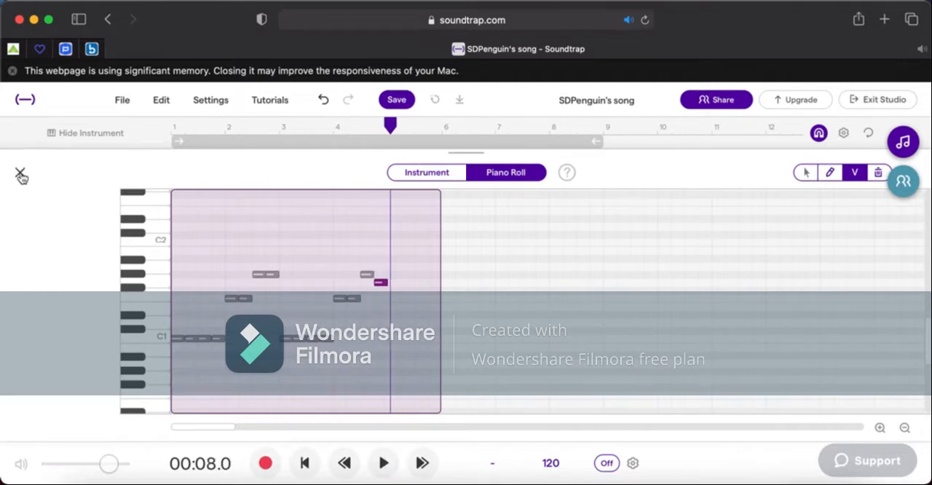
# Close the note editor and trim the Pianizer region's end back to the start of bar 5.
pyautogui.click(20, 174)
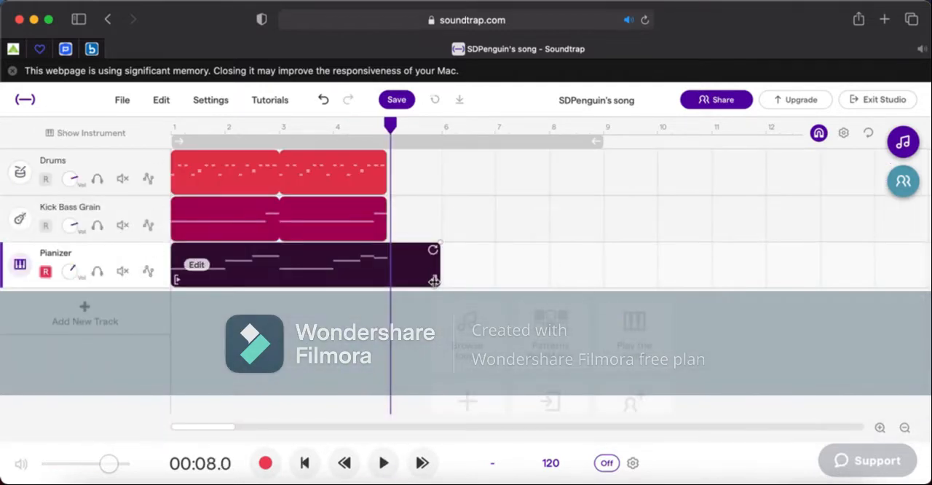
pyautogui.moveTo(426, 282); pyautogui.dragTo(384, 285)
pyautogui.click(169, 349)
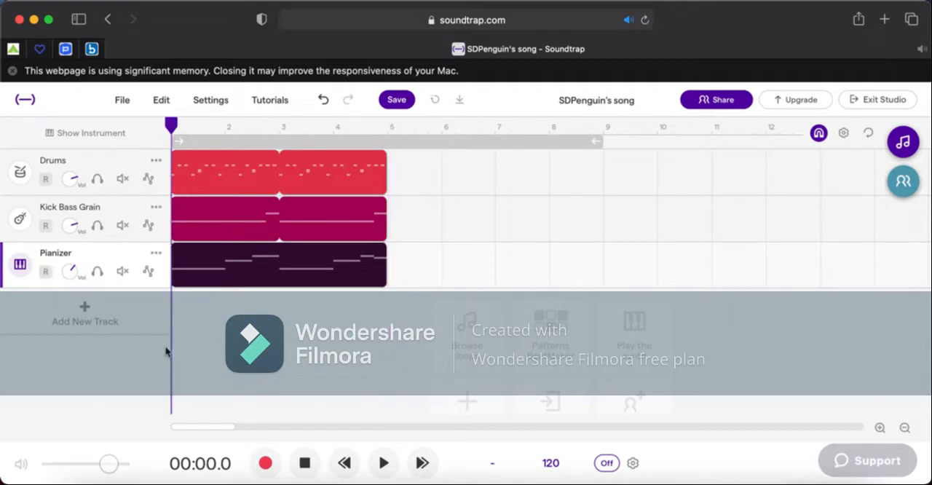
# Rename the Pianizer track BackPiano and the Kick Bass Grain track Bass.
pyautogui.rightClick(157, 262)
pyautogui.click(223, 270)
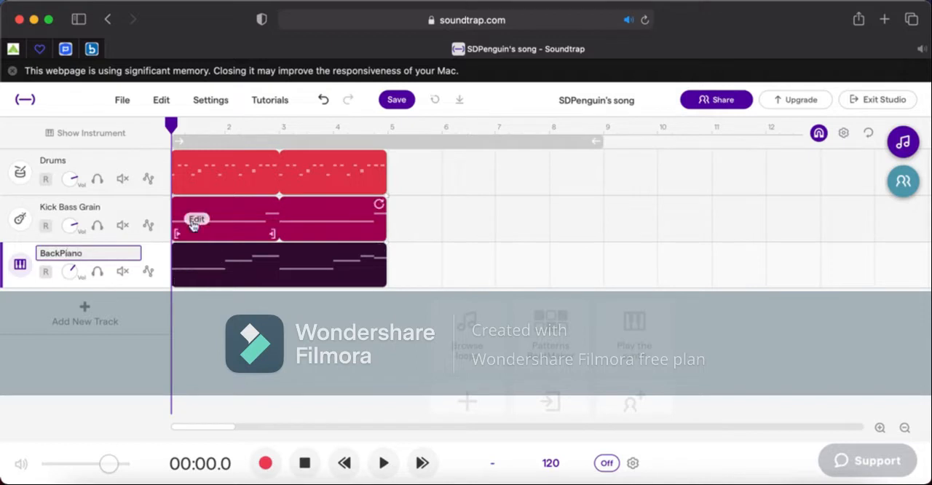
pyautogui.rightClick(157, 211)
pyautogui.click(210, 231)
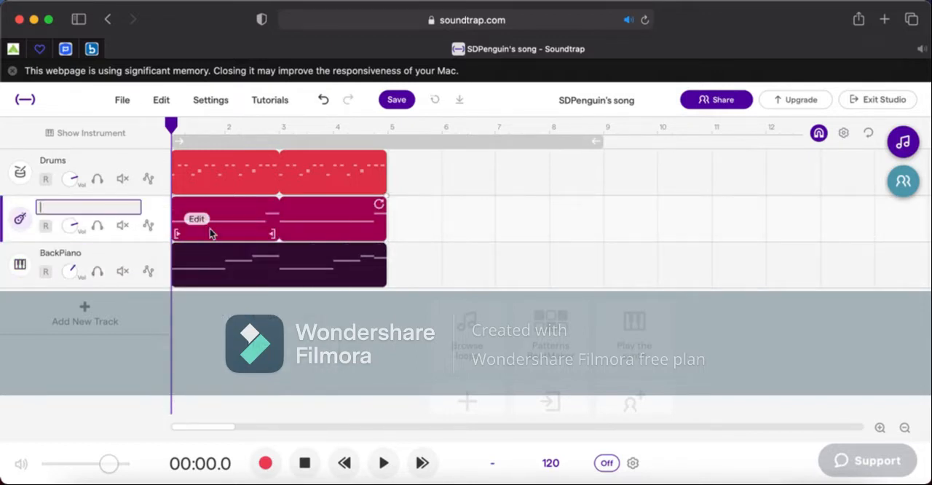
pyautogui.press('Return')
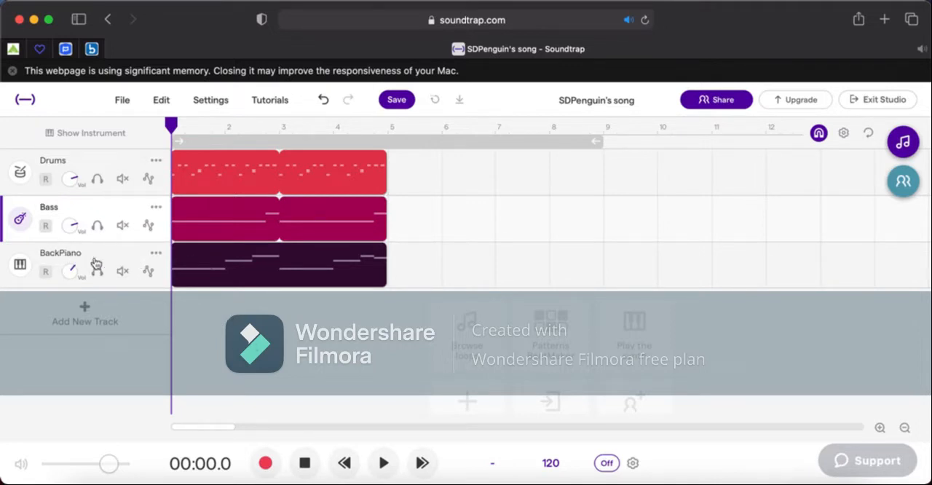
# Move the BackPiano track above Drums and start playing the song.
pyautogui.moveTo(126, 254); pyautogui.dragTo(123, 170)
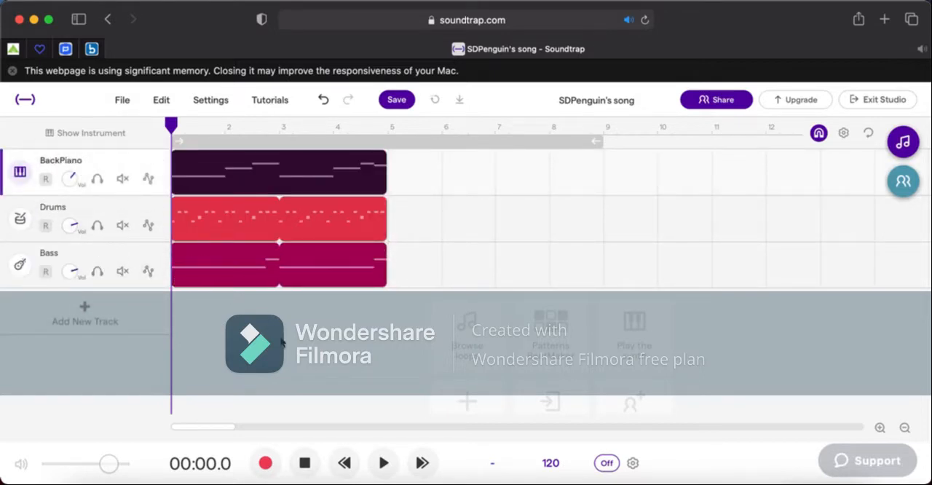
pyautogui.press('space')
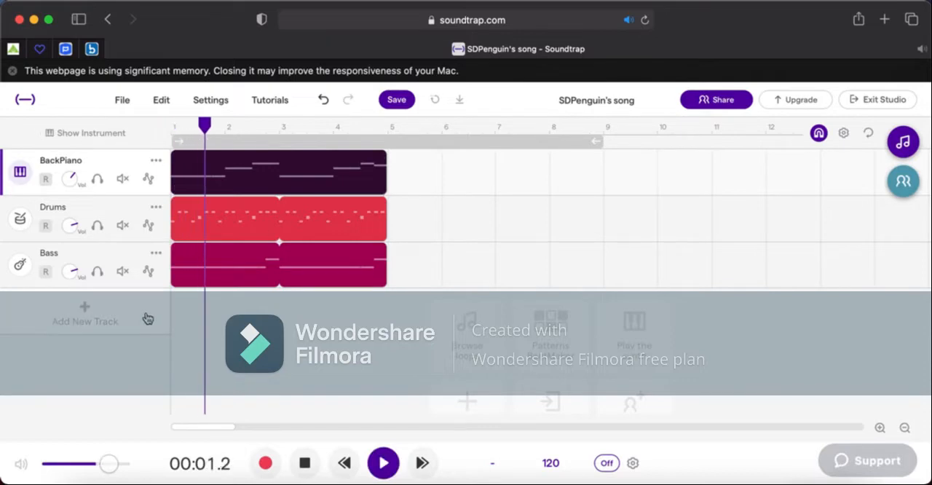
# Add a new Strings track with the String Section instrument and return the playhead to bar 1.
pyautogui.click(148, 318)
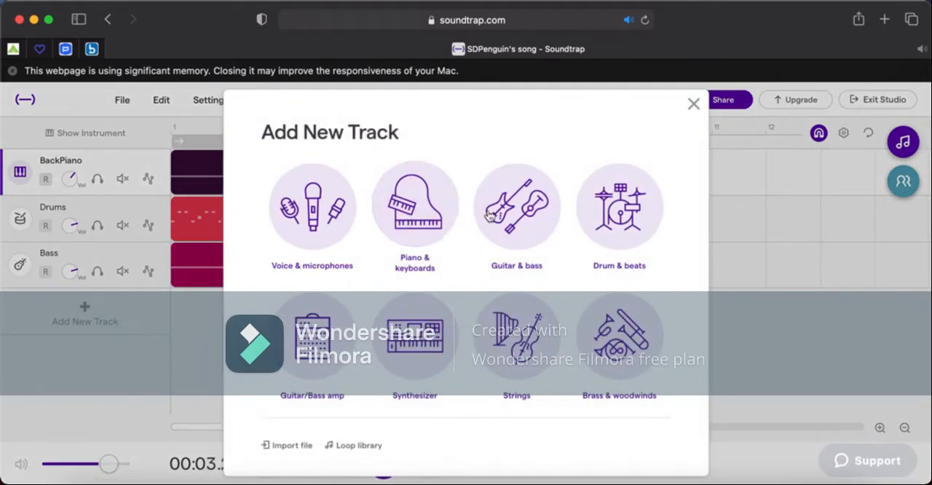
pyautogui.click(520, 356)
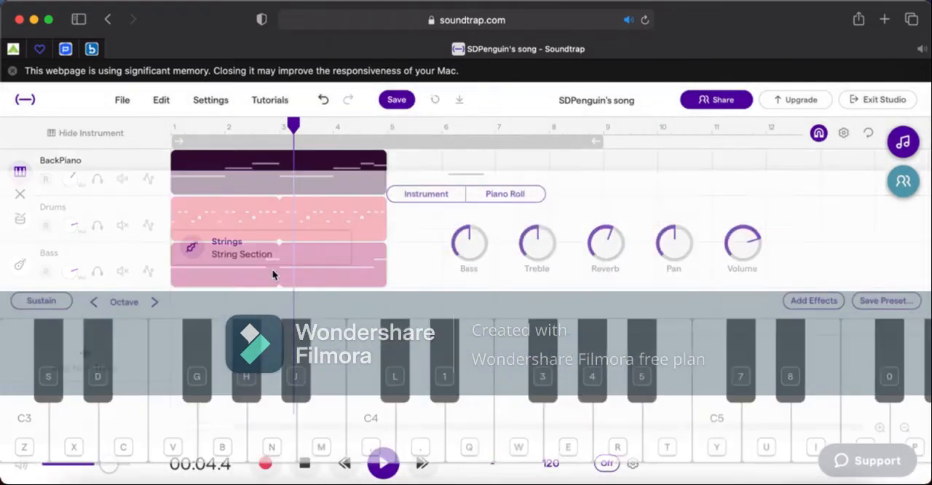
pyautogui.press('space')
pyautogui.click(175, 129)
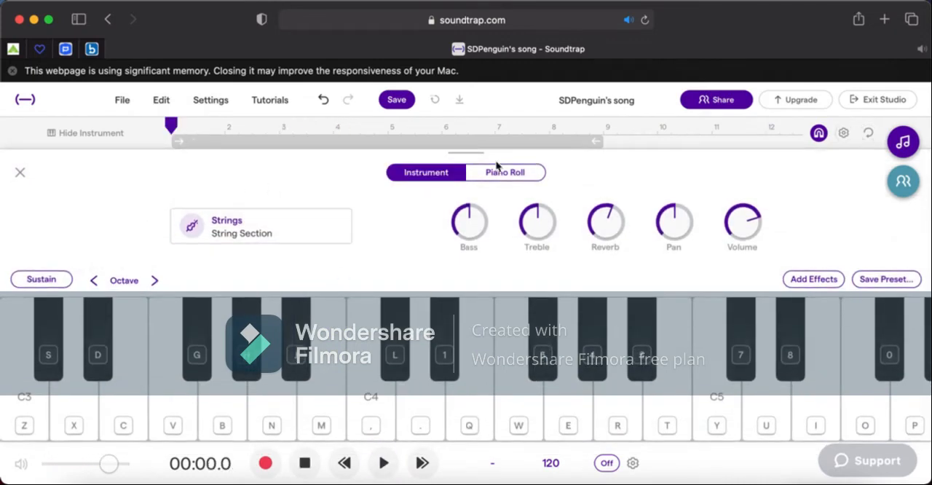
# Draw a one-bar chord of C4, E4 and G4 in bar 1 of the String Section's piano roll and play it.
pyautogui.click(498, 173)
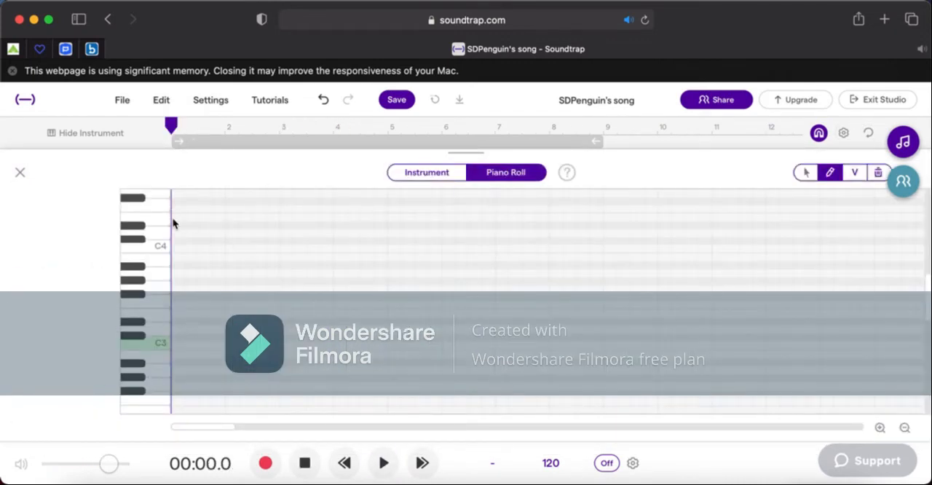
pyautogui.scroll(1, 199, 264)
pyautogui.rightClick(172, 270)
pyautogui.click(180, 270)
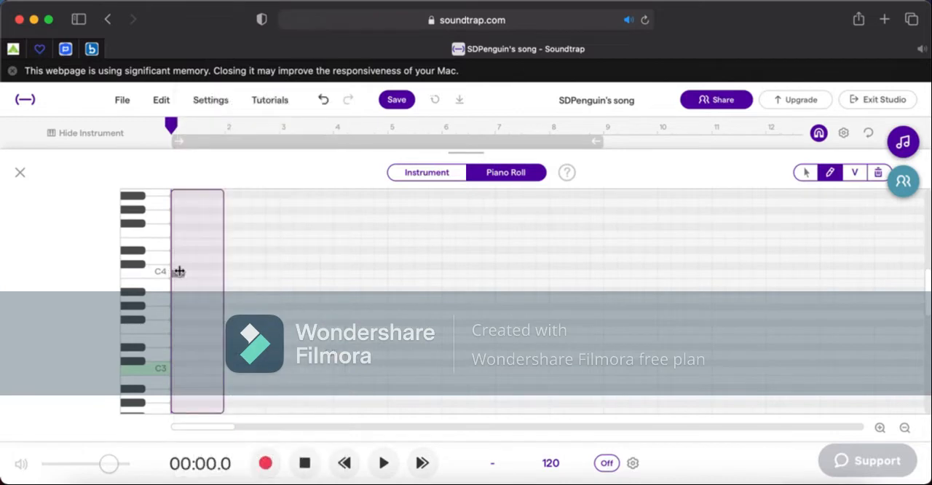
pyautogui.click(179, 275)
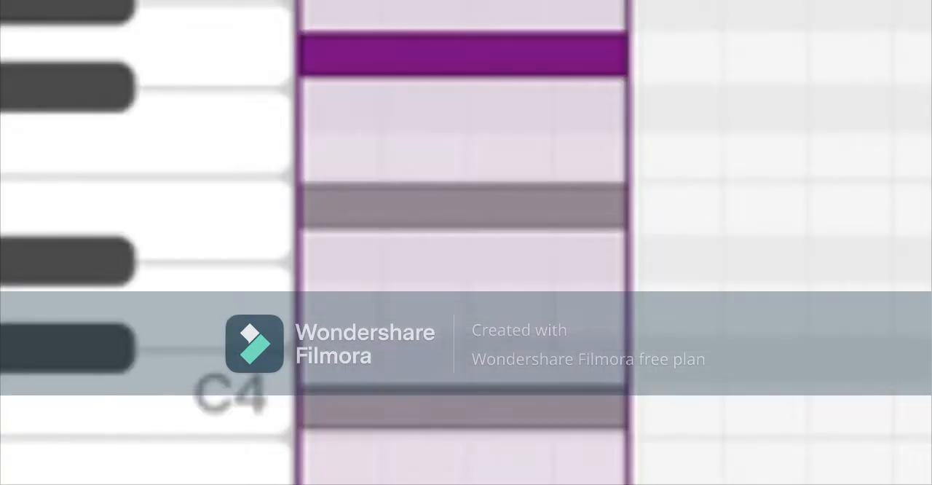
pyautogui.press('space')
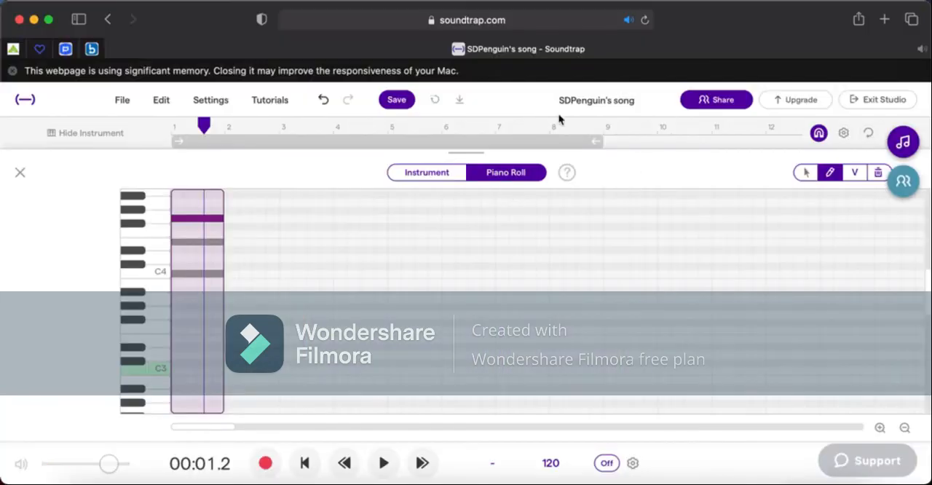
# Close the note editor and play the strings chord with the other tracks from the start.
pyautogui.click(20, 175)
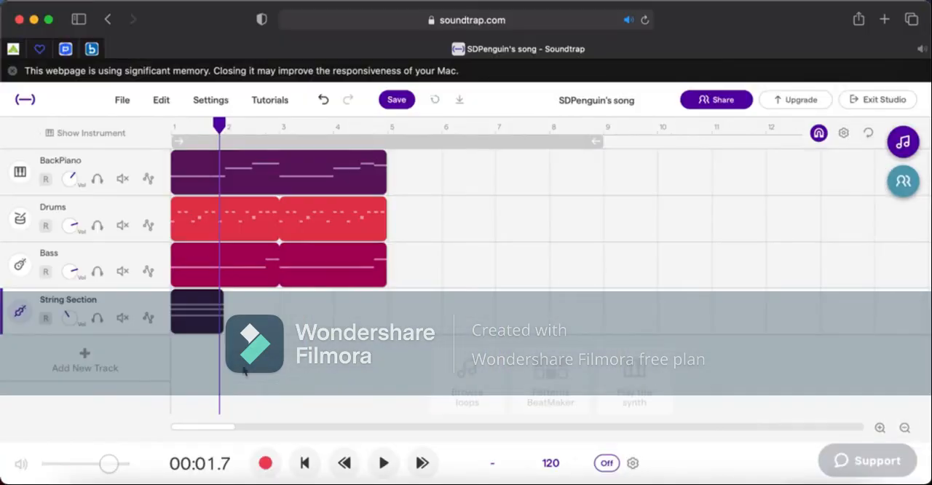
pyautogui.click(304, 463)
pyautogui.press('space')
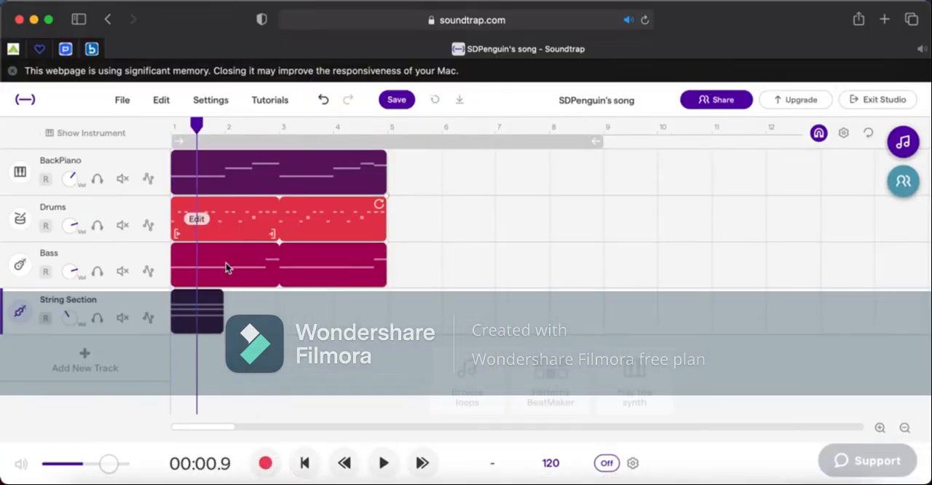
# Reopen the String Section region's notes and delete the E4 and G4 notes, keeping the one-bar C4.
pyautogui.click(198, 313)
pyautogui.click(340, 207)
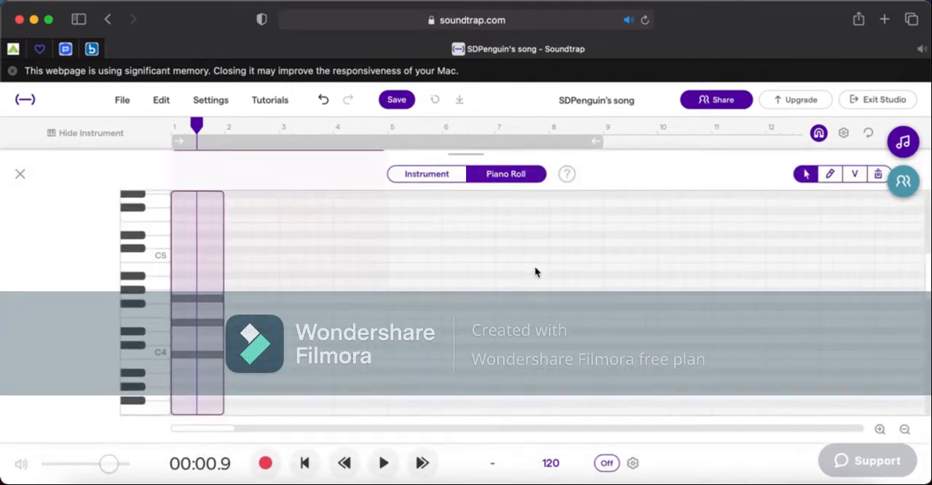
pyautogui.doubleClick(193, 321)
pyautogui.doubleClick(193, 299)
pyautogui.click(184, 375)
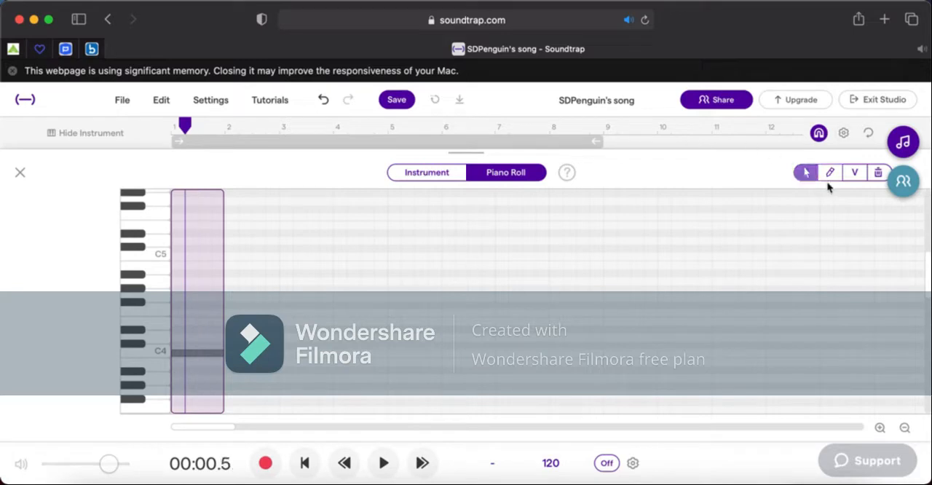
# Draw two ascending half-bar string notes above C4 in bar 2 and play the phrase.
pyautogui.click(830, 175)
pyautogui.press('space')
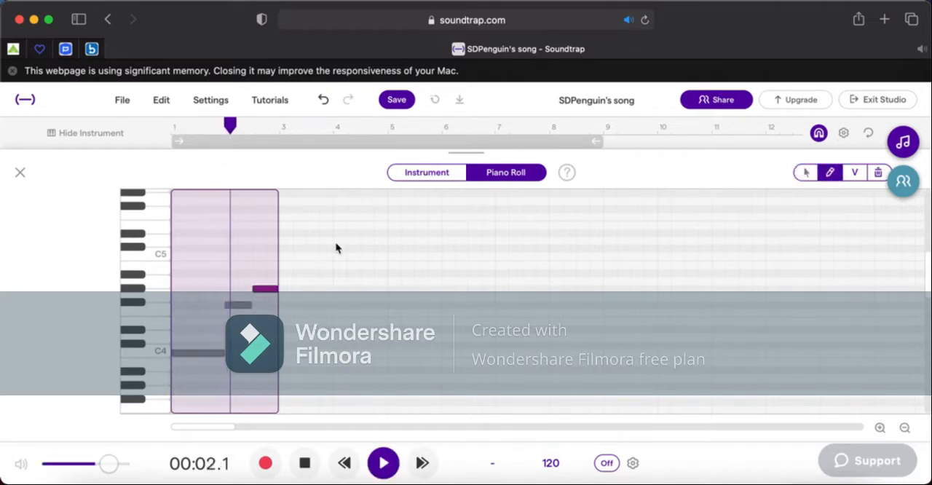
pyautogui.press('space')
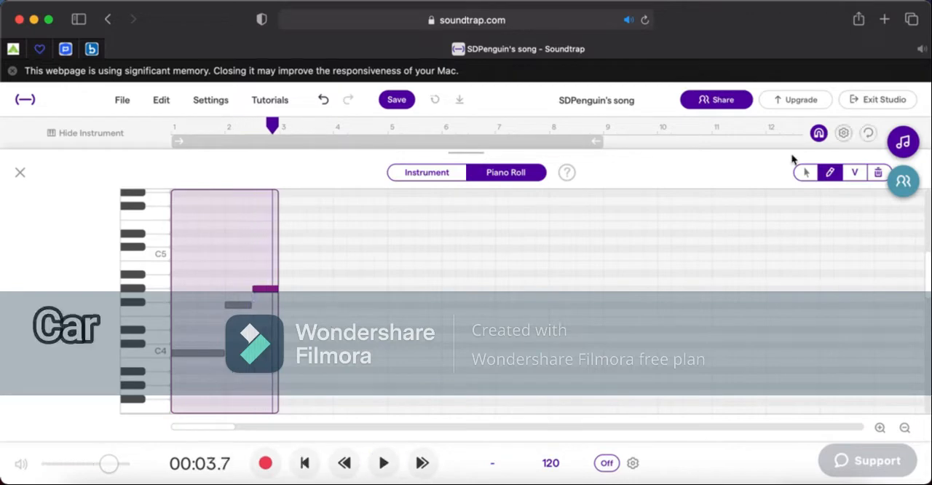
# Draw a one-bar C4 string note in bar 3, then a half-bar note and two quarter-bar notes in bar 4.
pyautogui.moveTo(290, 356); pyautogui.dragTo(325, 355)
pyautogui.moveTo(339, 307)
pyautogui.mouseDown()
pyautogui.moveTo(383, 308)
pyautogui.moveTo(360, 306)
pyautogui.mouseUp()
pyautogui.click(380, 298)
# Select all the string notes, move them down an octave so the phrase begins on C3, and play it from the start.
pyautogui.click(174, 132)
pyautogui.click(807, 174)
pyautogui.moveTo(193, 369); pyautogui.dragTo(456, 251)
pyautogui.moveTo(203, 365)
pyautogui.mouseDown()
pyautogui.moveTo(203, 441)
pyautogui.moveTo(212, 361)
pyautogui.moveTo(204, 367)
pyautogui.mouseUp()
pyautogui.press('Return')
pyautogui.press('space')
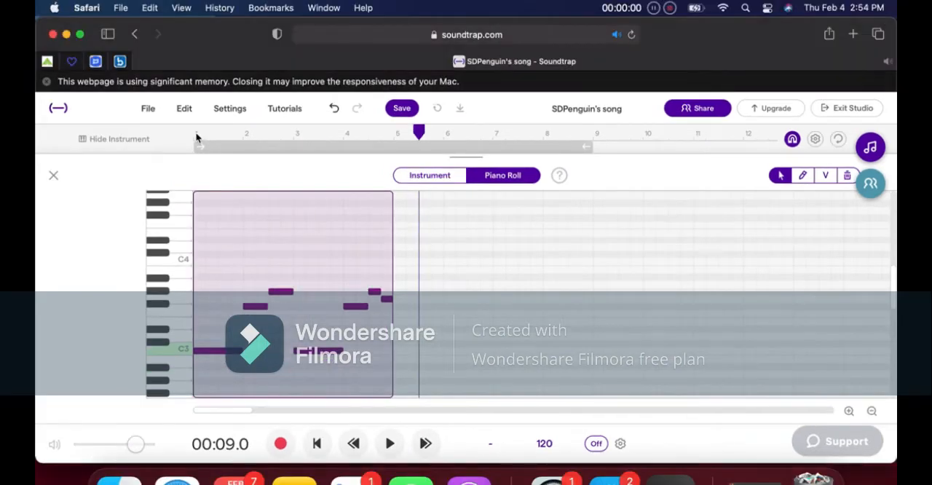
# Play the song from the start with the lowered string part, return to the track overview and save the song.
pyautogui.click(196, 134)
pyautogui.press('space')
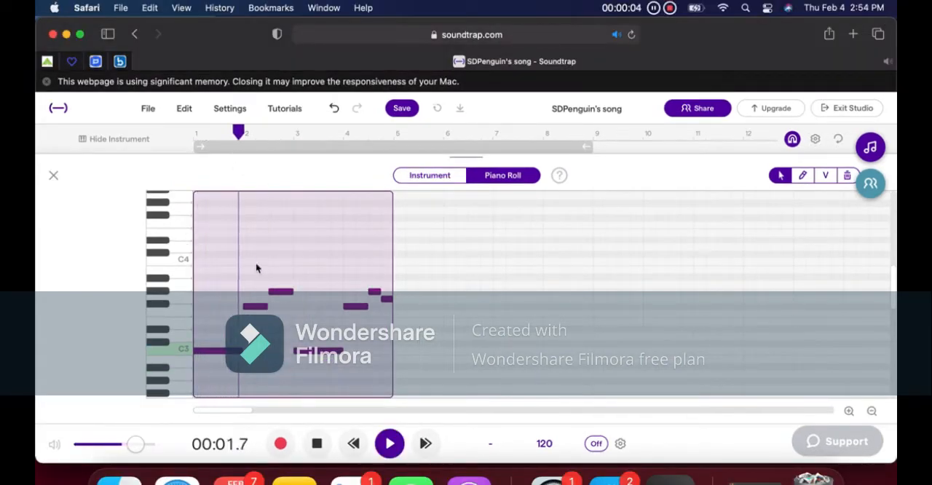
pyautogui.click(53, 176)
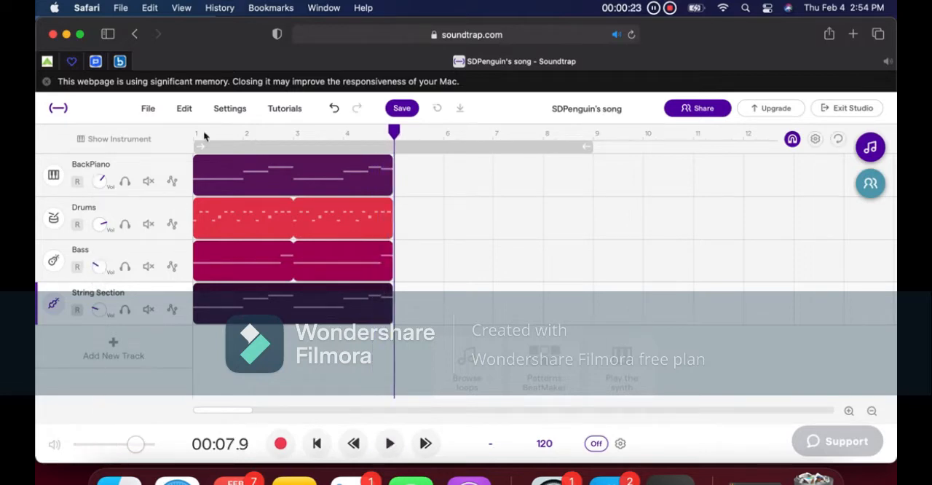
pyautogui.click(195, 135)
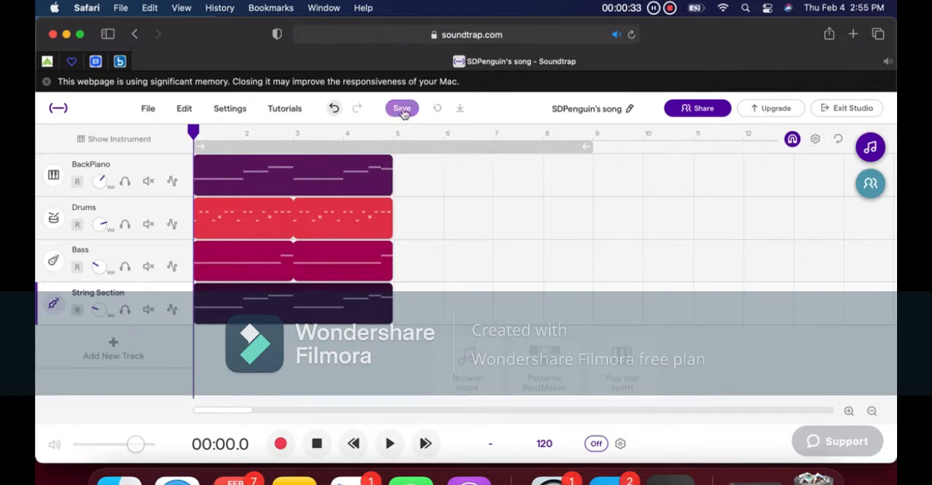
pyautogui.click(402, 109)
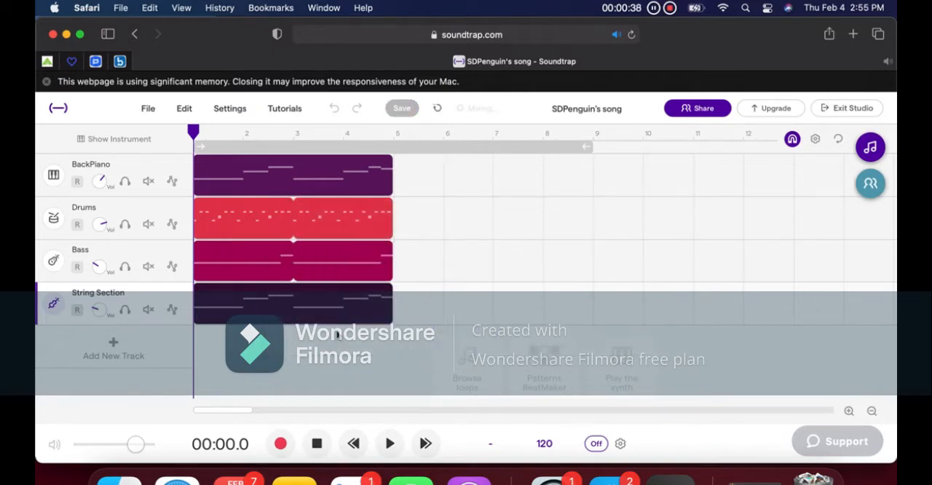
pyautogui.moveTo(333, 340); pyautogui.dragTo(333, 169)
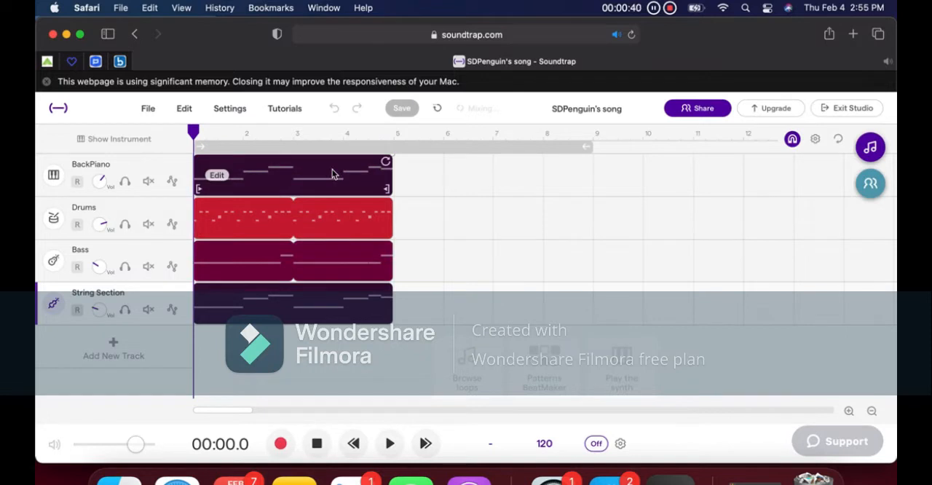
pyautogui.press('Delete')
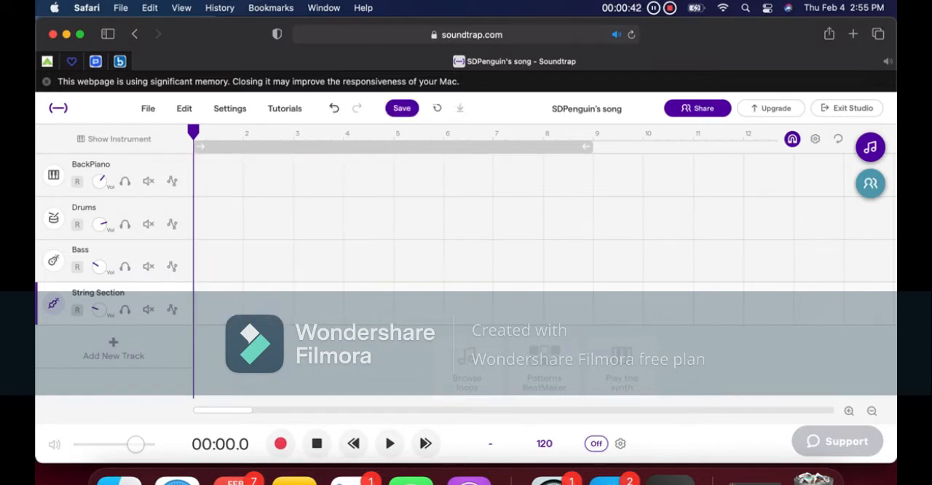
pyautogui.click(335, 109)
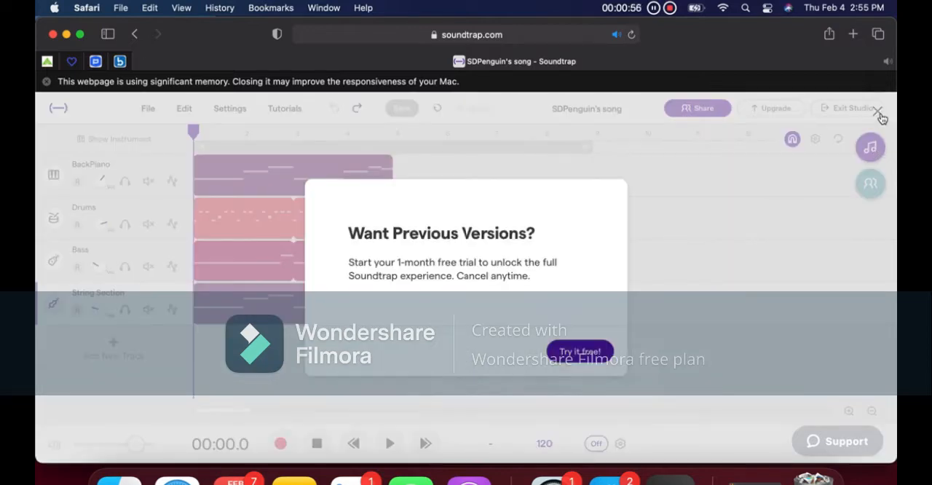
pyautogui.click(878, 114)
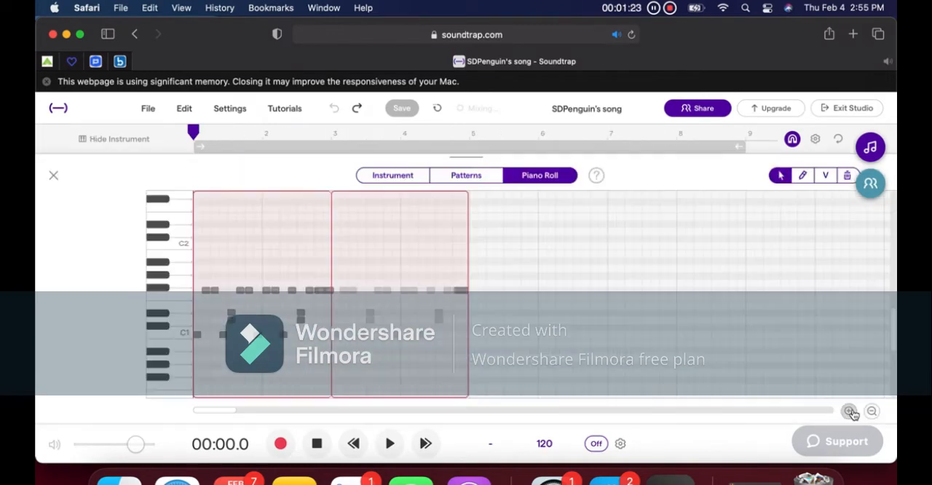
# In the first Drums region, draw eight consecutive sixteenth notes on the A#1 row, filling the first half of bar 1.
pyautogui.click(851, 413)
pyautogui.click(803, 176)
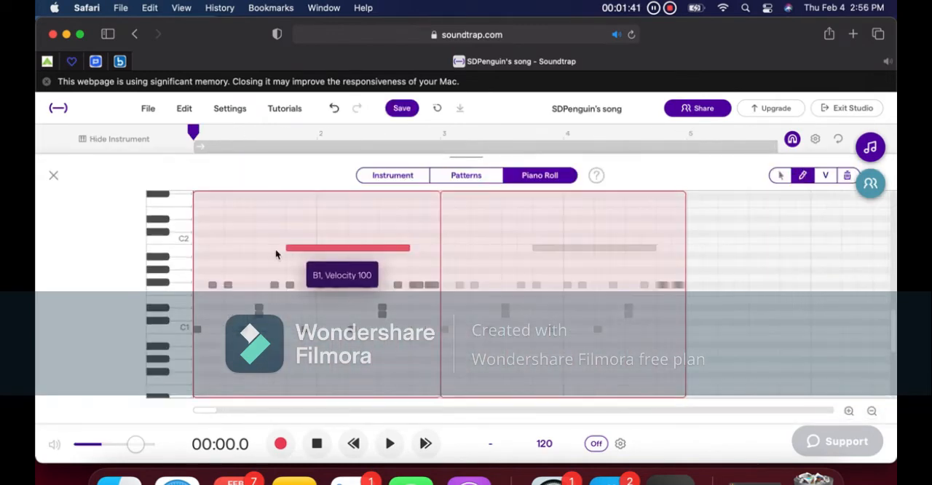
pyautogui.moveTo(277, 253); pyautogui.dragTo(200, 257)
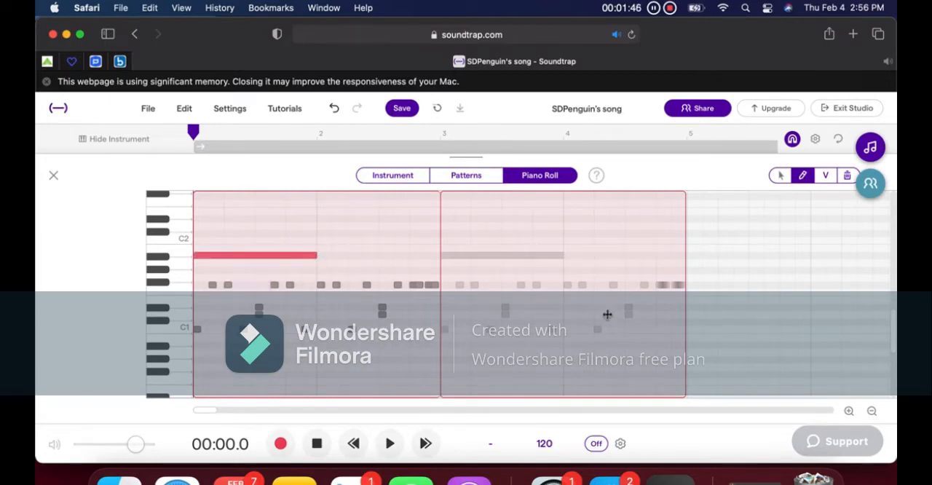
pyautogui.click(849, 412)
pyautogui.click(848, 413)
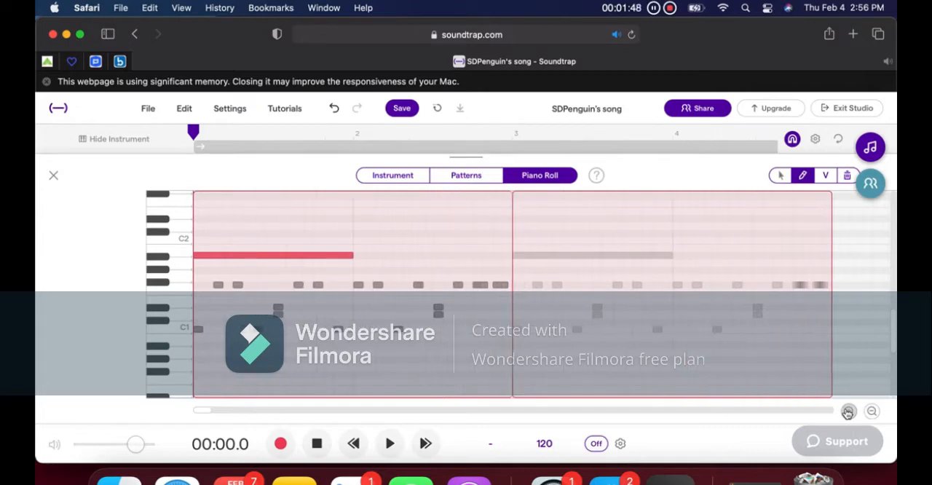
pyautogui.moveTo(354, 255); pyautogui.dragTo(218, 256)
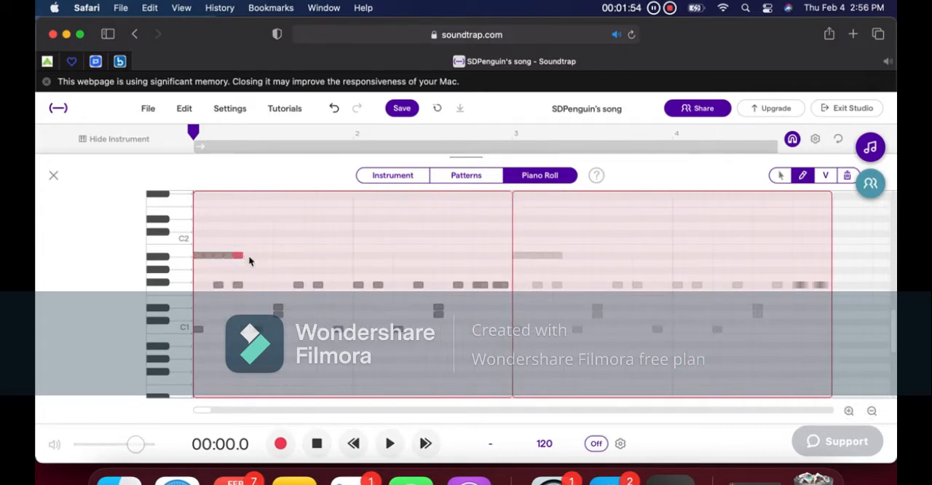
pyautogui.click(278, 256)
pyautogui.press('BackSpace')
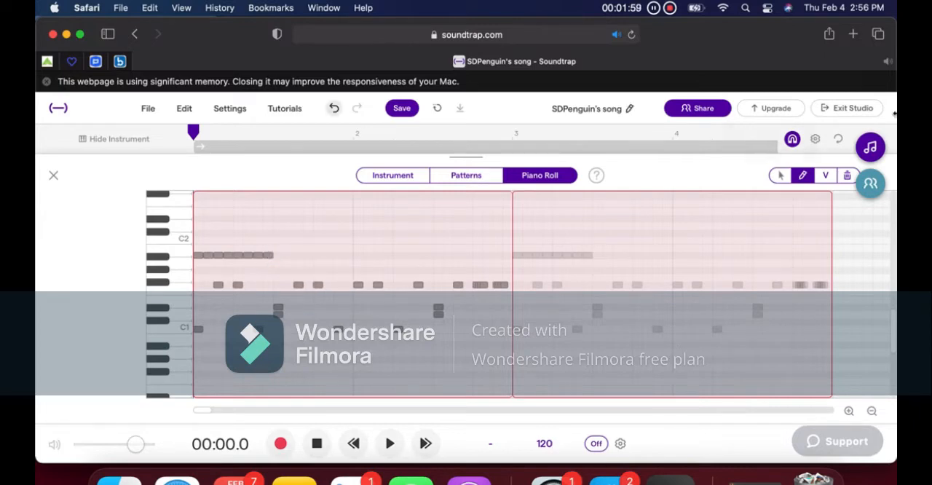
# Copy the eight A#1 drum notes and paste them into the second half of bar 1.
pyautogui.click(780, 176)
pyautogui.moveTo(281, 268); pyautogui.dragTo(208, 249)
pyautogui.rightClick(217, 256)
pyautogui.click(266, 290)
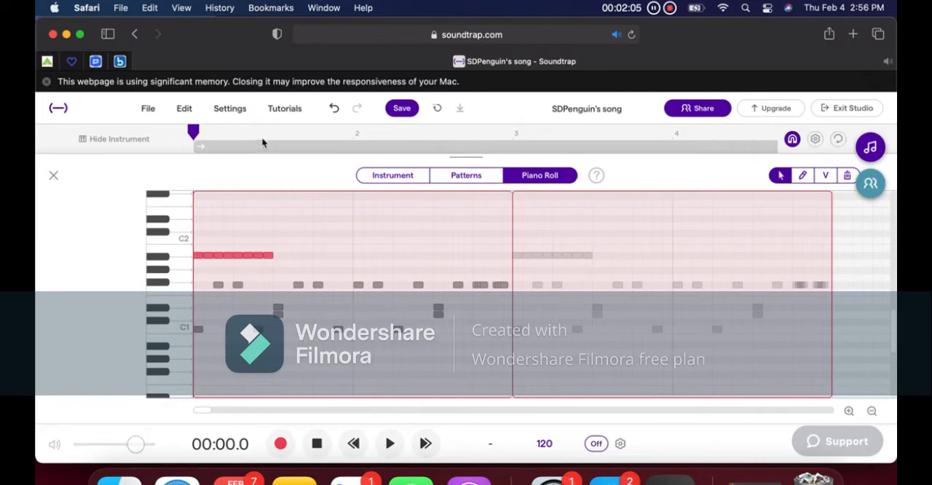
pyautogui.click(274, 137)
pyautogui.rightClick(284, 255)
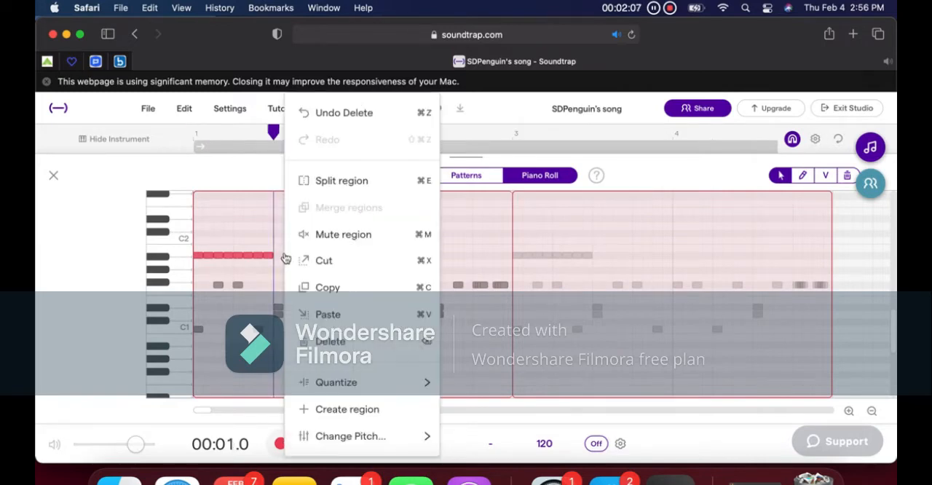
pyautogui.click(334, 312)
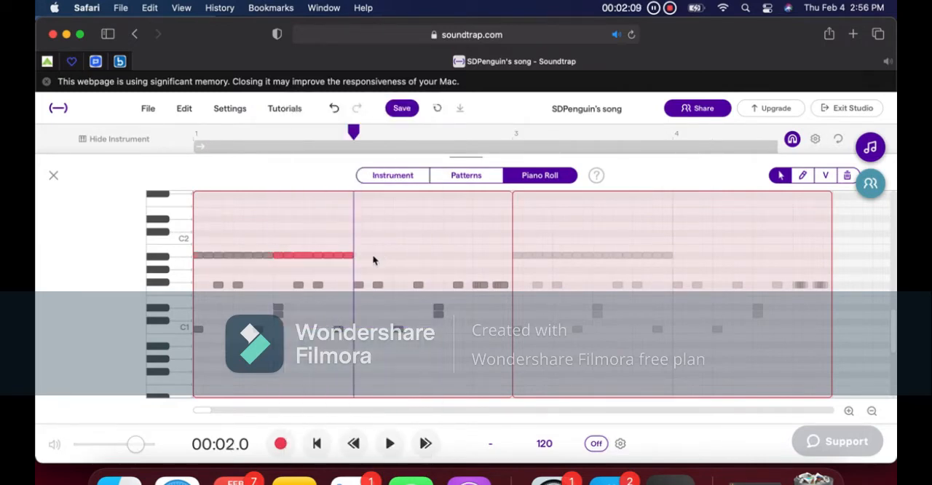
# Paste the eight A#1 drum notes twice more to fill bar 2, and select the whole A#1 row.
pyautogui.rightClick(372, 260)
pyautogui.click(409, 312)
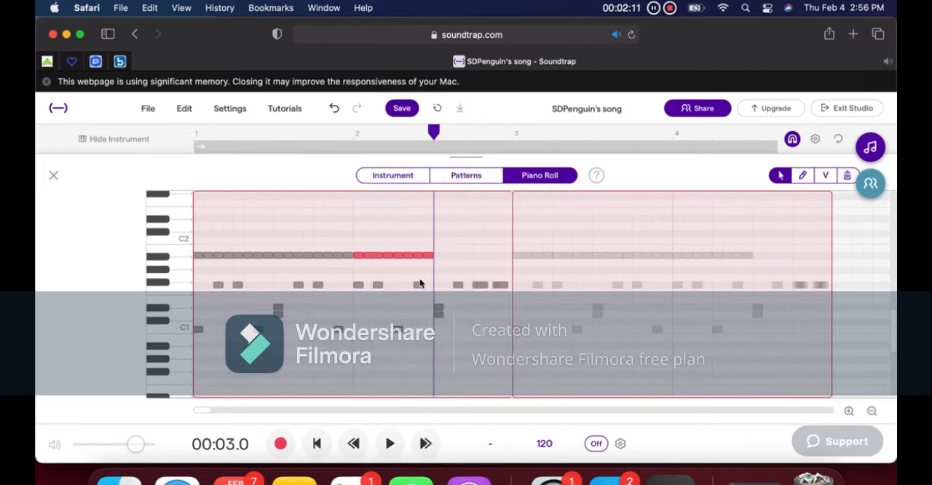
pyautogui.rightClick(449, 260)
pyautogui.click(485, 312)
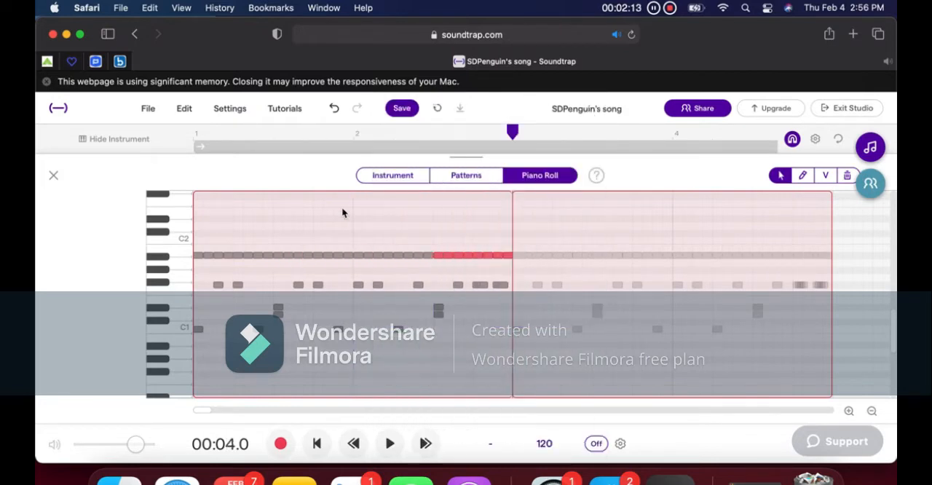
pyautogui.moveTo(196, 267); pyautogui.dragTo(511, 252)
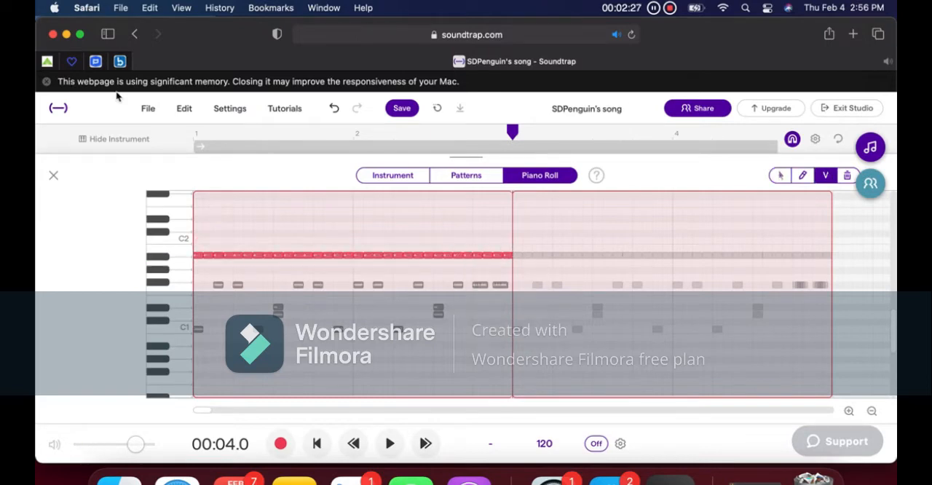
# Play the song with the added drum notes, listening to all four bars from the start, and return the playhead to bar 1.
pyautogui.press('space')
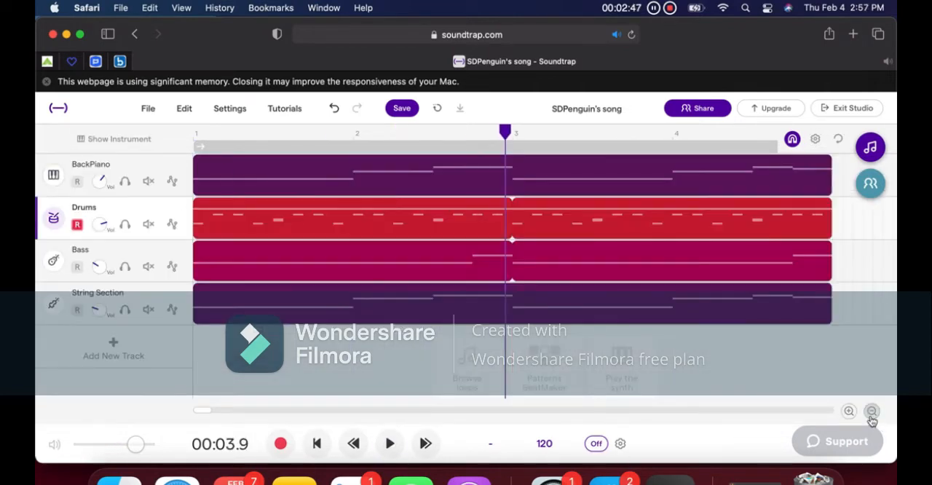
pyautogui.click(872, 411)
pyautogui.click(195, 135)
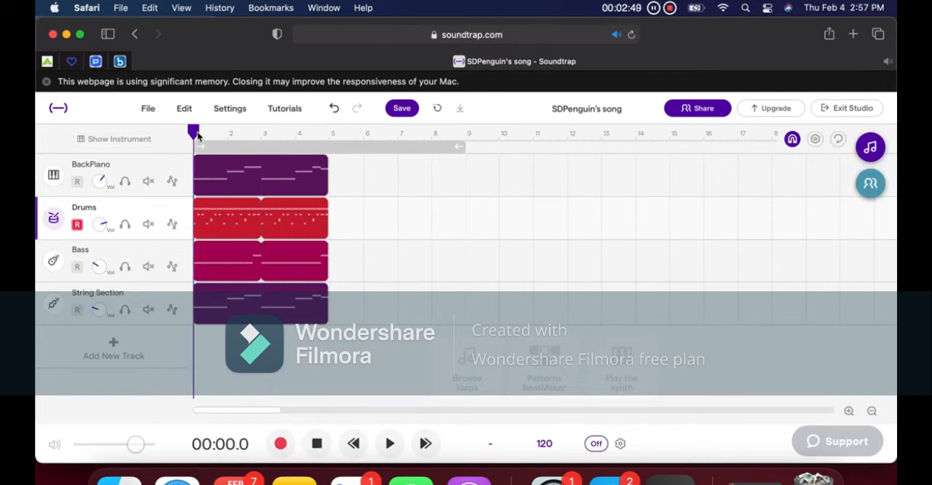
pyautogui.press('space')
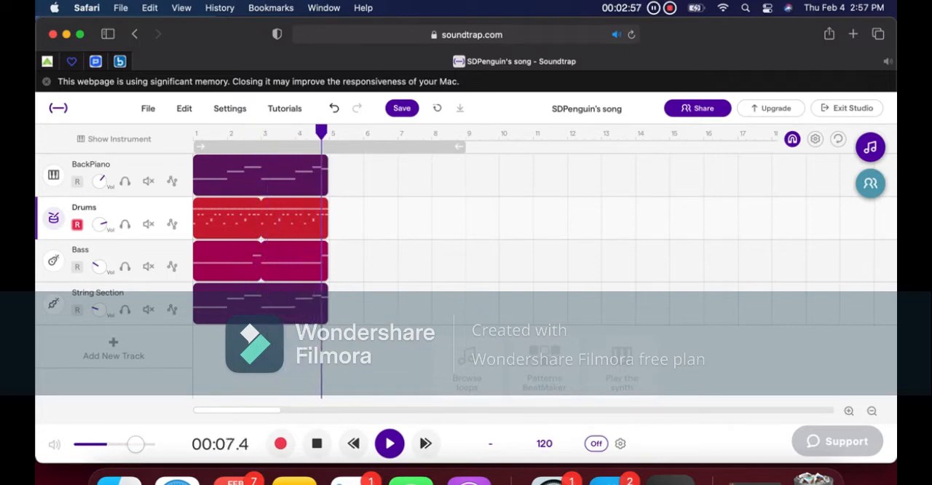
pyautogui.press('space')
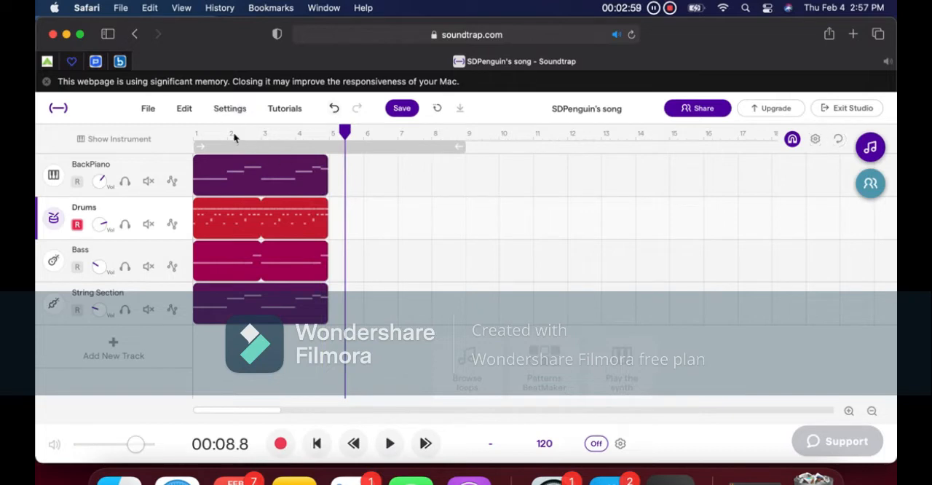
pyautogui.click(196, 135)
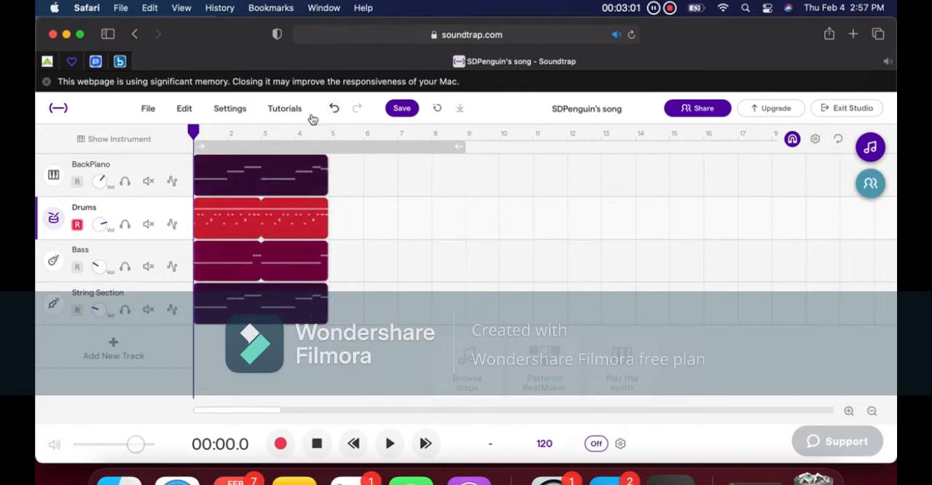
pyautogui.moveTo(325, 162); pyautogui.dragTo(893, 191)
pyautogui.moveTo(893, 160); pyautogui.dragTo(142, 183)
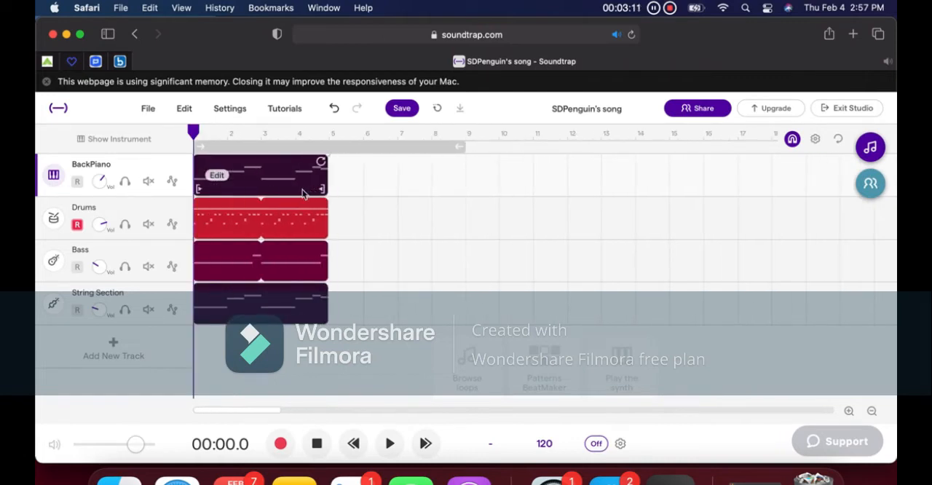
pyautogui.click(287, 364)
pyautogui.moveTo(286, 132); pyautogui.dragTo(112, 214)
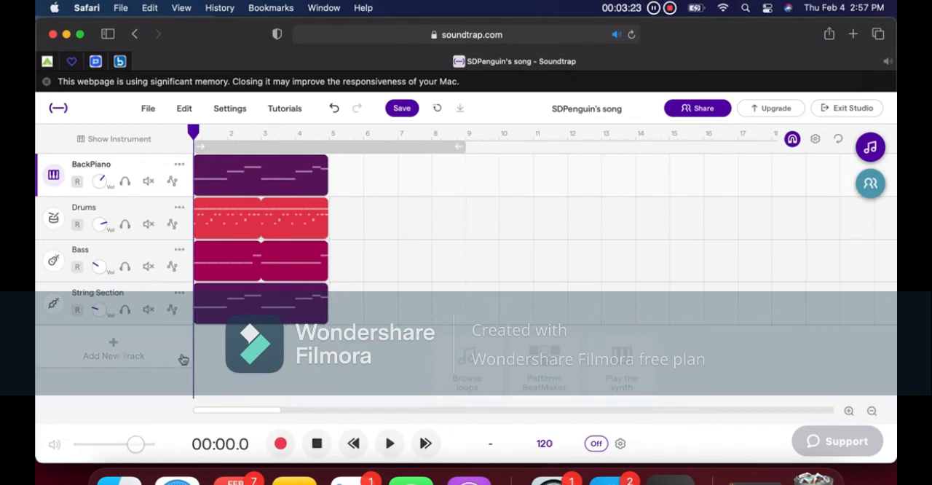
# Add a new Synthesizer track and try out its sound on the on-screen keyboard.
pyautogui.click(183, 360)
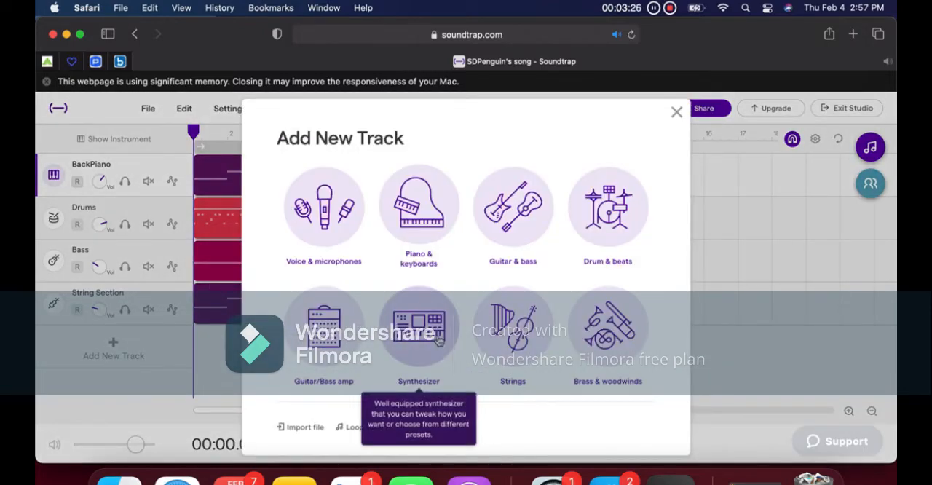
pyautogui.click(438, 341)
pyautogui.click(315, 241)
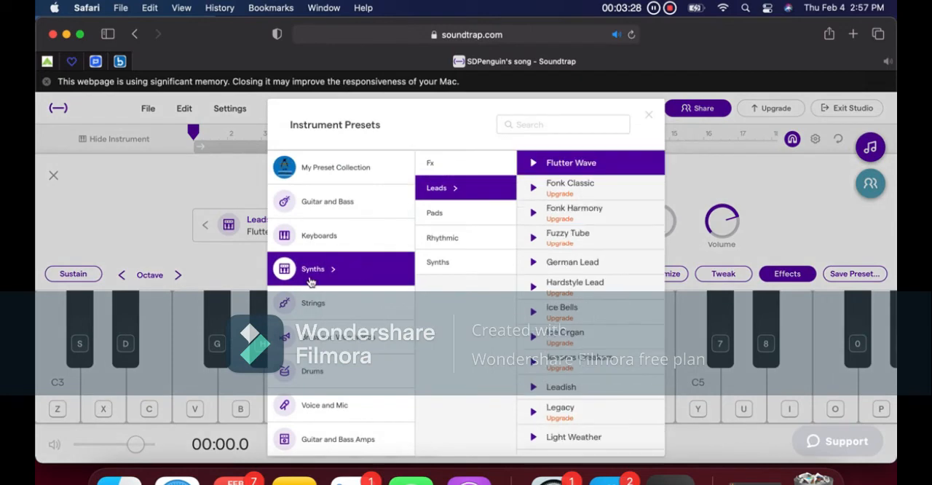
pyautogui.click(208, 335)
pyautogui.click(293, 385)
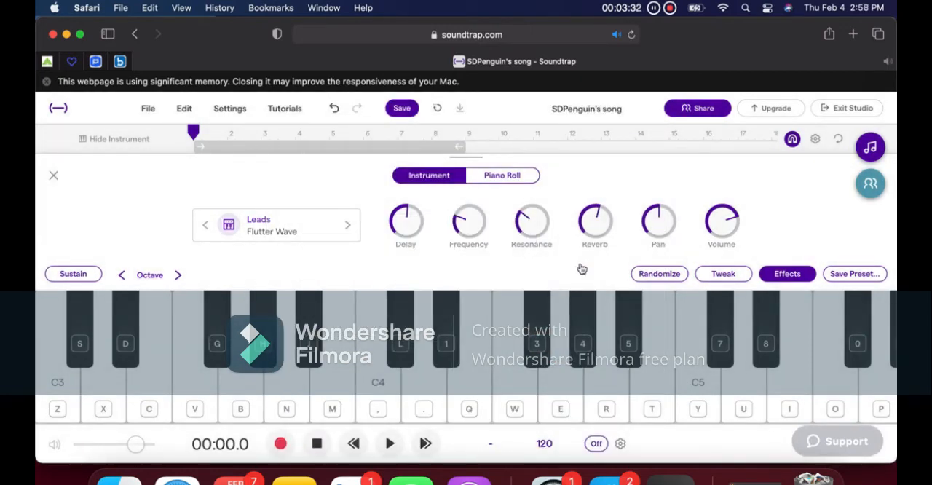
# Audition synth presets for the new track in the Leads, Rhythmic and Pads categories.
pyautogui.click(313, 228)
pyautogui.click(473, 218)
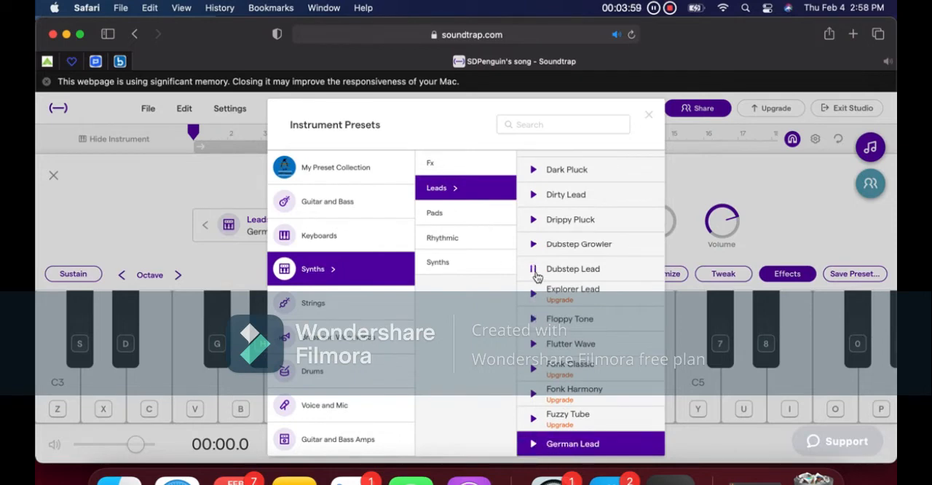
pyautogui.click(492, 211)
pyautogui.click(459, 188)
pyautogui.click(469, 240)
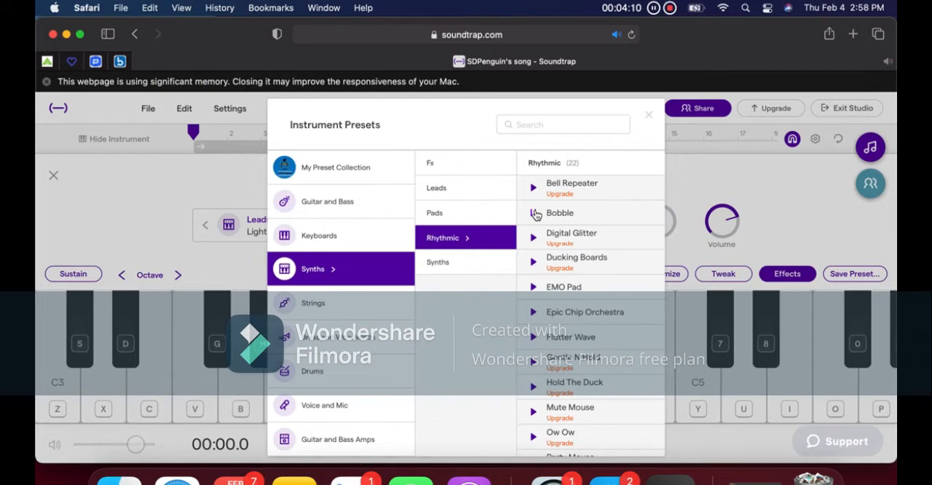
pyautogui.press('Up')
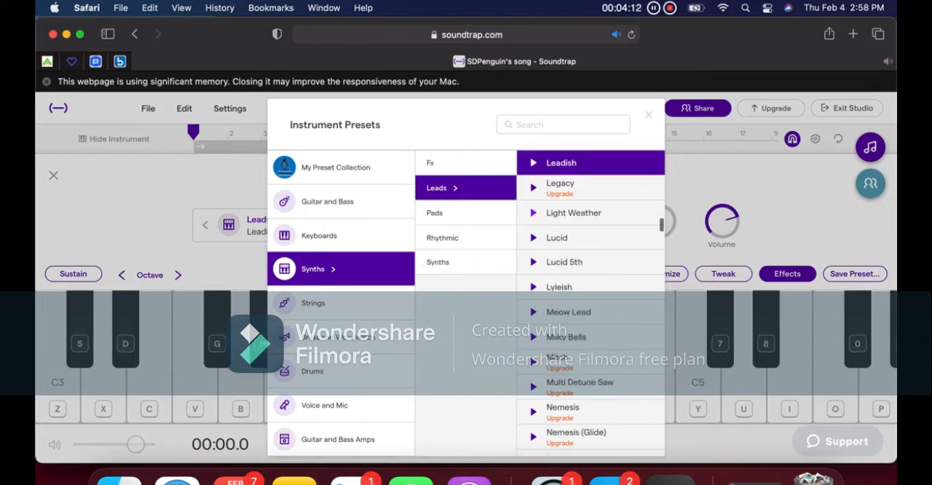
pyautogui.press('Up')
pyautogui.press('Up')
pyautogui.press('Up')
pyautogui.press('Up')
pyautogui.press('Up')
pyautogui.click(464, 222)
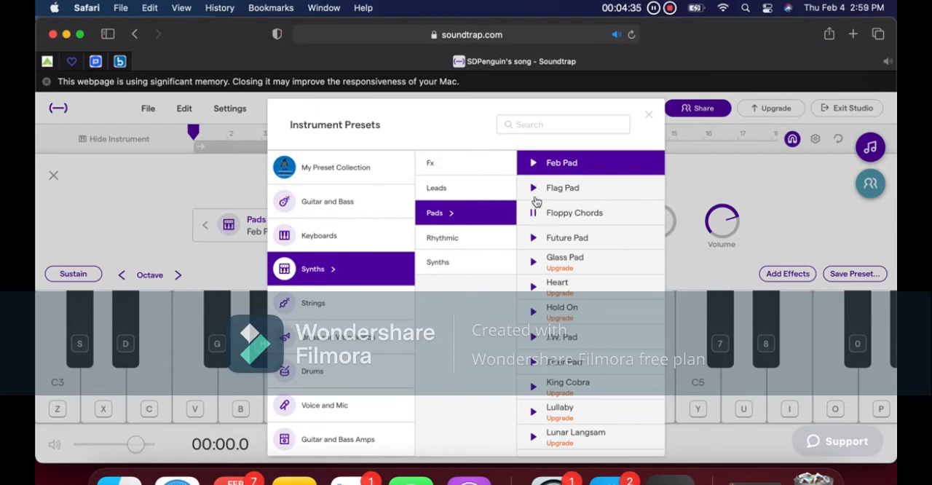
# Set the synth track's preset to Flag Pad, test a D4 note and open the track's piano roll.
pyautogui.click(581, 191)
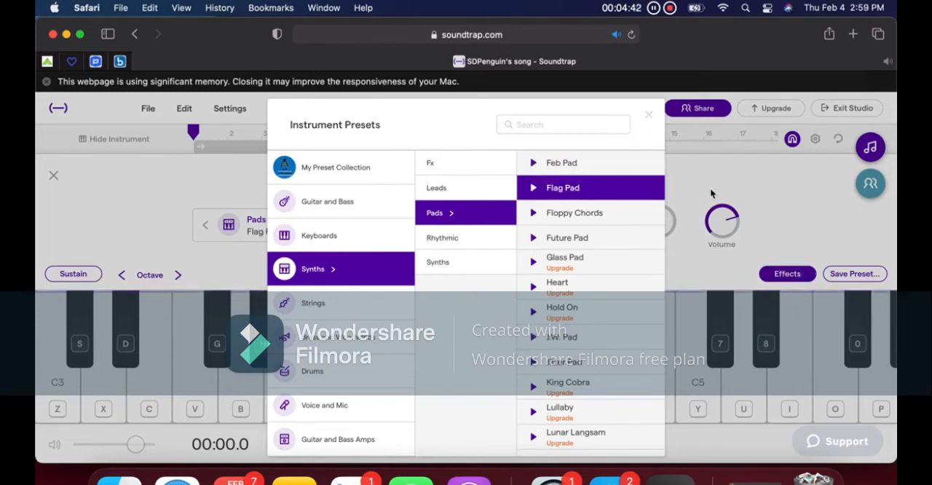
pyautogui.click(649, 115)
pyautogui.click(428, 384)
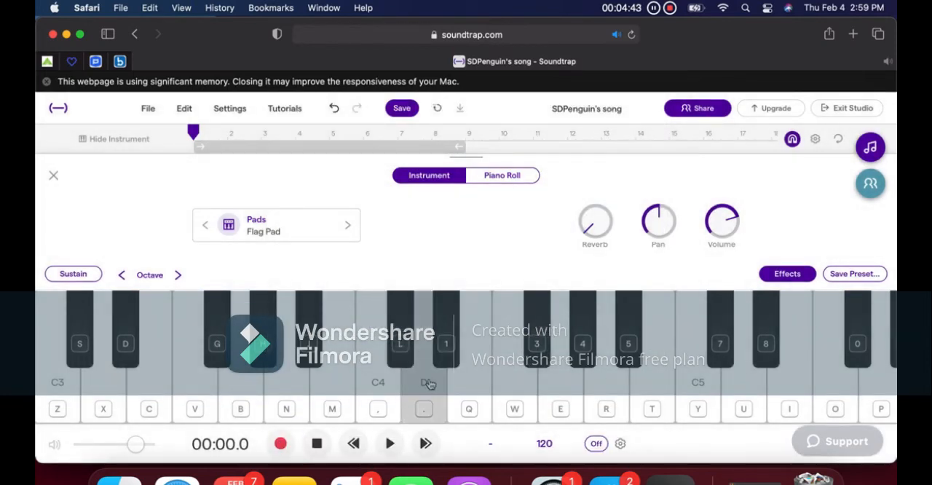
pyautogui.click(519, 176)
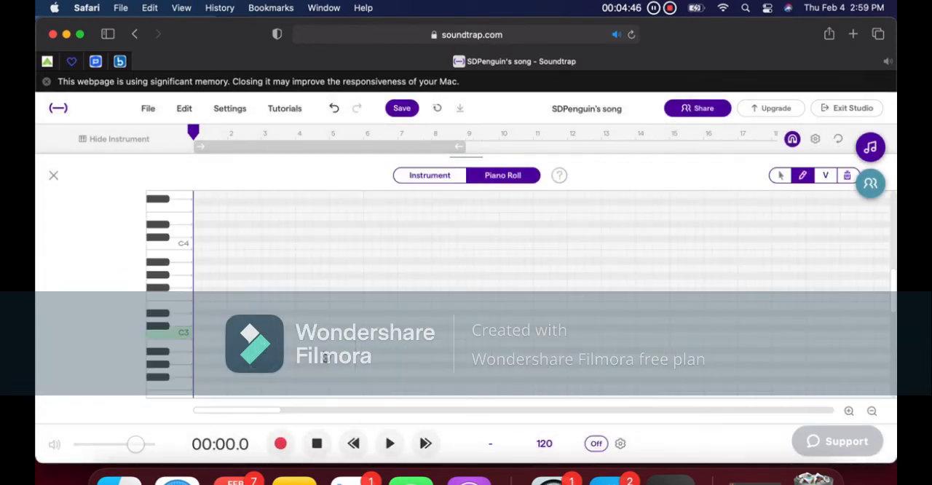
# Draw a C2 note spanning the whole first bar in the Flag Pad piano roll.
pyautogui.scroll(-3, 228, 321)
pyautogui.click(197, 370)
pyautogui.moveTo(198, 371); pyautogui.dragTo(224, 373)
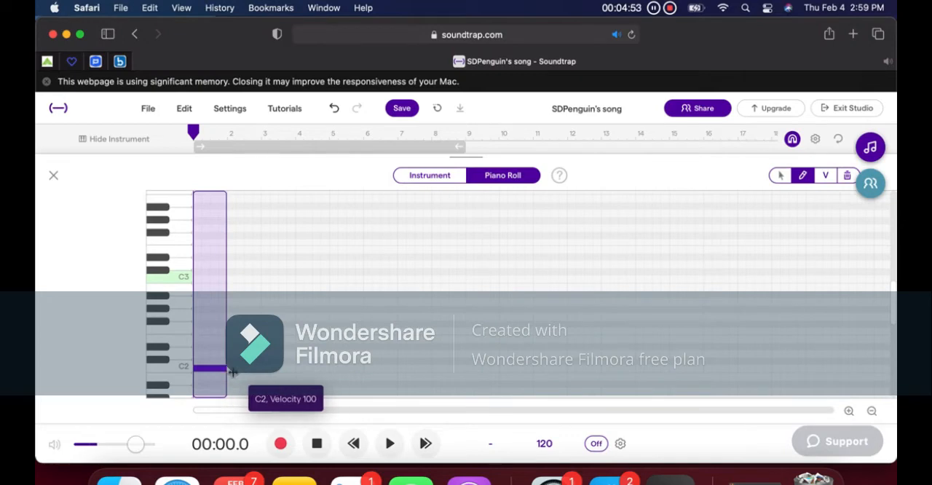
# Play bar 1 from the start several times to check the new C2 note with the other tracks.
pyautogui.press('space')
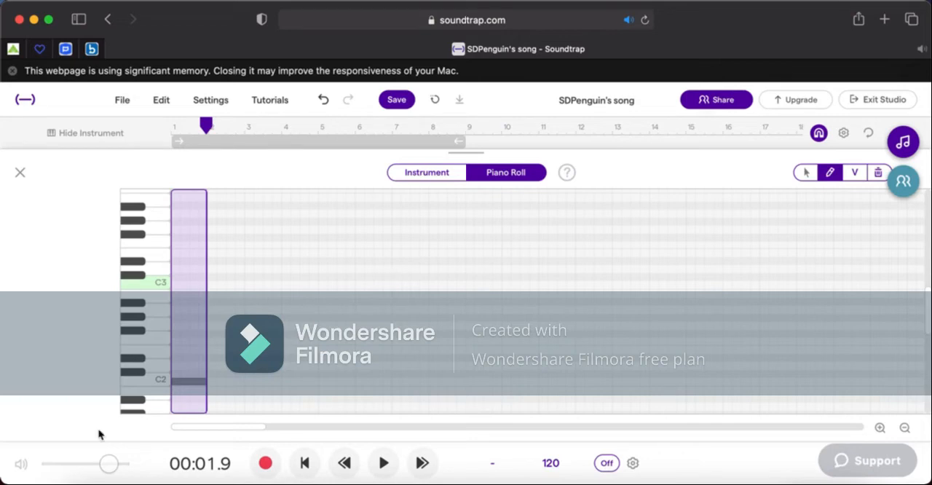
pyautogui.click(175, 132)
pyautogui.press('space')
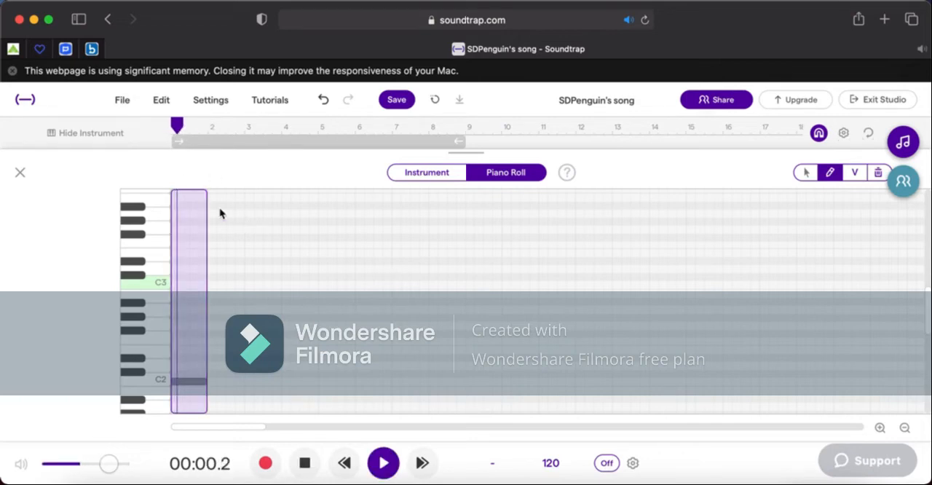
pyautogui.press('space')
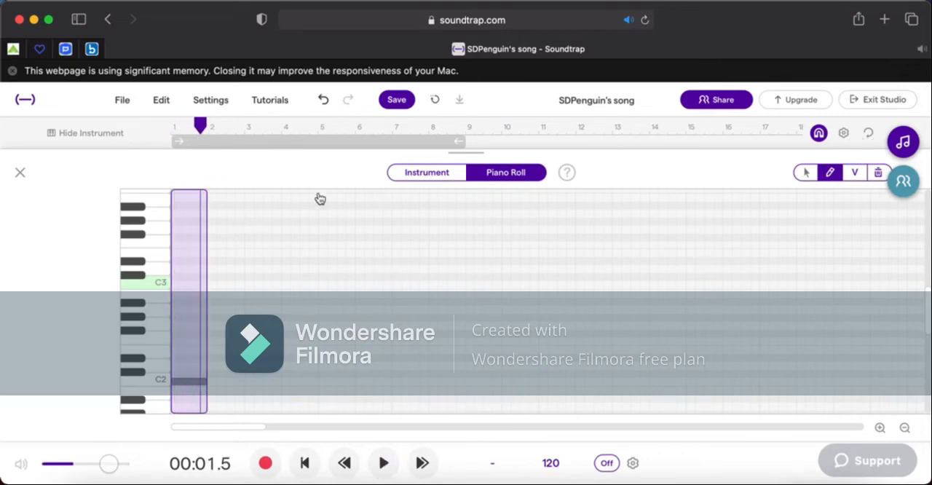
pyautogui.click(305, 463)
pyautogui.press('space')
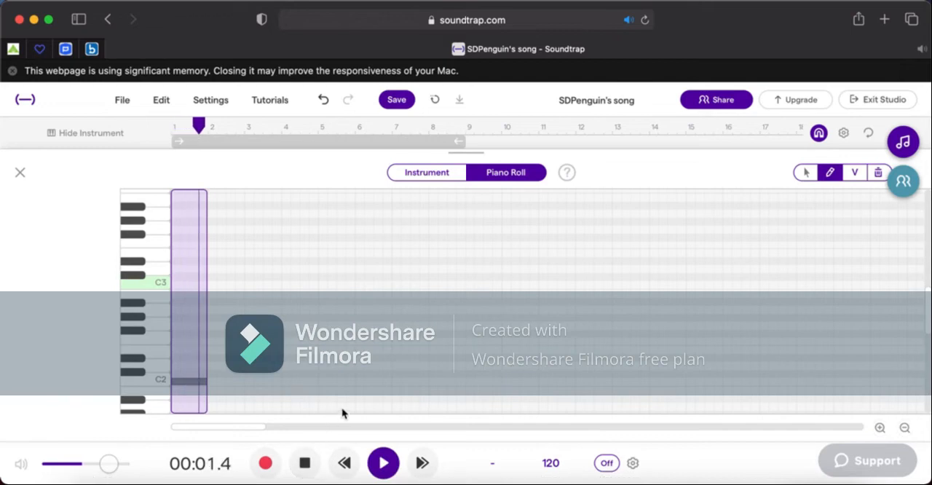
pyautogui.press('space')
# Add an F2 and a G#2 half-bar note in bar 2 and a C2 note at the start of bar 3.
pyautogui.click(227, 342)
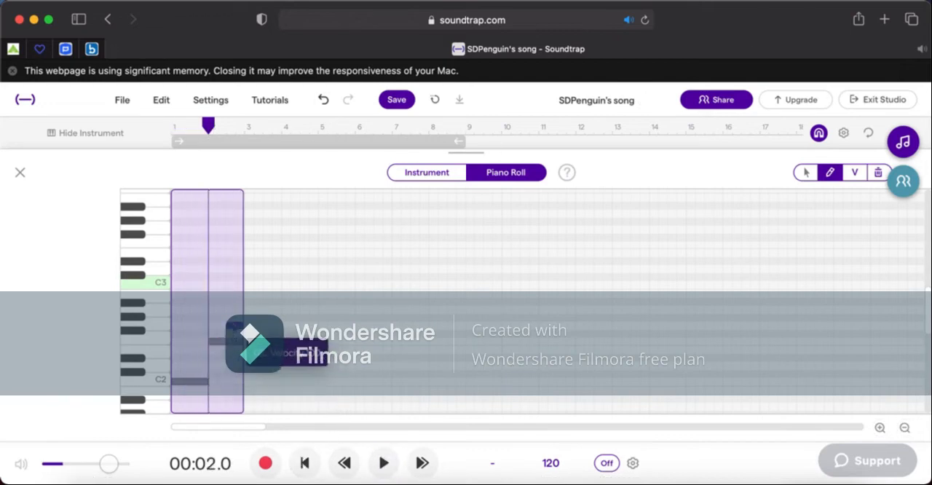
pyautogui.click(236, 317)
pyautogui.click(227, 342)
pyautogui.click(251, 386)
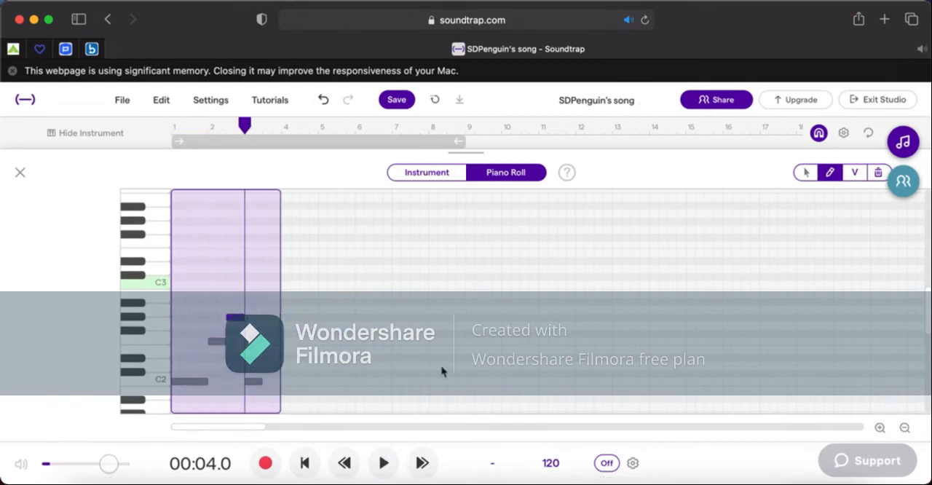
# Lengthen the bar 1 C2 note slightly so it overlaps the start of the F2 note in bar 2.
pyautogui.click(880, 428)
pyautogui.click(880, 429)
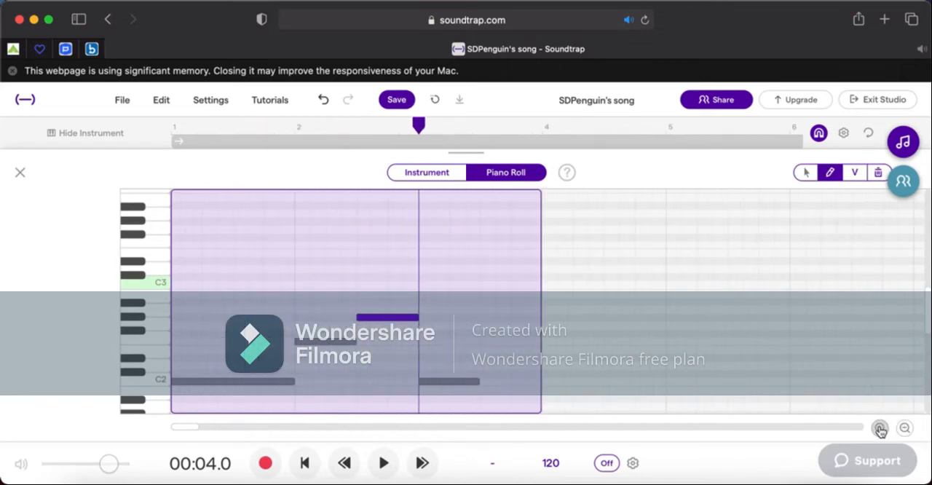
pyautogui.hscroll(1, 734, 320)
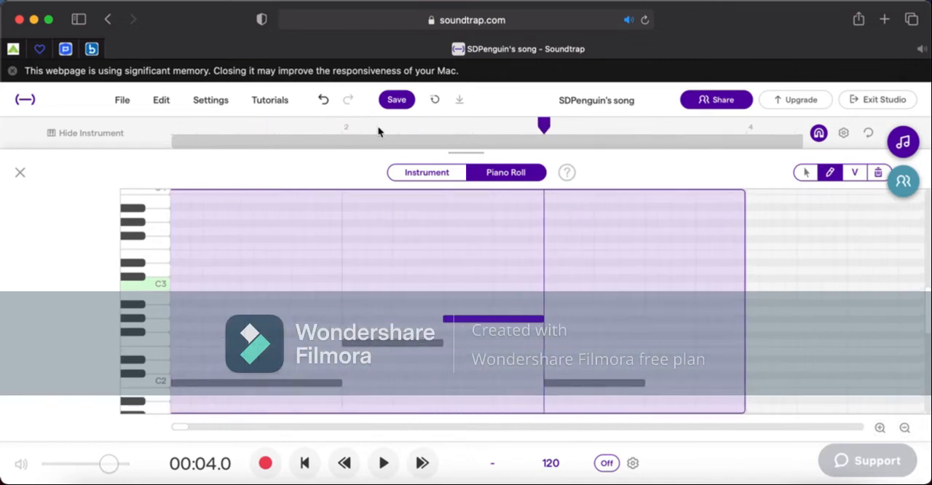
pyautogui.click(344, 129)
pyautogui.click(882, 432)
pyautogui.click(882, 432)
pyautogui.hscroll(2, 828, 334)
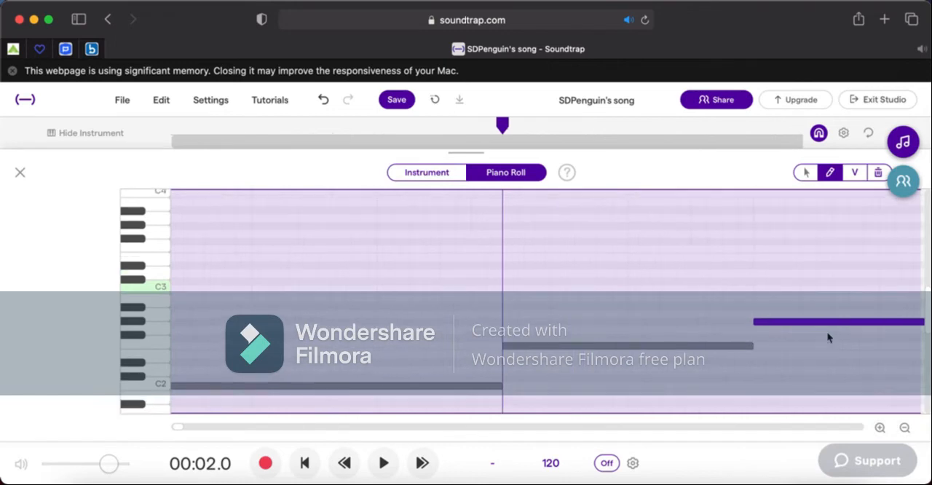
pyautogui.scroll(-1, 844, 292)
pyautogui.hscroll(1, 853, 342)
pyautogui.scroll(-1, 866, 397)
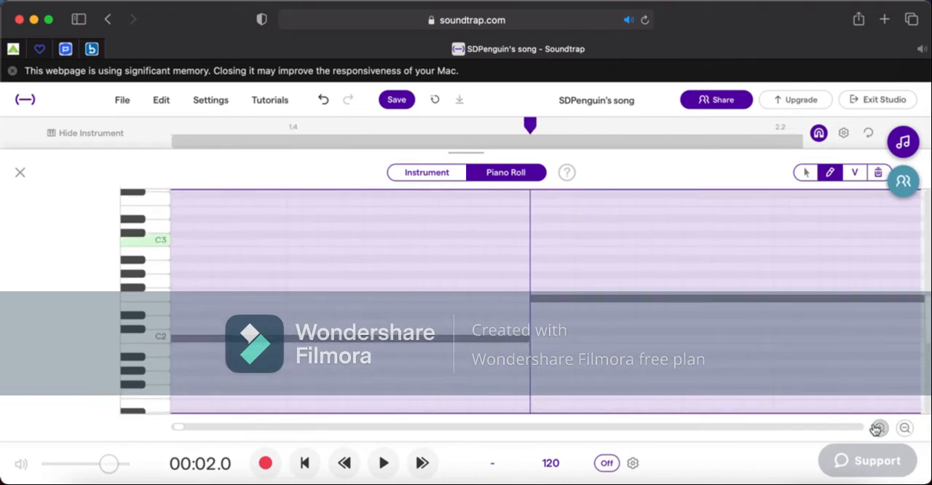
pyautogui.click(878, 430)
pyautogui.hscroll(1, 728, 328)
pyautogui.moveTo(601, 343); pyautogui.dragTo(634, 341)
pyautogui.click(904, 429)
pyautogui.click(904, 429)
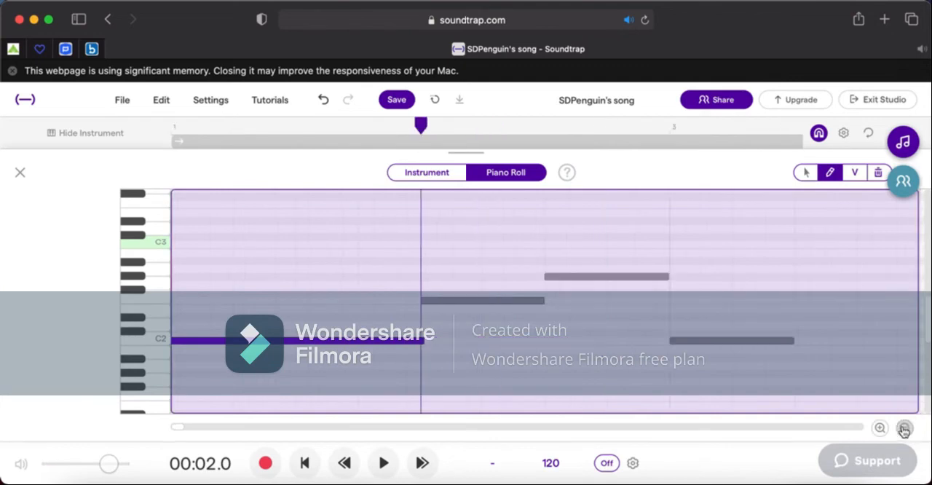
# Extend the bar 2 F2 note slightly so it overlaps the start of the following G#2 note.
pyautogui.click(879, 430)
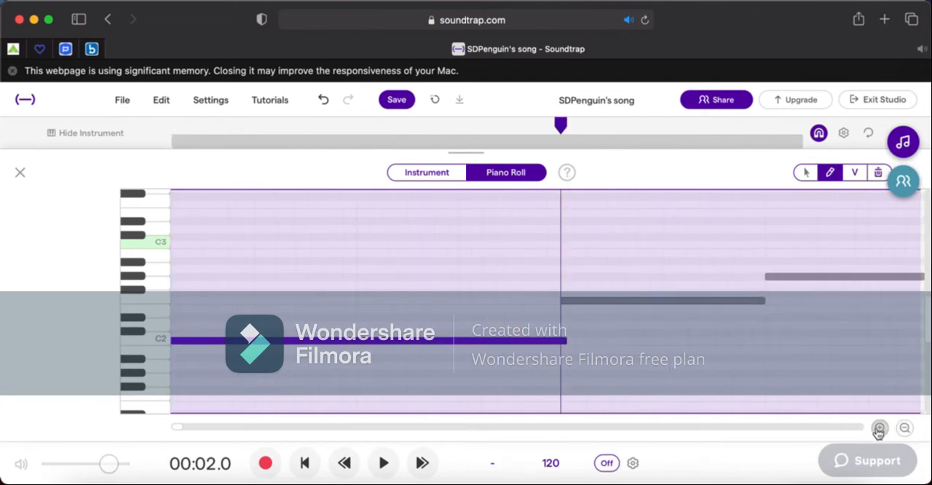
pyautogui.hscroll(3, 830, 349)
pyautogui.click(626, 138)
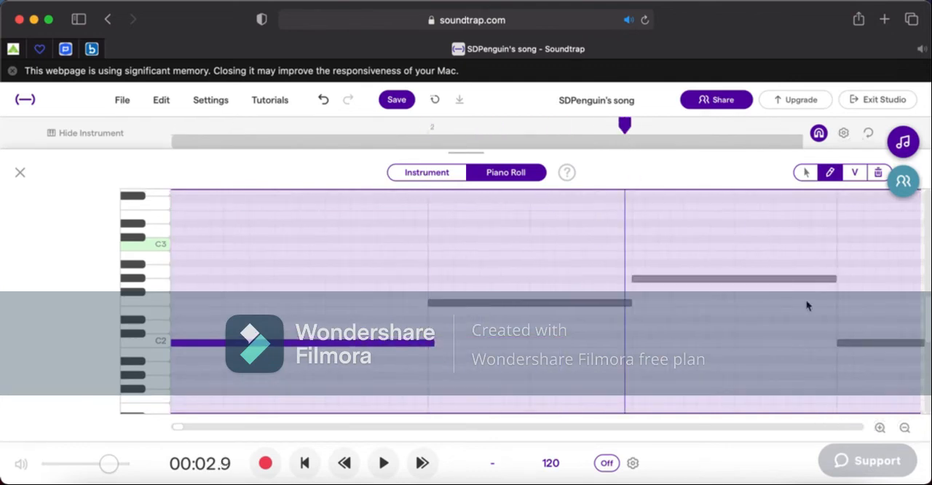
pyautogui.click(642, 144)
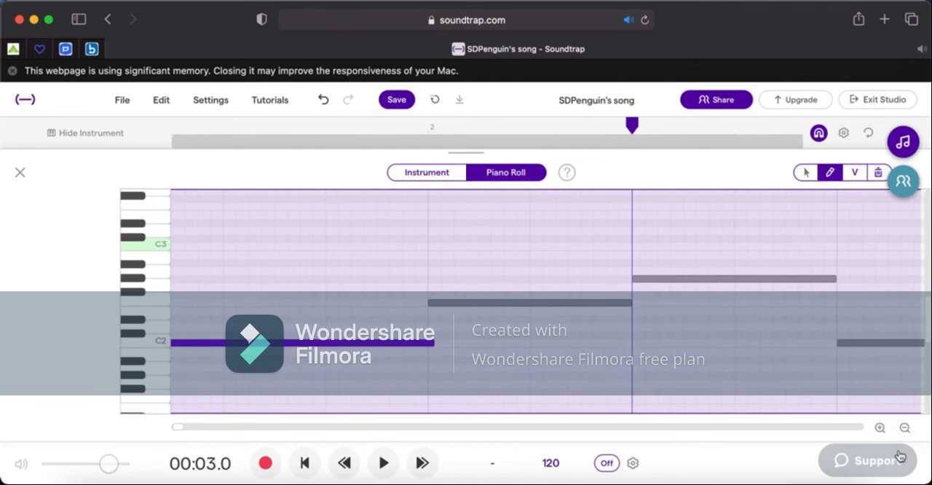
pyautogui.click(880, 429)
pyautogui.hscroll(3, 853, 302)
pyautogui.hscroll(-2, 853, 303)
pyautogui.hscroll(3, 853, 303)
pyautogui.click(655, 294)
pyautogui.press('super+z')
pyautogui.moveTo(633, 292); pyautogui.dragTo(650, 293)
# Extend the bar 2 G#2 note slightly past bar 3 and lengthen the C2 note to fill bar 3.
pyautogui.hscroll(5, 612, 343)
pyautogui.moveTo(739, 248); pyautogui.dragTo(757, 248)
pyautogui.hscroll(9, 751, 334)
pyautogui.moveTo(697, 290); pyautogui.dragTo(892, 291)
# Add an F2 note at the start of bar 4, a G#2 on its third beat and a G2 on its fourth.
pyautogui.scroll(-10, 551, 220)
pyautogui.click(393, 248)
pyautogui.moveTo(393, 247); pyautogui.dragTo(394, 252)
pyautogui.click(430, 228)
pyautogui.click(448, 236)
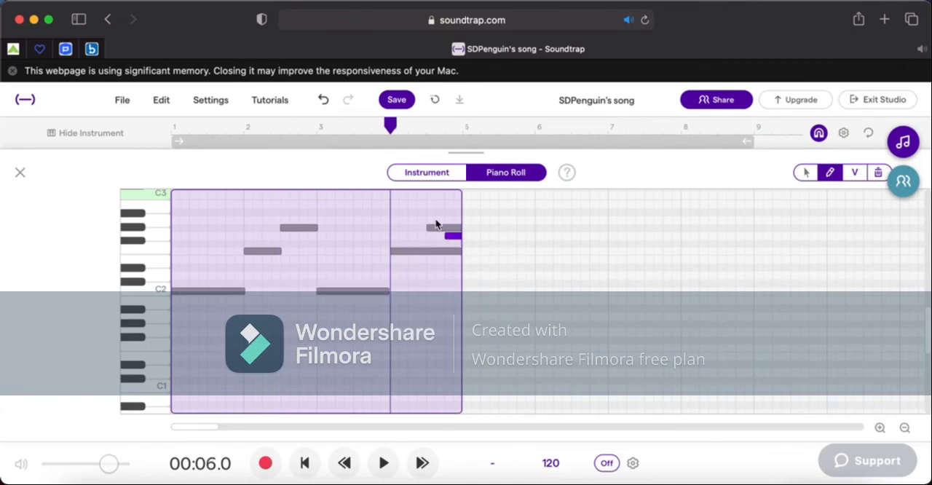
# Shorten the F2 and G#2 notes in bar 4 so each only slightly overlaps the following note, and close the piano roll.
pyautogui.click(801, 343)
pyautogui.moveTo(461, 249); pyautogui.dragTo(438, 250)
pyautogui.moveTo(496, 227); pyautogui.dragTo(470, 238)
pyautogui.click(880, 429)
pyautogui.click(880, 429)
pyautogui.hscroll(10, 343, 269)
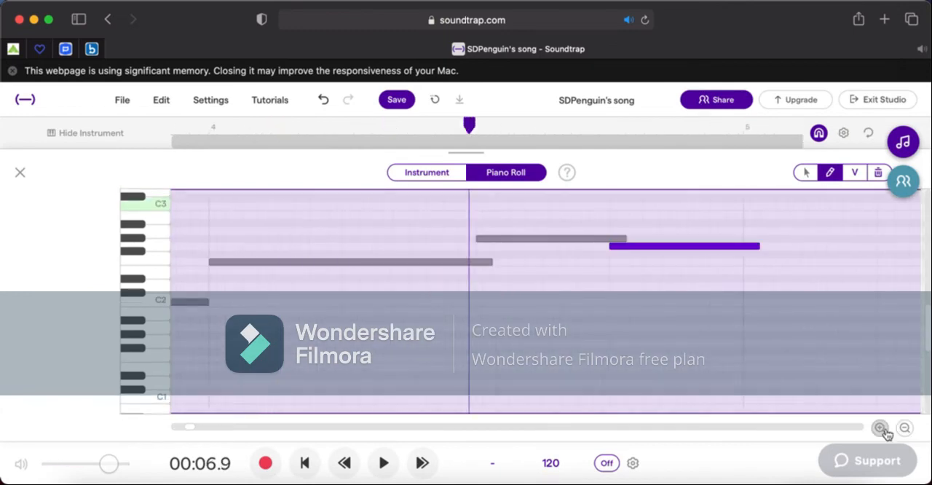
pyautogui.hscroll(5, 745, 264)
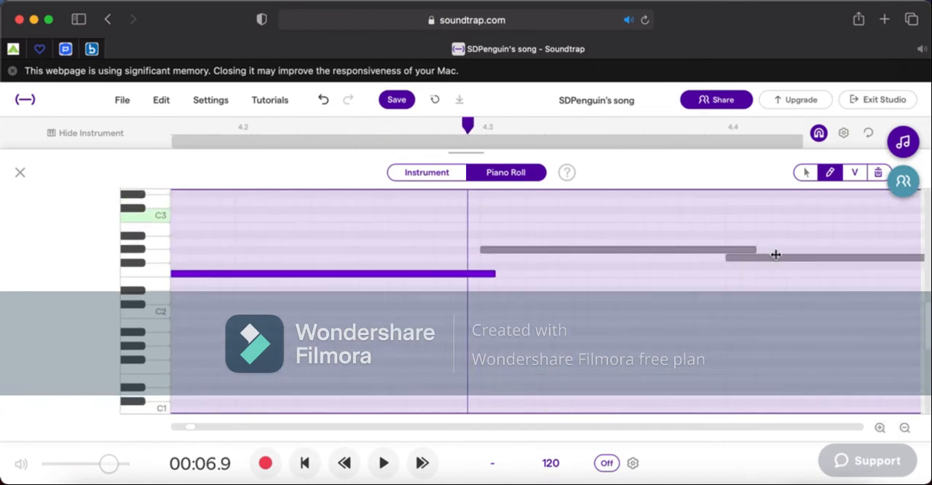
pyautogui.moveTo(751, 249); pyautogui.dragTo(729, 254)
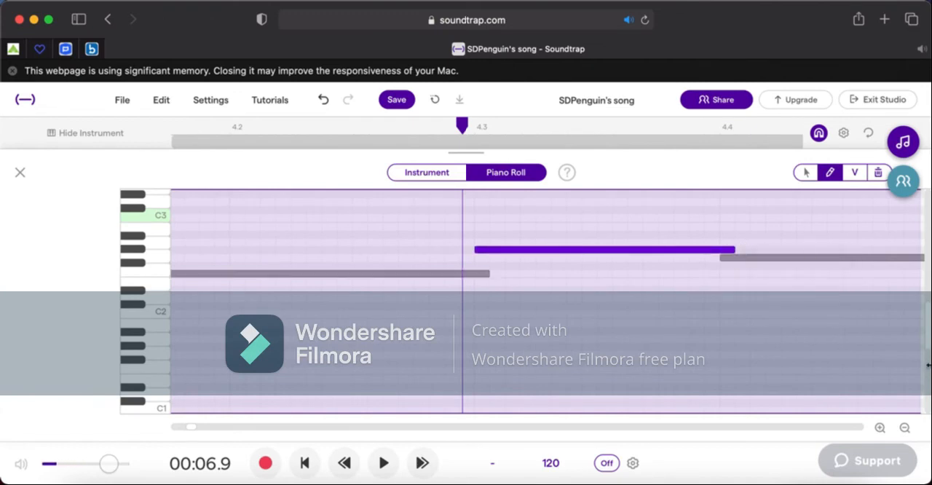
pyautogui.click(905, 429)
pyautogui.click(17, 173)
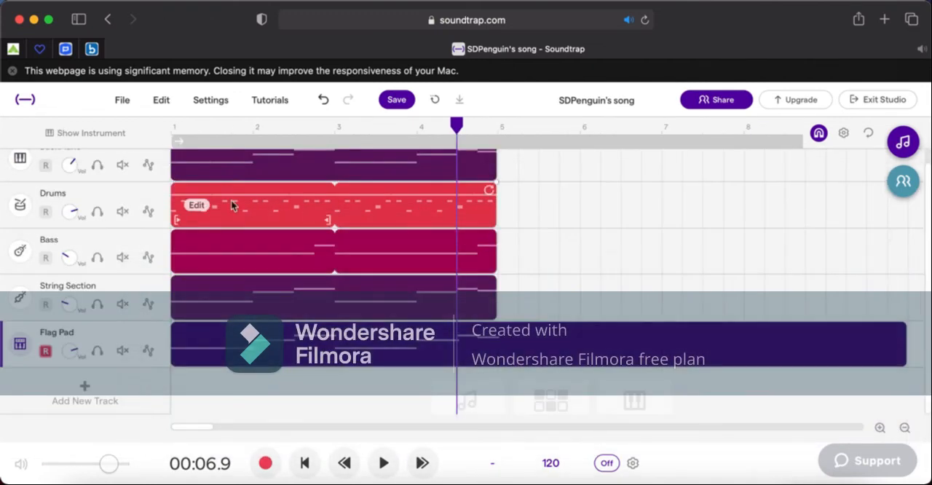
# Solo the Flag Pad track, trim its region to end at bar 5, and listen to it before returning to bar 1.
pyautogui.click(97, 352)
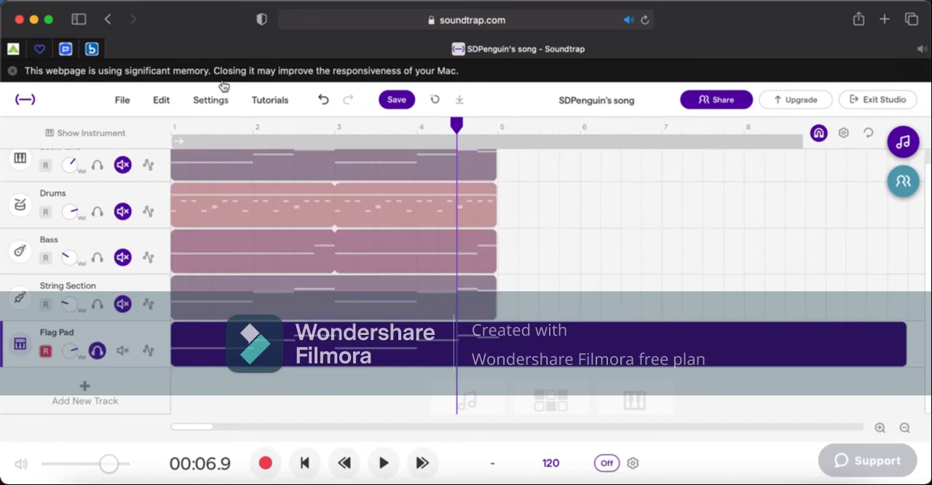
pyautogui.click(384, 464)
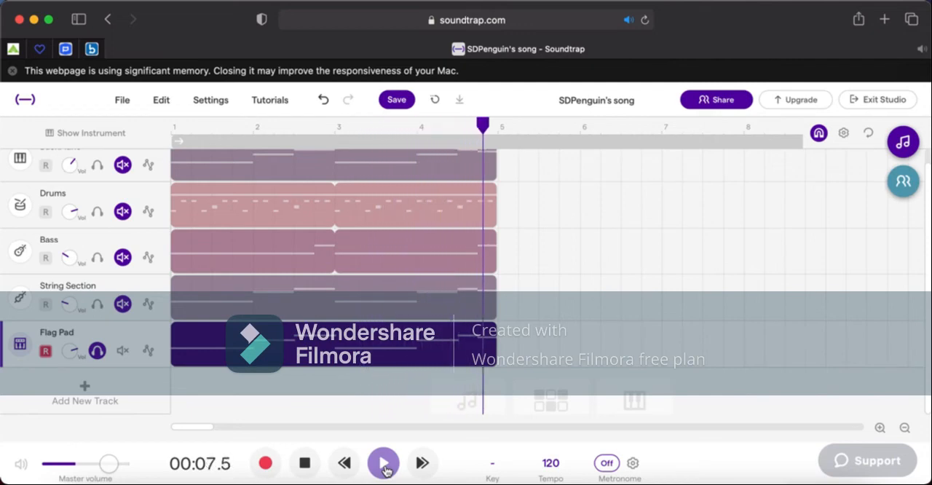
pyautogui.click(173, 136)
# Unsolo Flag Pad, lower its volume while playing the full song, and return the playhead to bar 1.
pyautogui.click(99, 352)
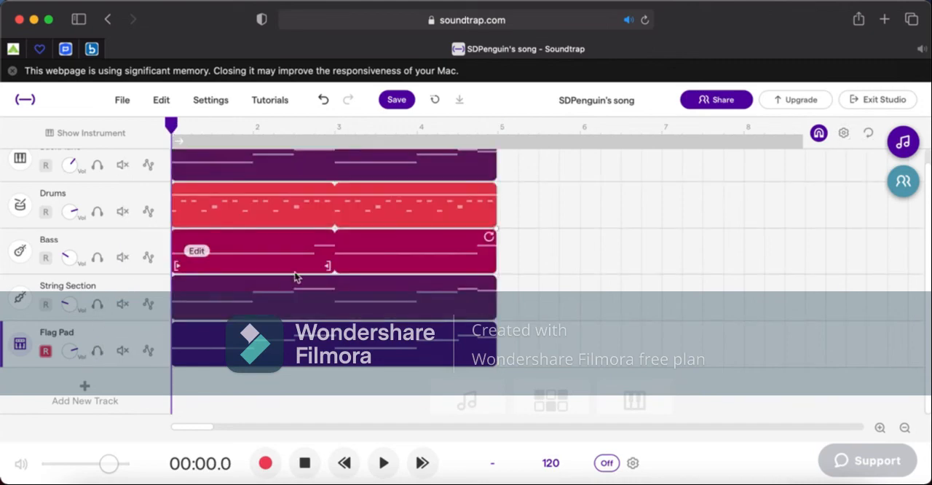
pyautogui.press('space')
pyautogui.scroll(1, 318, 301)
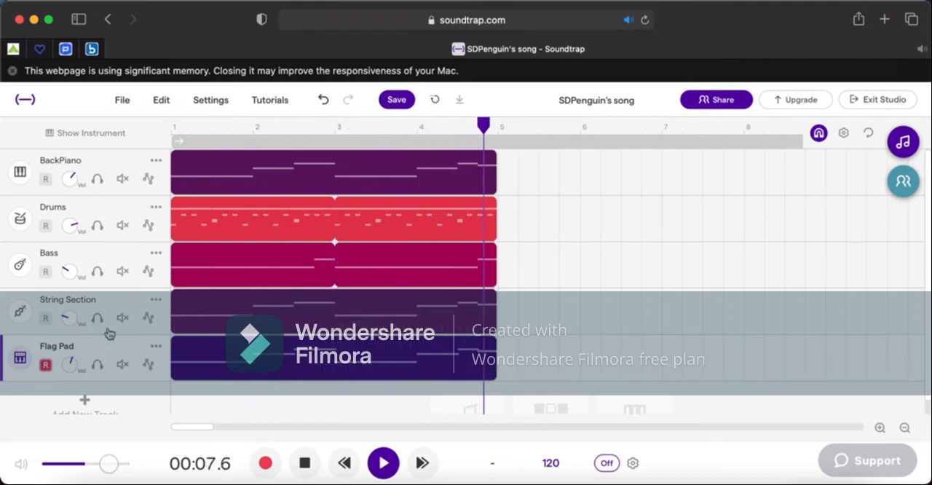
pyautogui.click(175, 132)
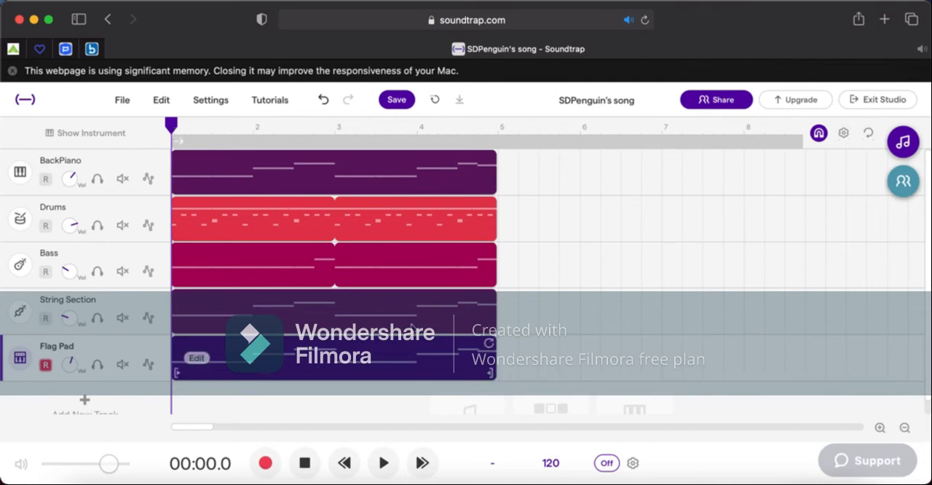
pyautogui.click(273, 102)
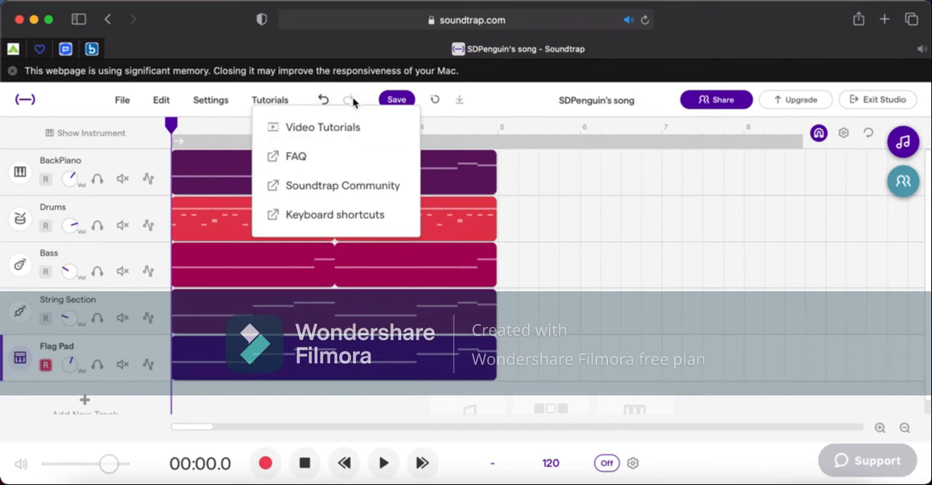
pyautogui.click(215, 103)
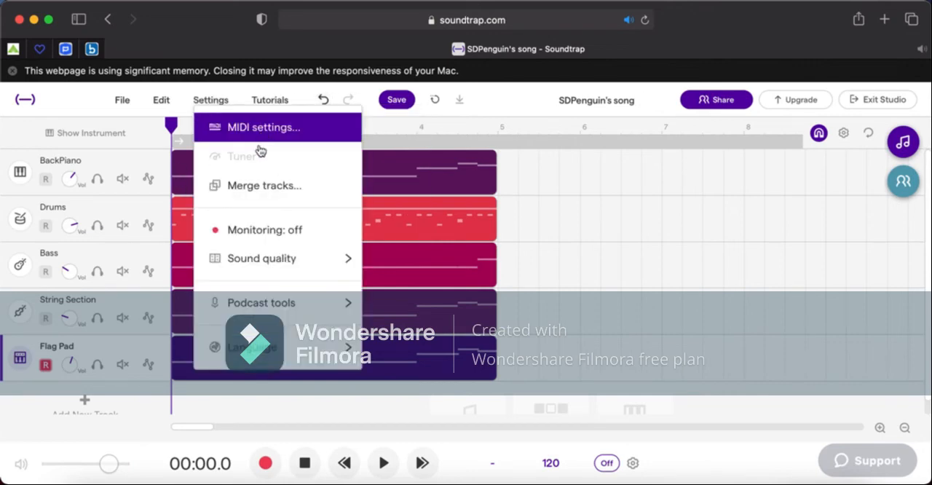
pyautogui.click(161, 100)
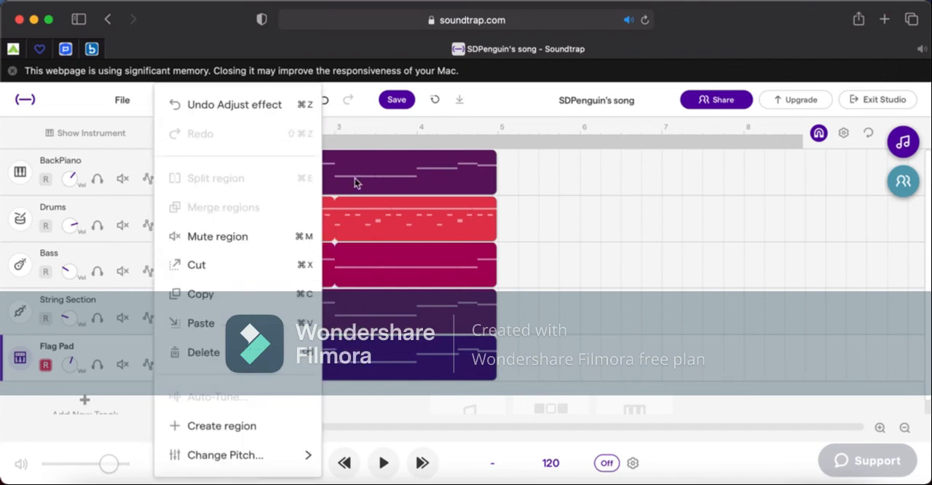
pyautogui.click(387, 136)
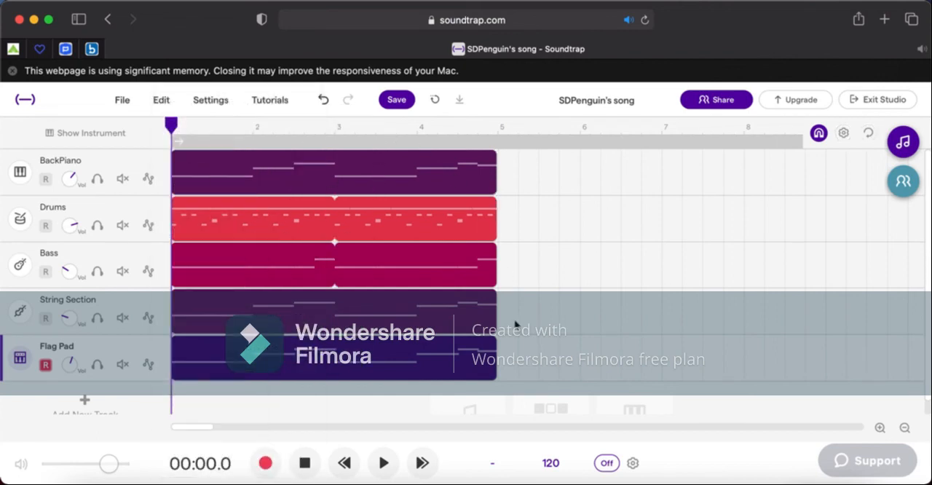
# Split the Drums region at bar 3 and merge the two halves into a single region.
pyautogui.click(335, 130)
pyautogui.rightClick(352, 232)
pyautogui.click(390, 179)
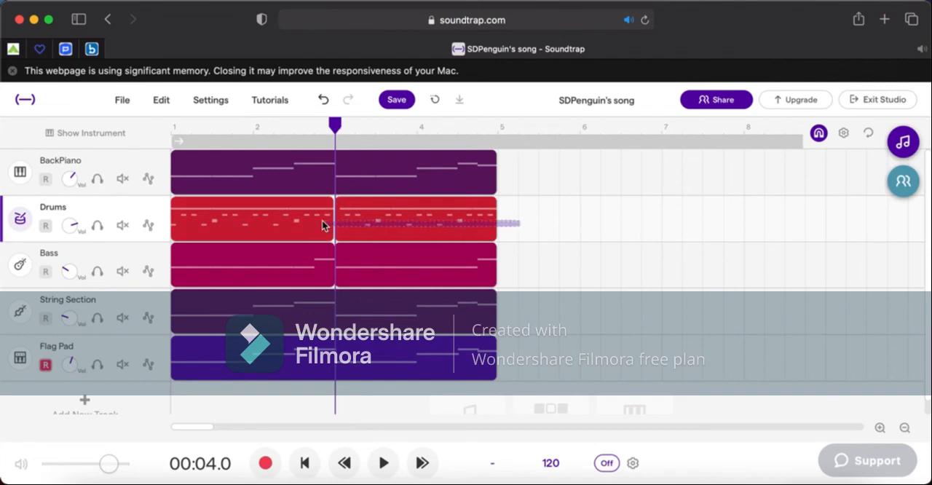
pyautogui.click(161, 100)
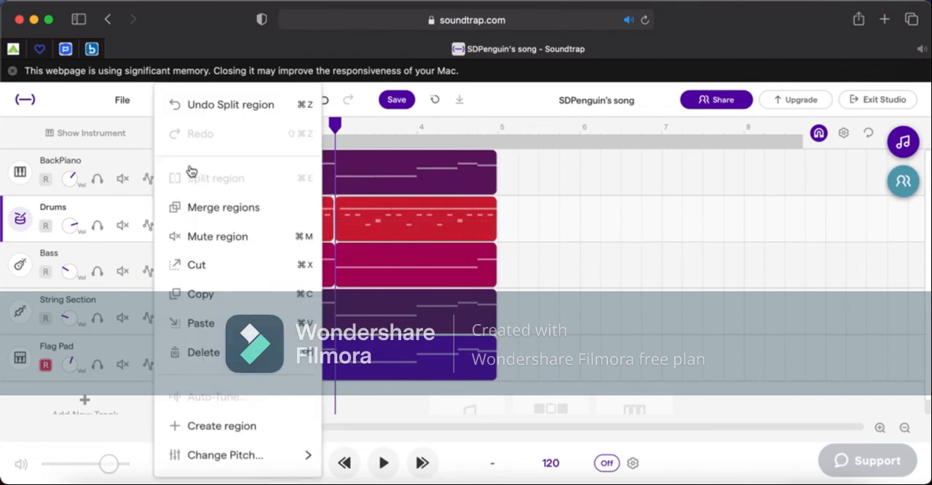
pyautogui.click(204, 210)
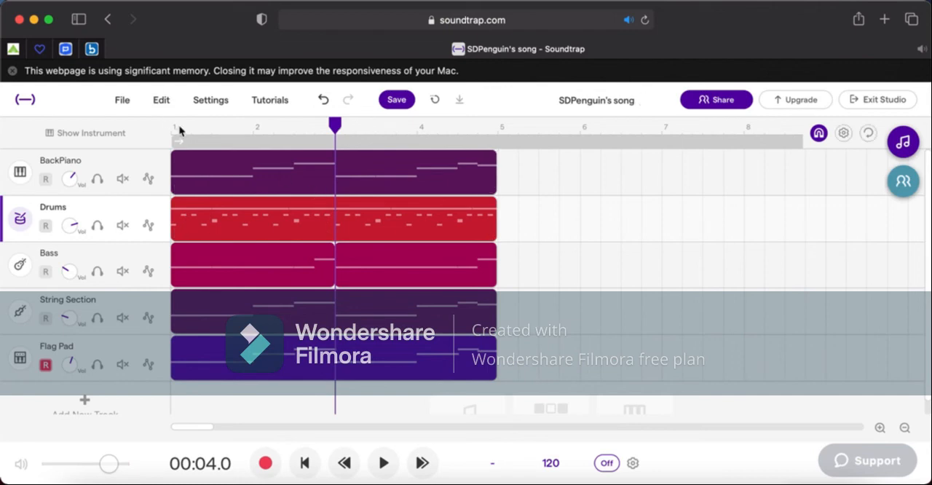
# Return the playhead to bar 1 and save the song.
pyautogui.click(124, 99)
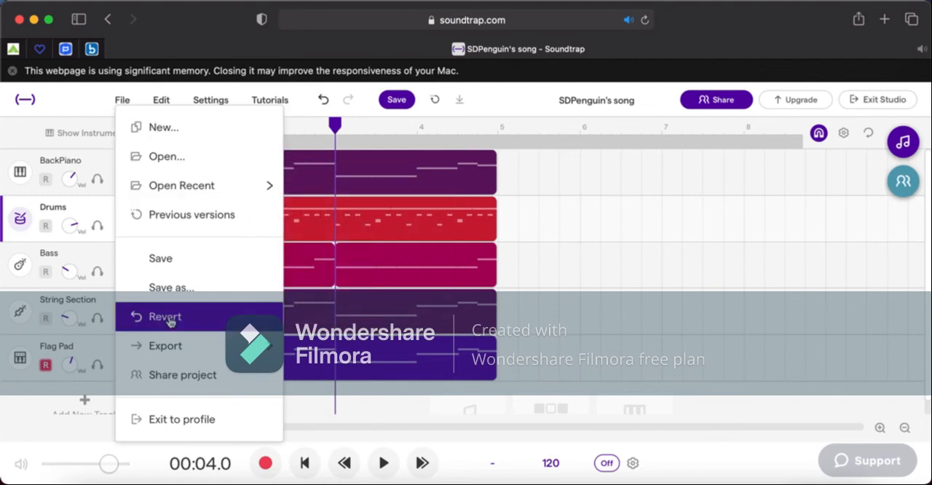
pyautogui.click(450, 122)
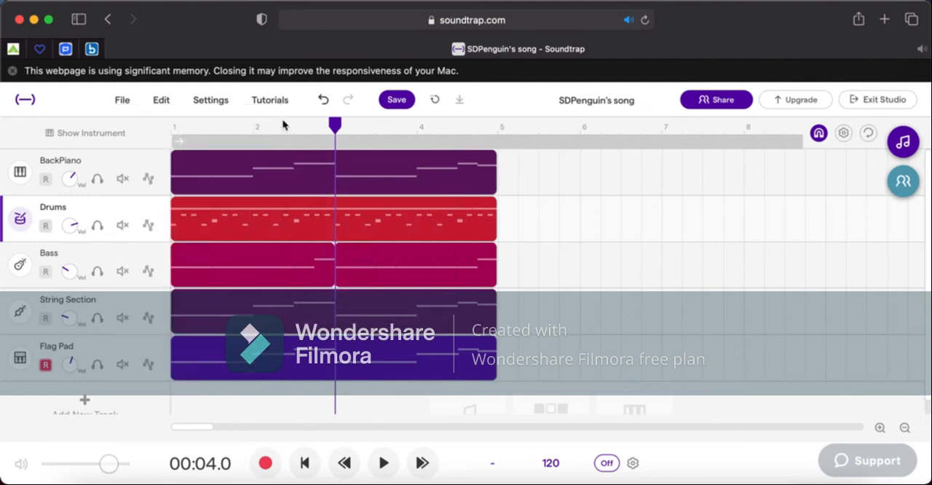
pyautogui.moveTo(339, 131); pyautogui.dragTo(138, 132)
pyautogui.click(393, 101)
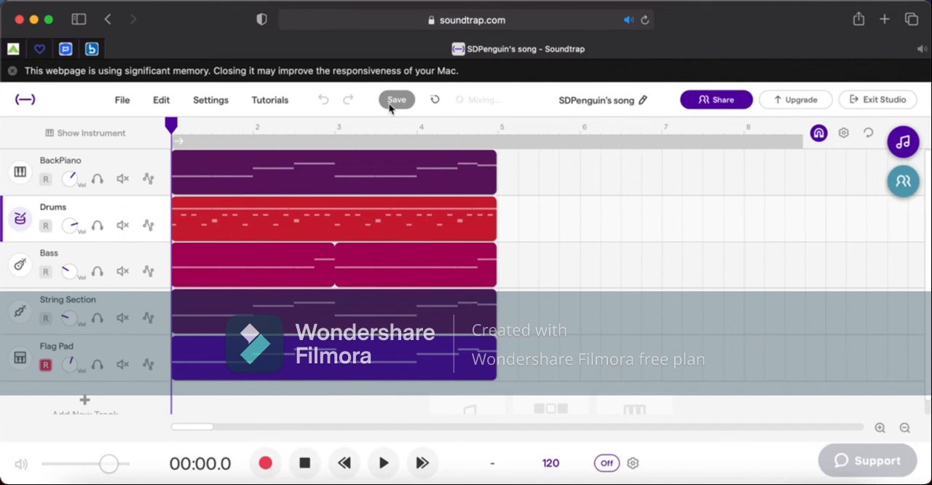
# Disarm recording on the Flag Pad track and make it the selected track.
pyautogui.click(45, 365)
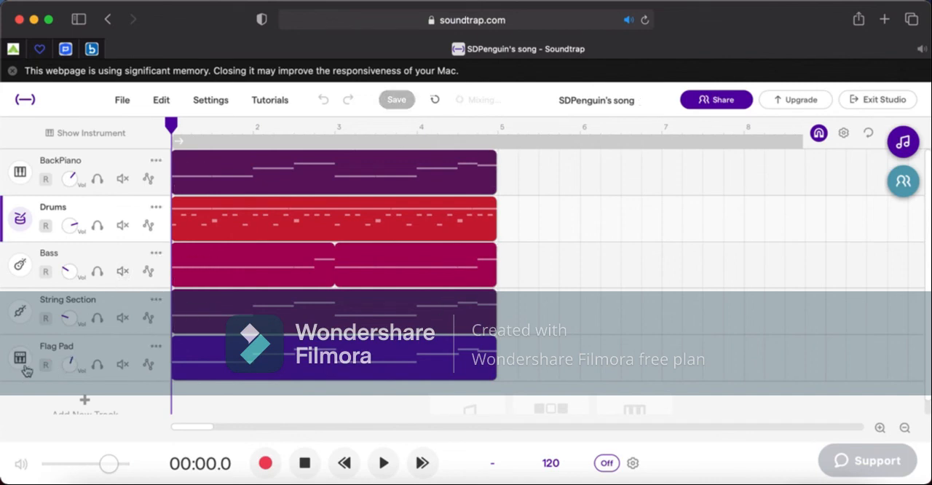
pyautogui.click(27, 370)
pyautogui.click(21, 175)
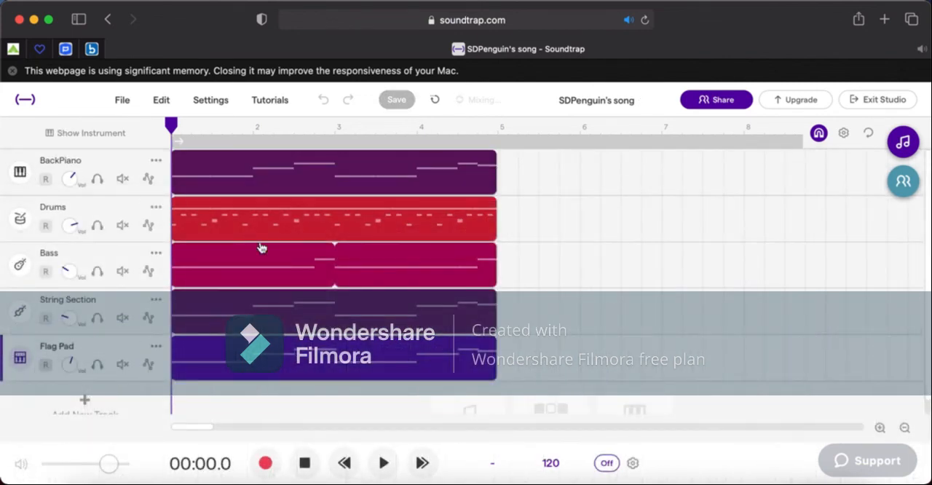
pyautogui.scroll(-1, 364, 321)
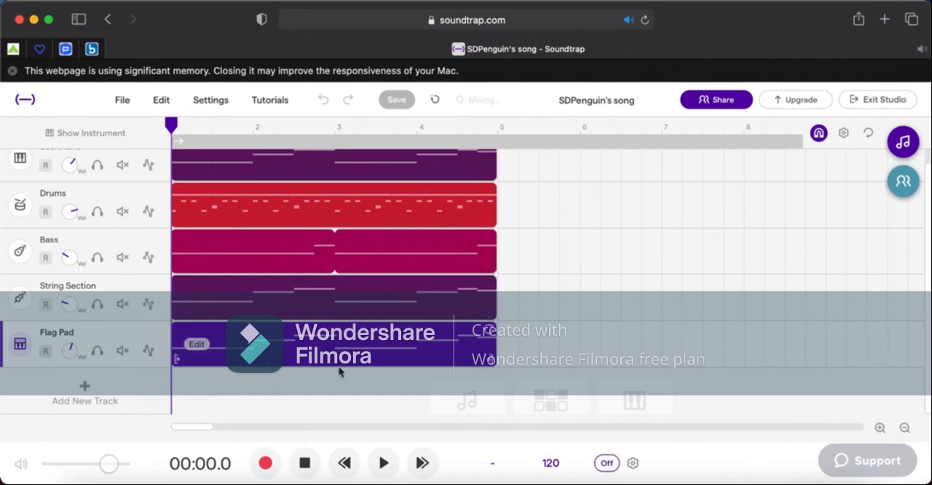
# Open the loop library, try its SFX and Guitar categories, and clear the search.
pyautogui.click(903, 142)
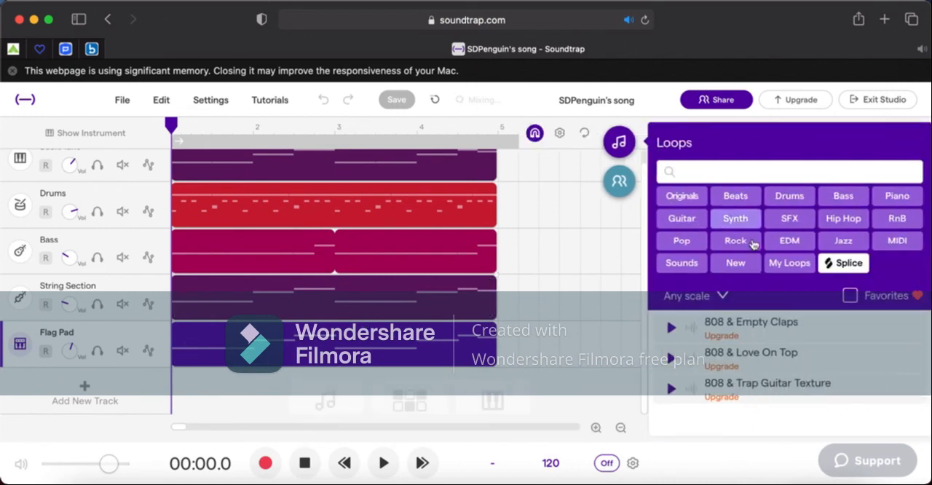
pyautogui.click(789, 218)
pyautogui.click(909, 172)
pyautogui.write('Guitar')
pyautogui.click(909, 172)
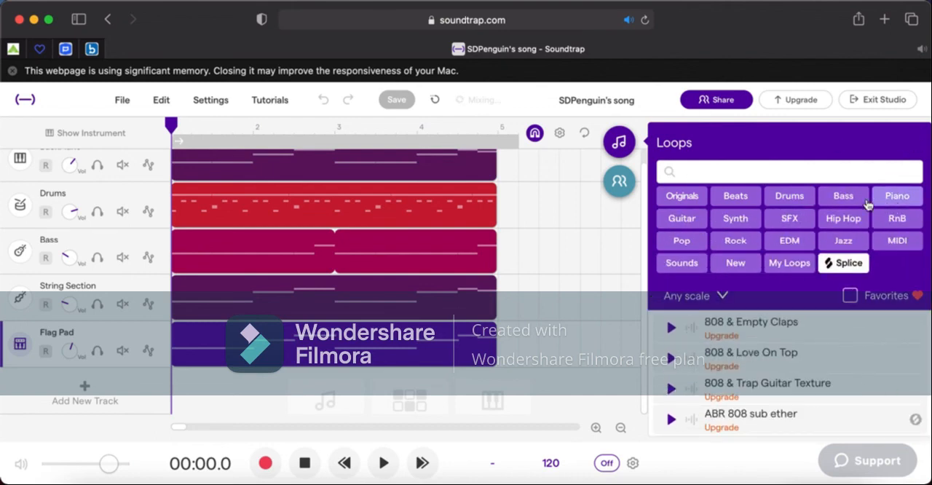
# Filter the loops by Drums, preview several ABR Drum and Anthem - Beat 1 loops, and clear the filter.
pyautogui.click(788, 198)
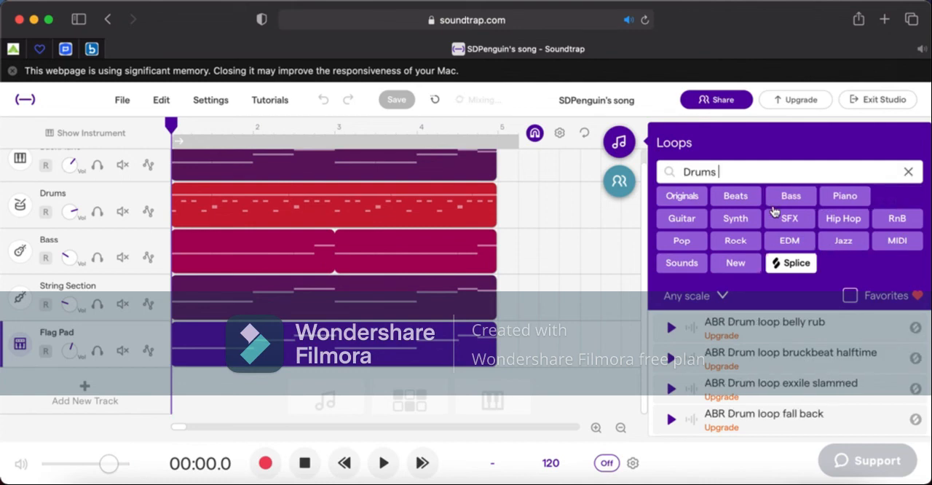
pyautogui.click(672, 328)
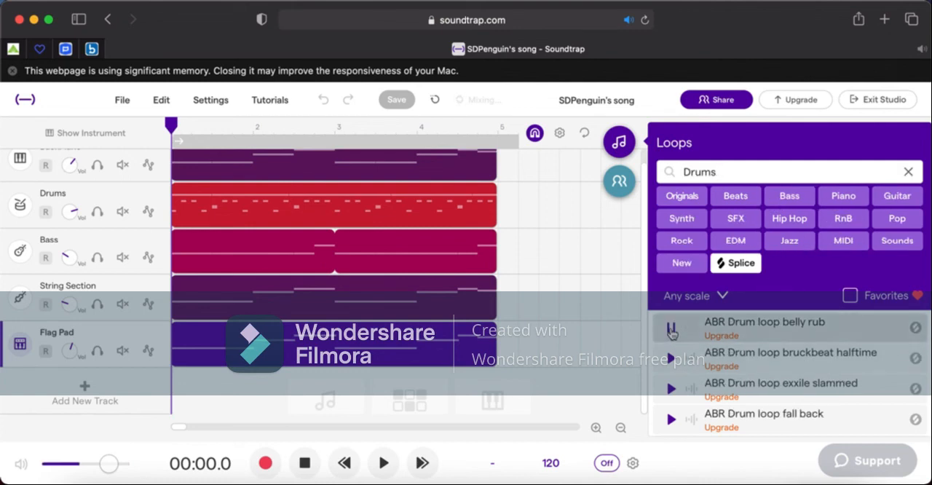
pyautogui.press('Down')
pyautogui.press('Down')
pyautogui.press('Down')
pyautogui.press('Down')
pyautogui.press('Down')
pyautogui.press('Down')
pyautogui.press('Down')
pyautogui.press('Down')
pyautogui.press('Down')
pyautogui.press('Down')
pyautogui.press('Down')
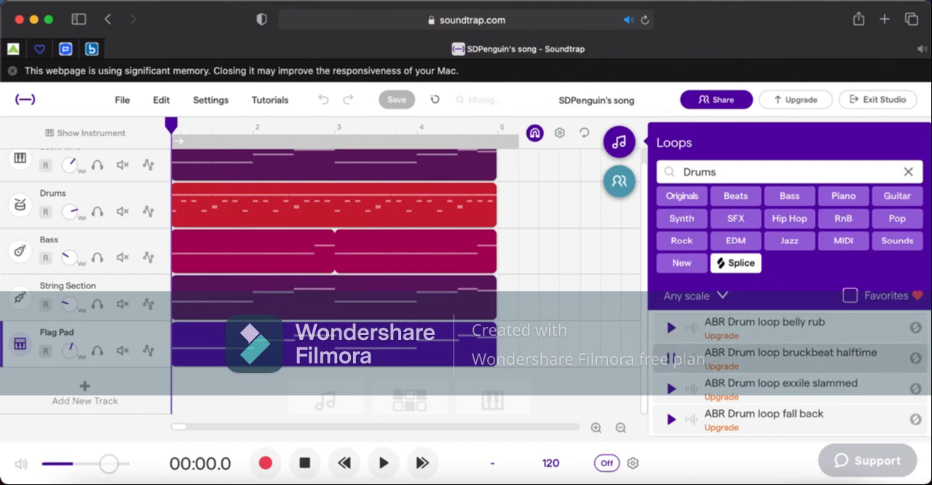
pyautogui.press('Down')
pyautogui.press('Down')
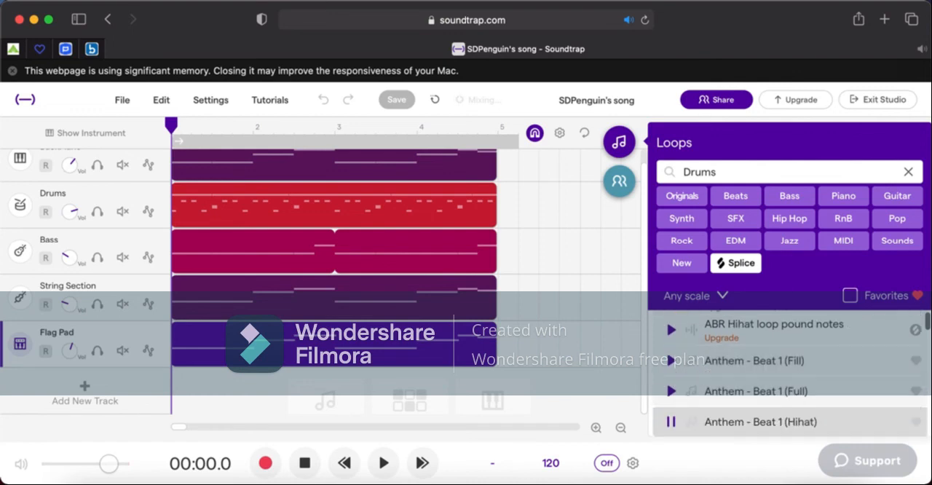
pyautogui.press('Up')
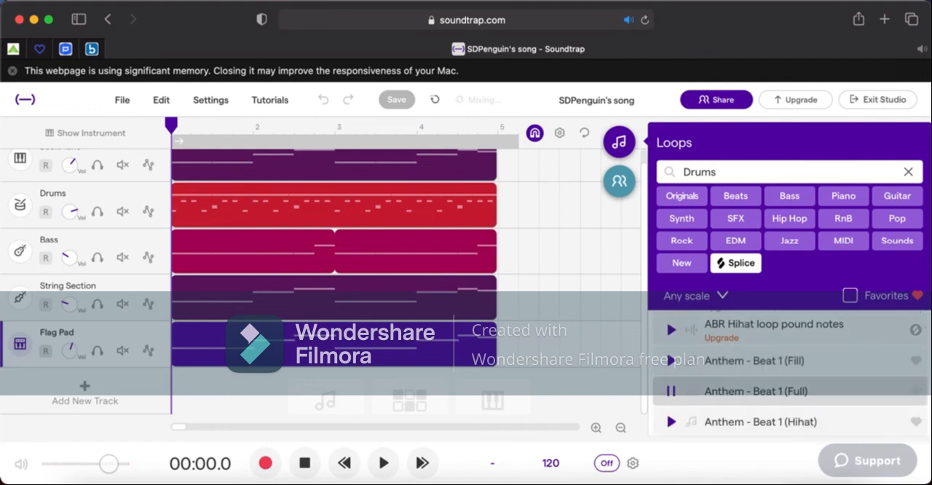
pyautogui.press('Up')
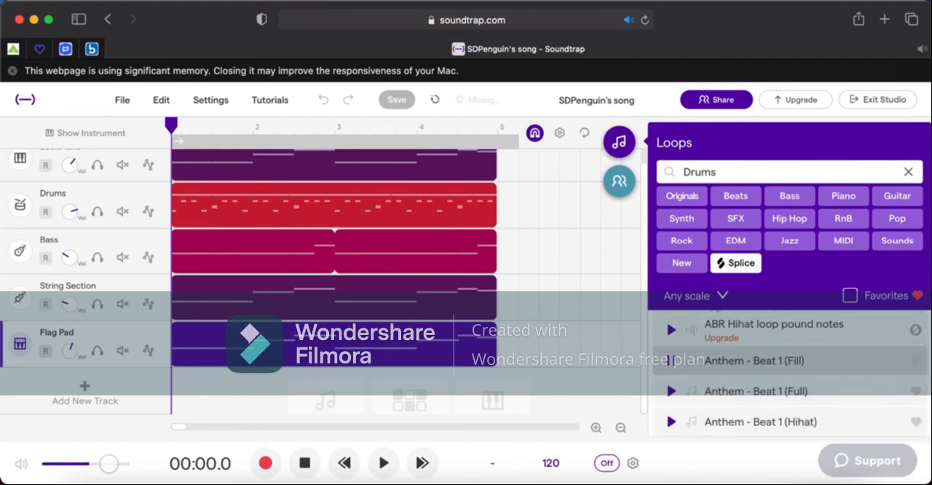
pyautogui.press('Down')
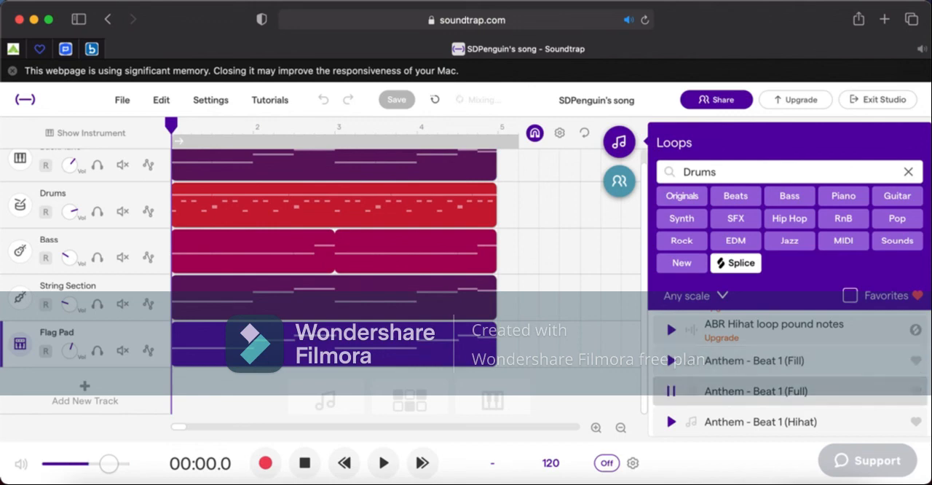
pyautogui.press('Down')
pyautogui.press('Down')
pyautogui.press('Down')
pyautogui.press('Up')
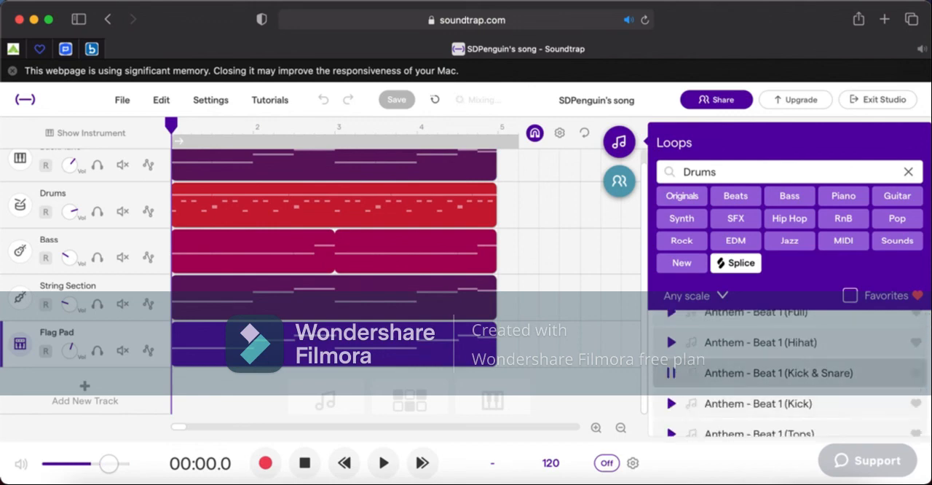
pyautogui.click(671, 373)
pyautogui.click(908, 172)
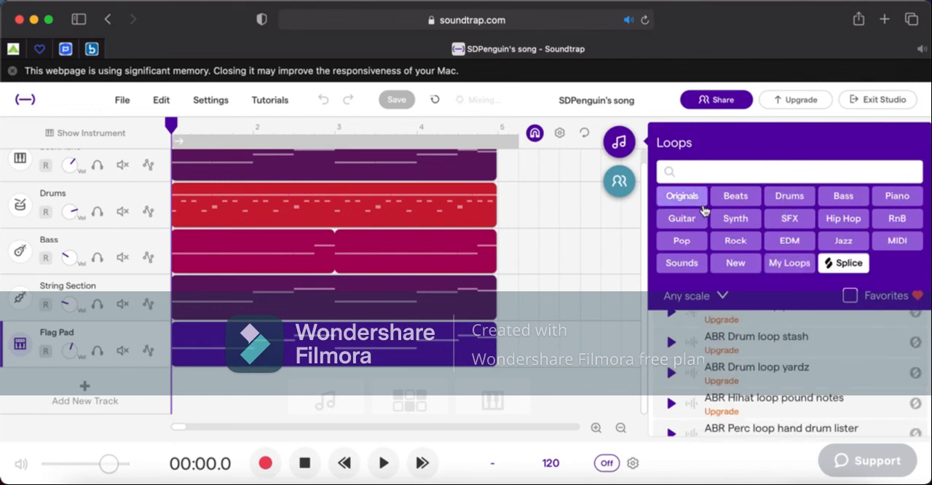
# Filter the loops by Jazz and preview Bass - Jazzy, Drums - Bembe Fill and neighbouring loops.
pyautogui.click(843, 240)
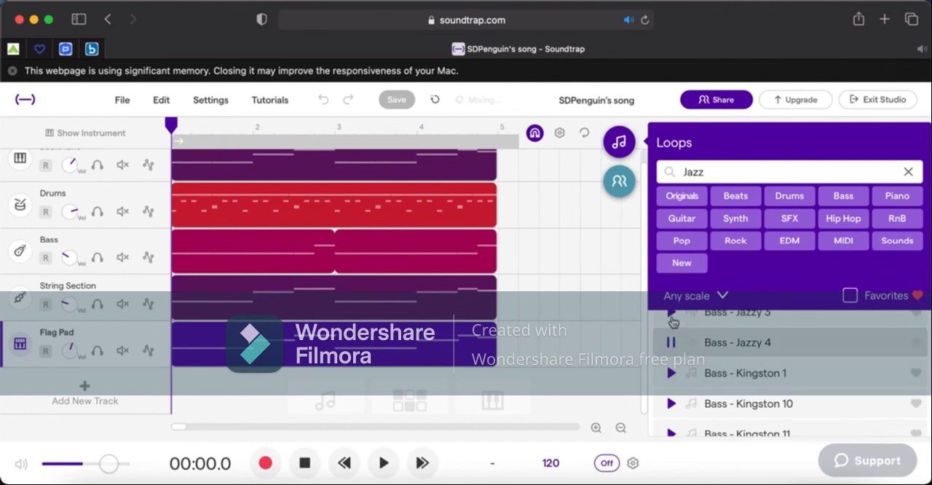
pyautogui.scroll(1, 671, 323)
pyautogui.press('Up')
pyautogui.press('Up')
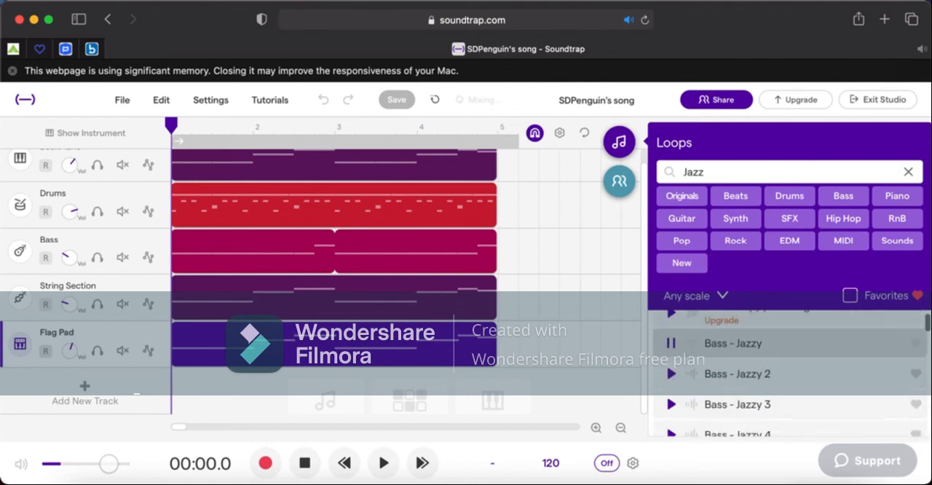
pyautogui.press('Down')
pyautogui.press('Down')
pyautogui.press('Down')
pyautogui.press('Down')
pyautogui.press('Down')
pyautogui.press('Down')
pyautogui.press('Down')
pyautogui.press('Down')
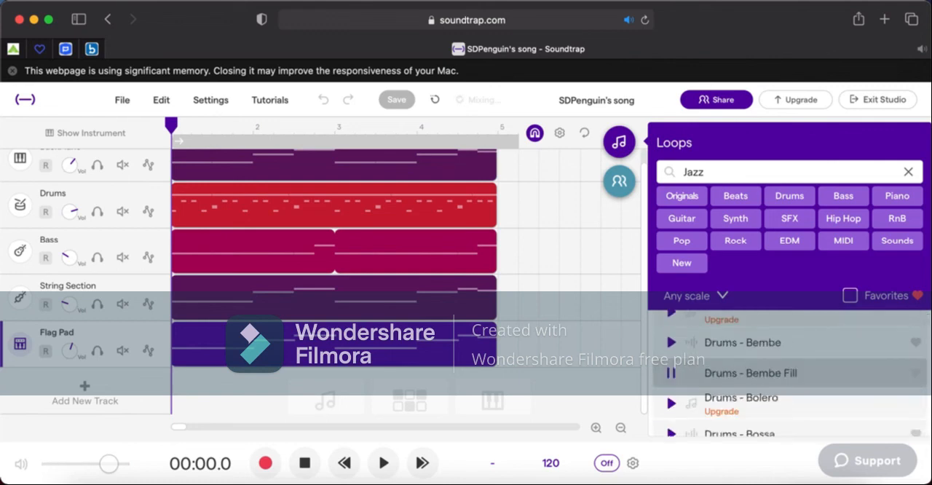
pyautogui.press('Up')
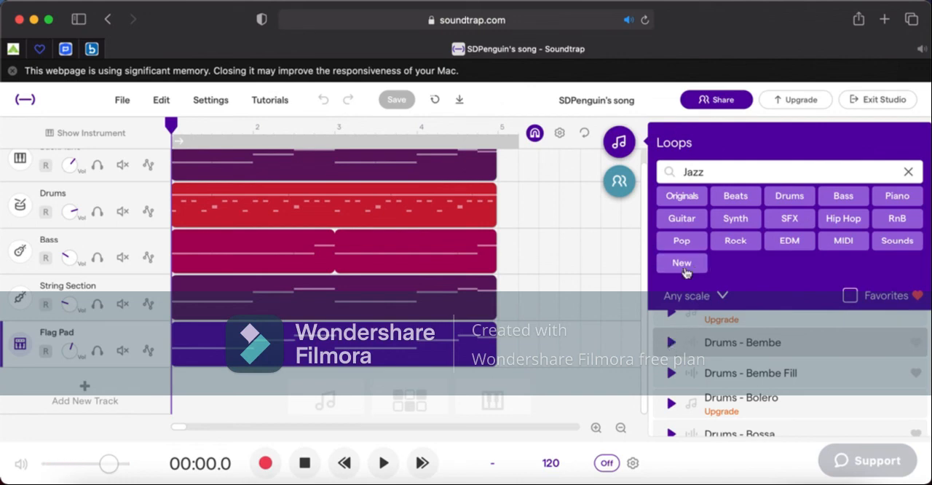
# Close the loop library and leave the studio to view the My Projects list on the home page.
pyautogui.click(625, 147)
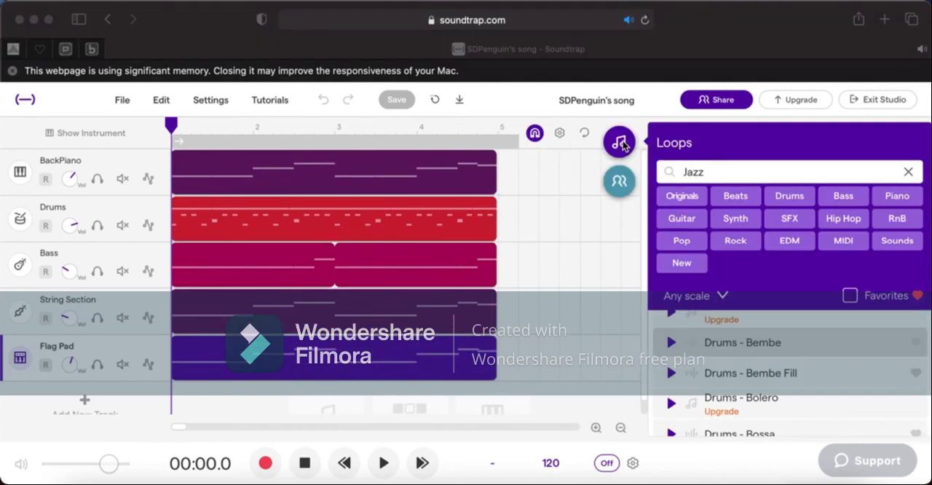
pyautogui.click(622, 145)
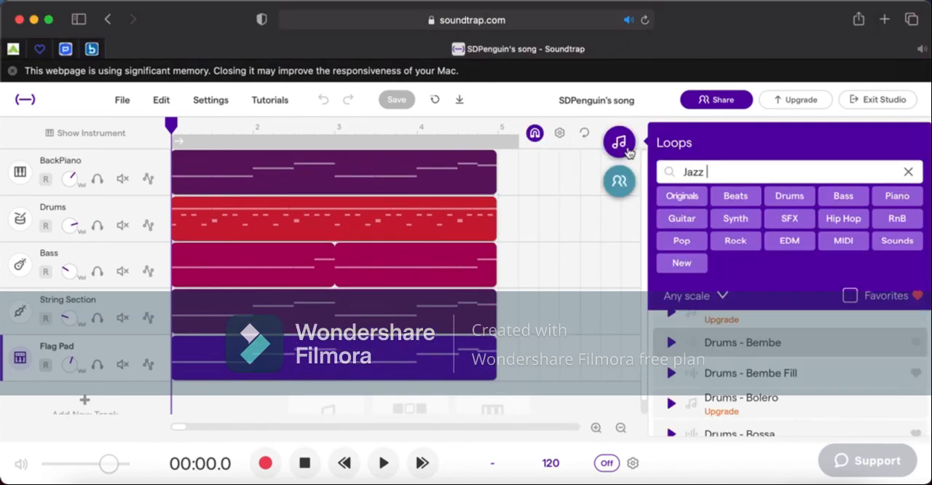
pyautogui.click(625, 149)
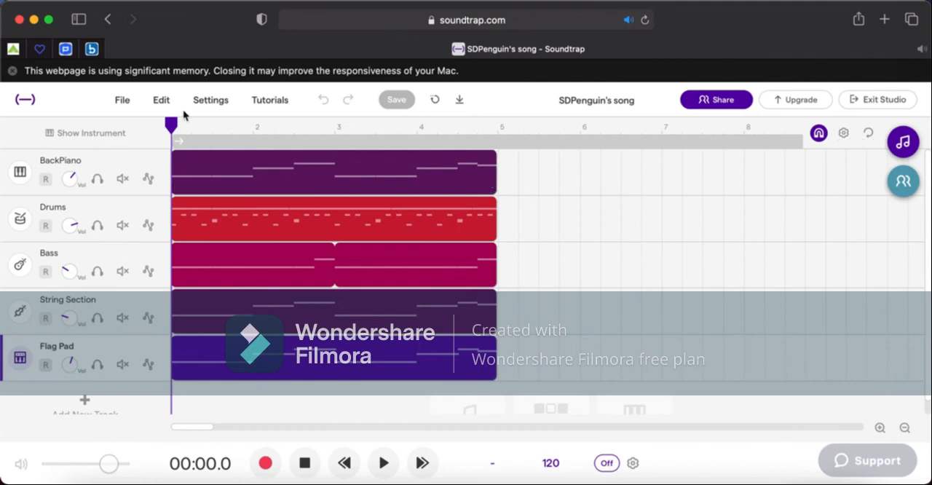
pyautogui.click(32, 99)
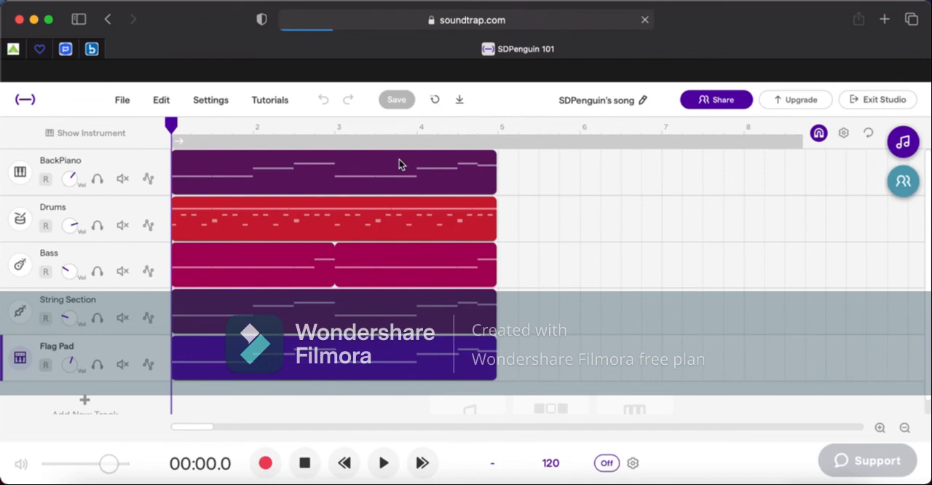
pyautogui.scroll(-5, 495, 231)
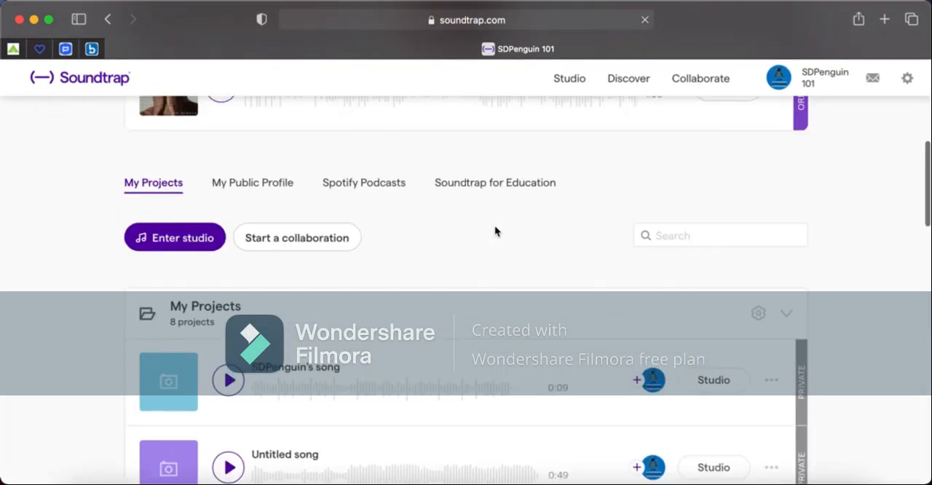